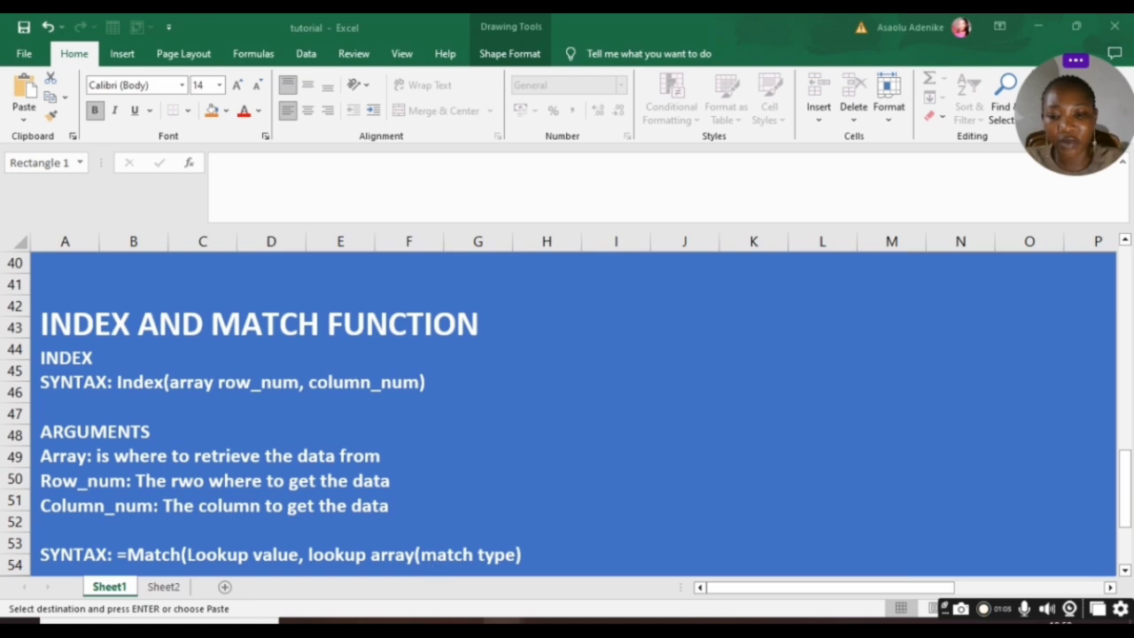
- Switch to the Superstore workbook and view its Index & match sheet
mouse_move(503, 621)
left_click(555, 599)
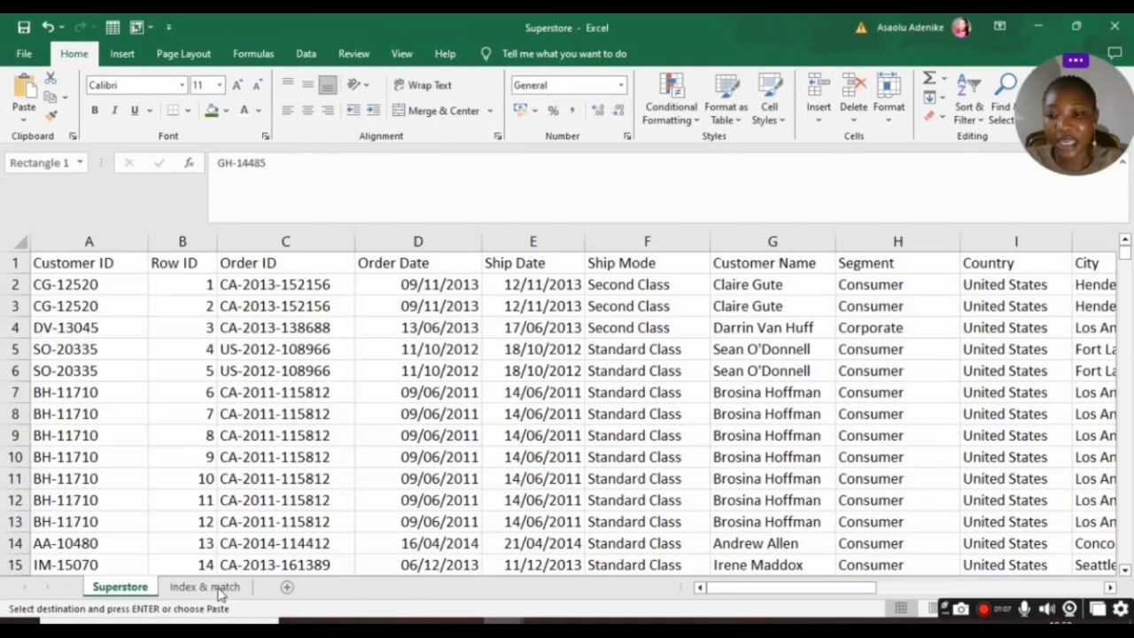
left_click(204, 586)
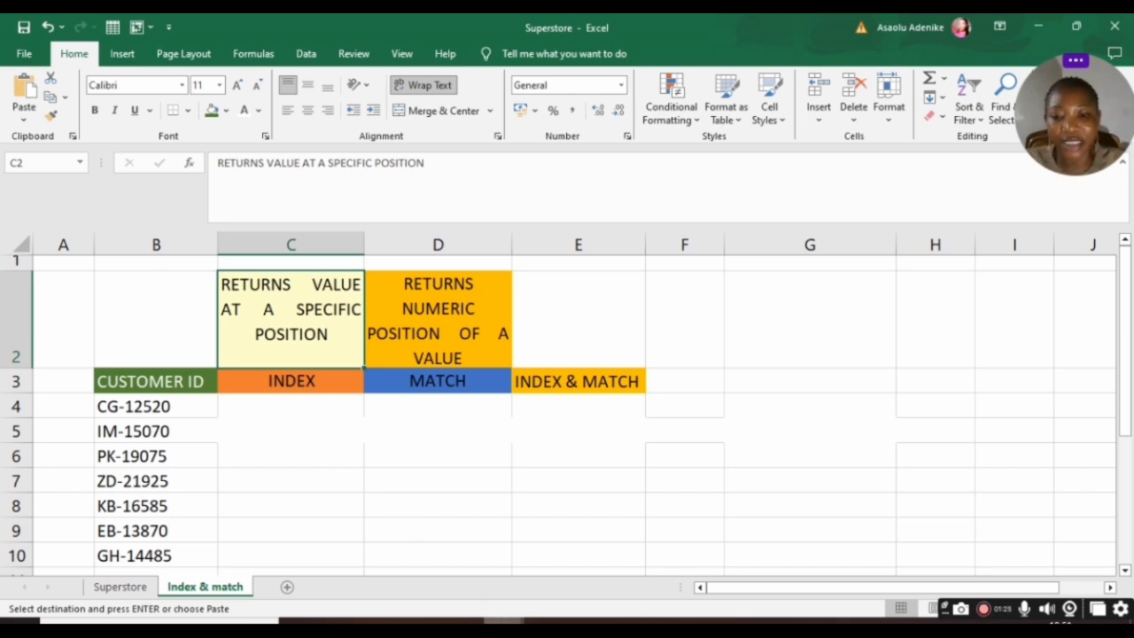
- Return to the tutorial workbook and correct the misspelled "rwo" to "row" in the Row_num argument description
mouse_move(497, 618)
left_click(455, 597)
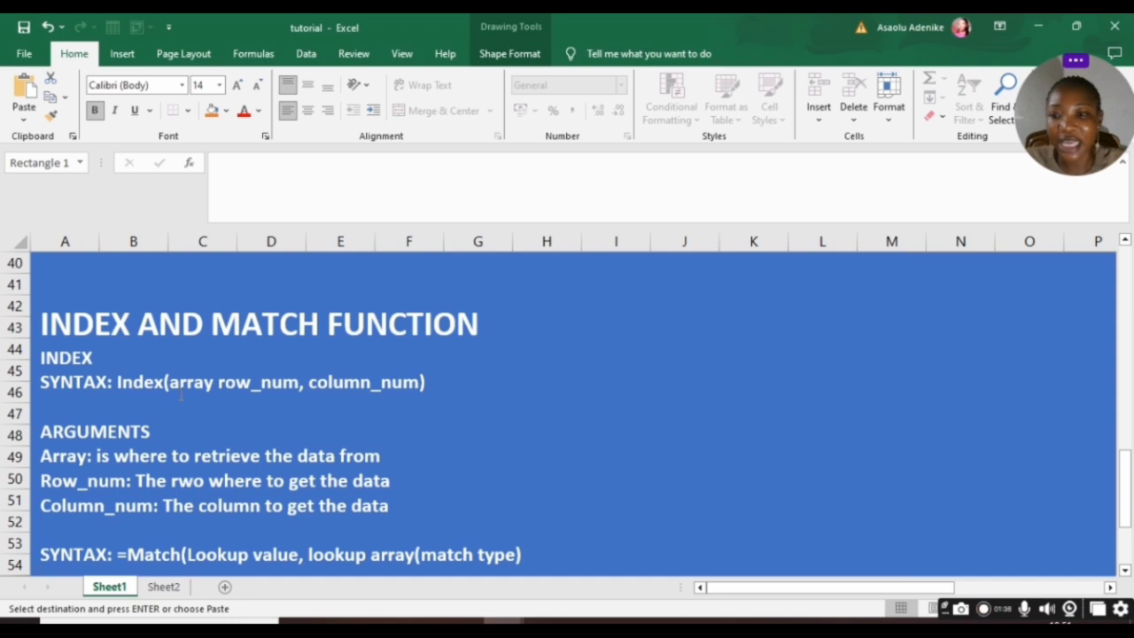
scroll(237, 404, "down", 1)
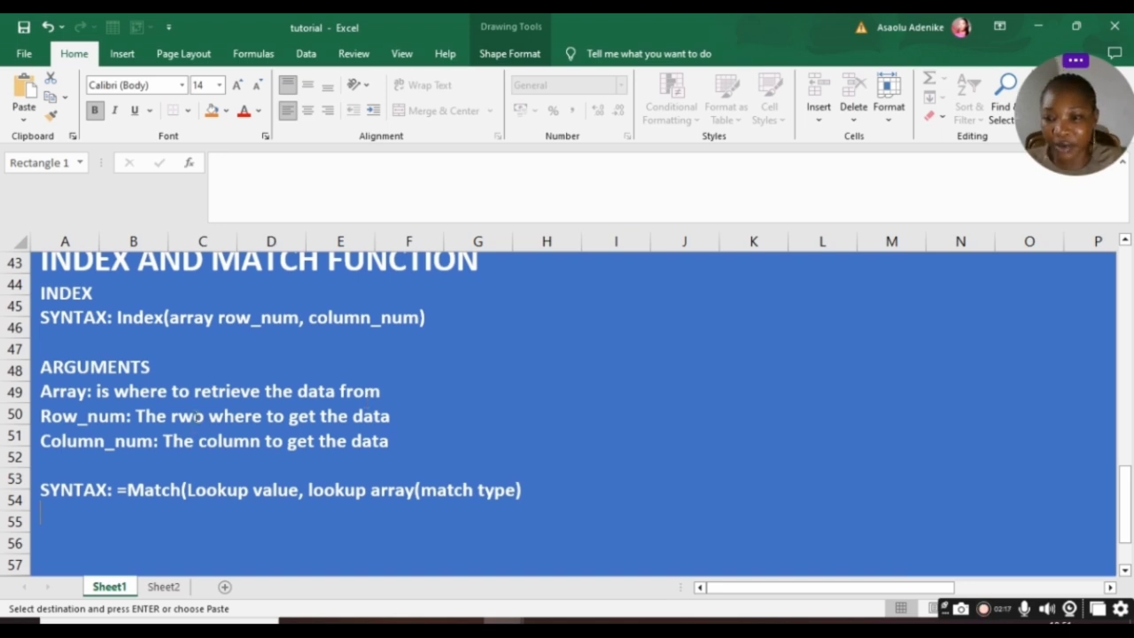
key("BackSpace")
key("BackSpace")
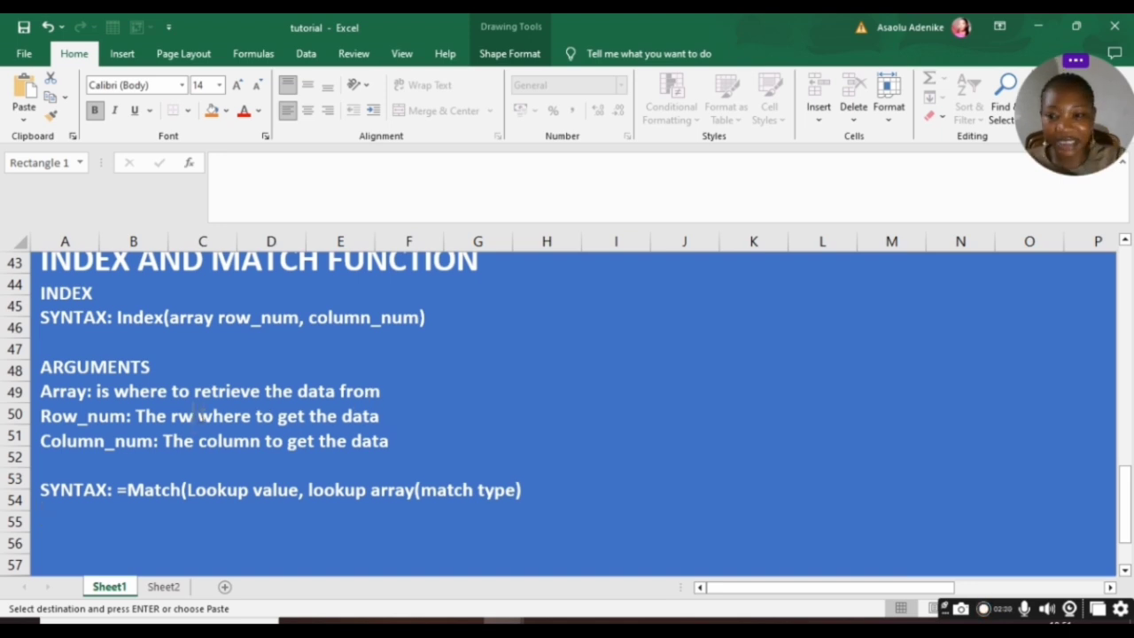
type("ow")
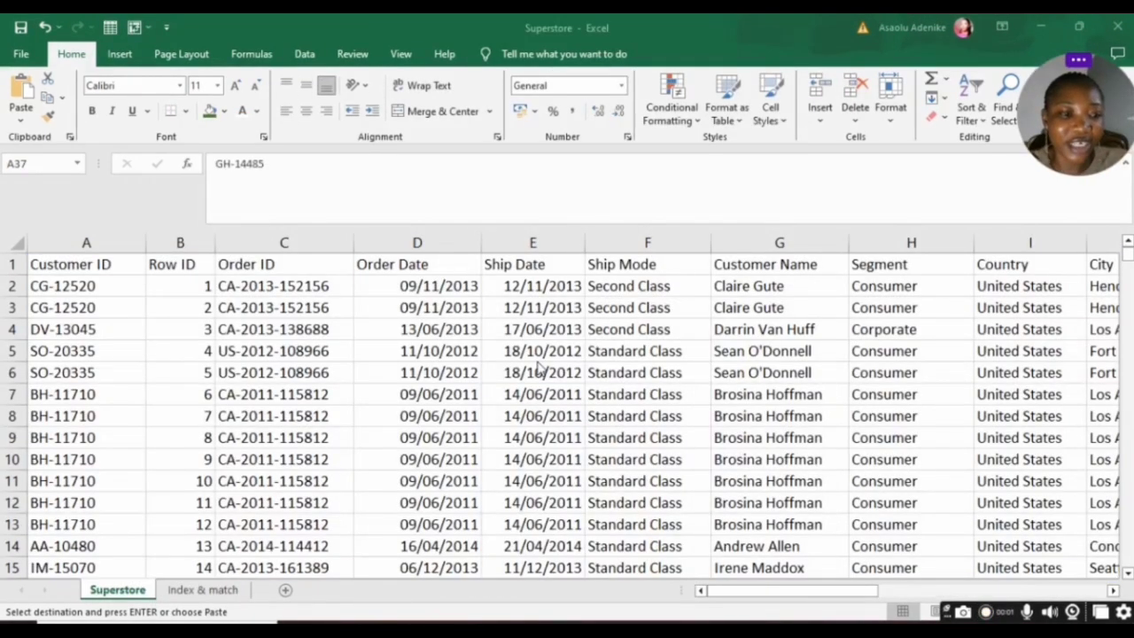
- Examine the customer ID list and the INDEX and MATCH headings on the Superstore workbook's Index & match sheet
left_click(212, 593)
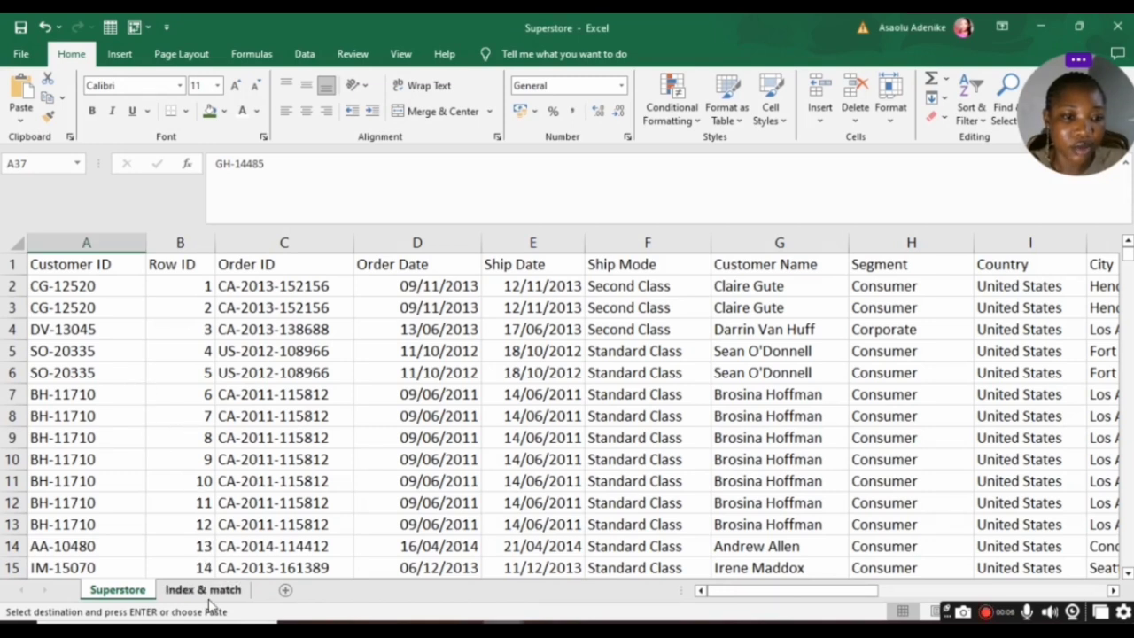
left_click(205, 591)
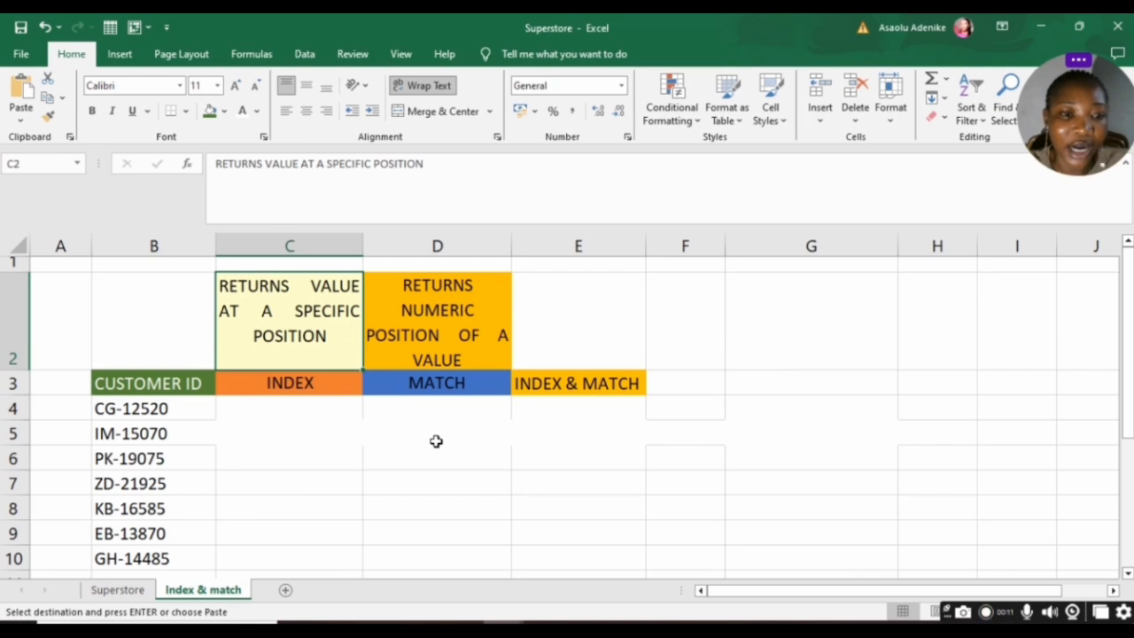
scroll(436, 442, "down", 1)
scroll(436, 441, "up", 1)
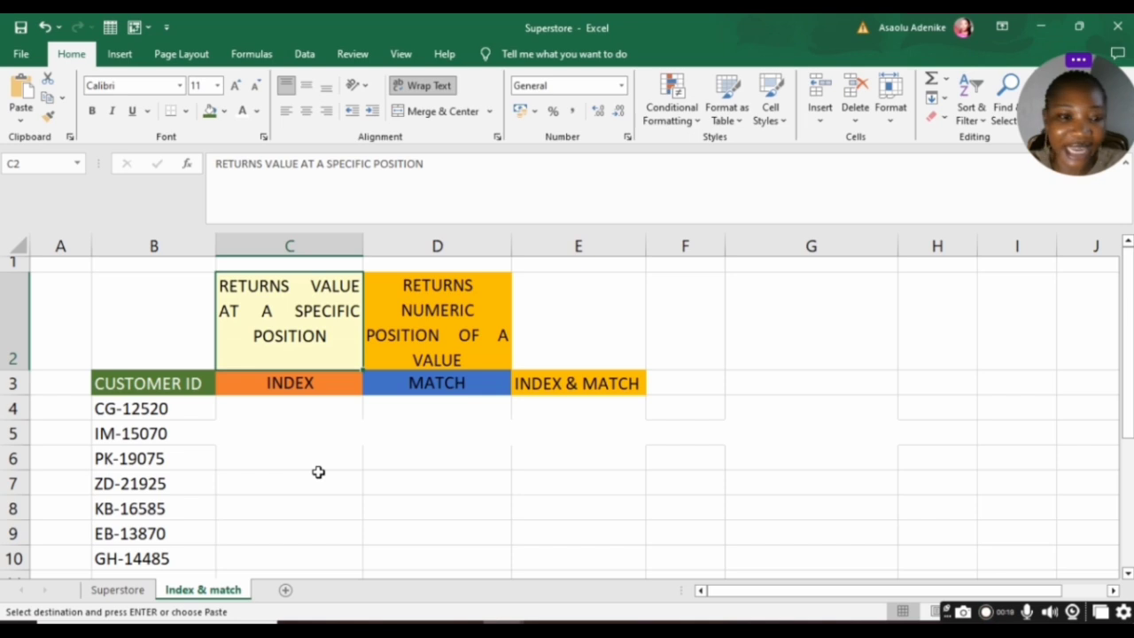
- Convert the whole data range A1:U9995 on the Superstore sheet into a table with headers
left_click(117, 589)
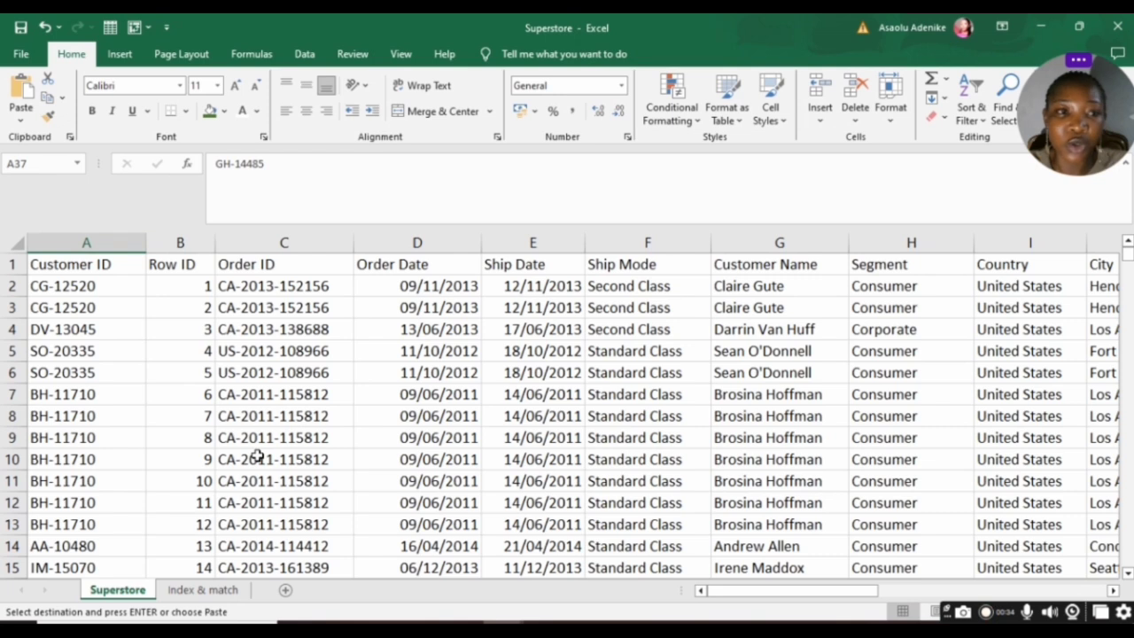
left_click(82, 307)
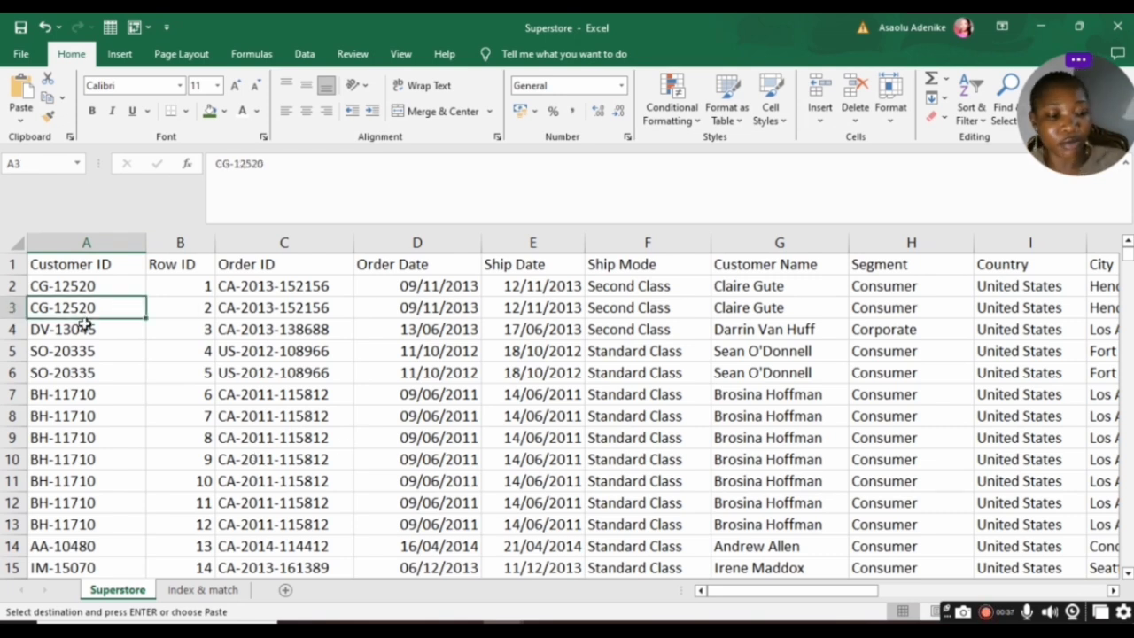
key("ctrl+a")
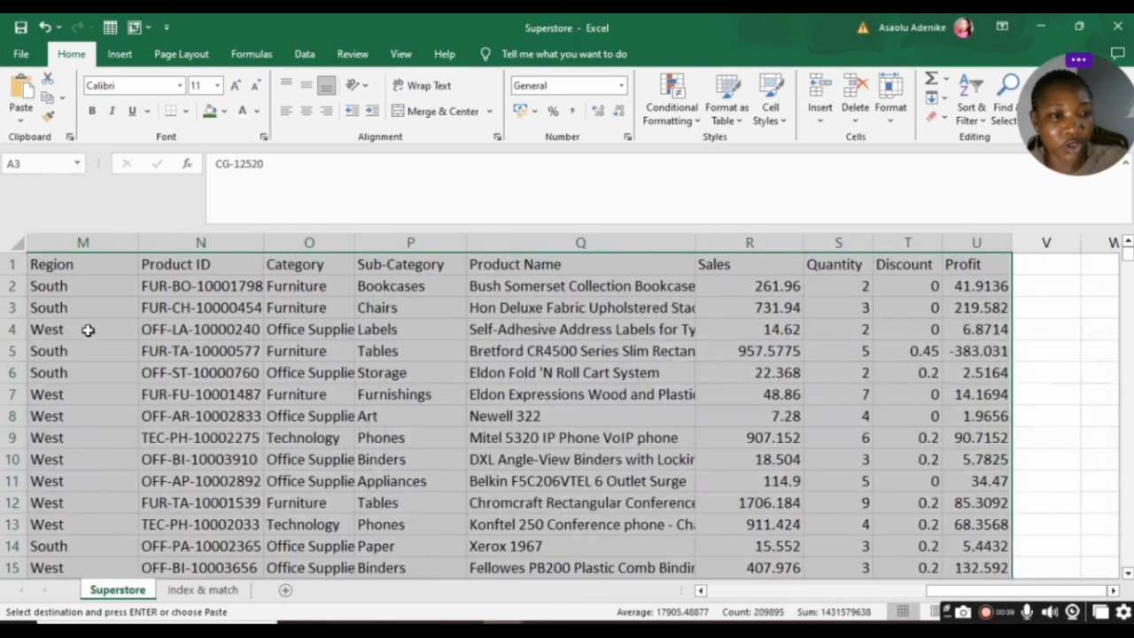
left_click(701, 592)
left_click(701, 592)
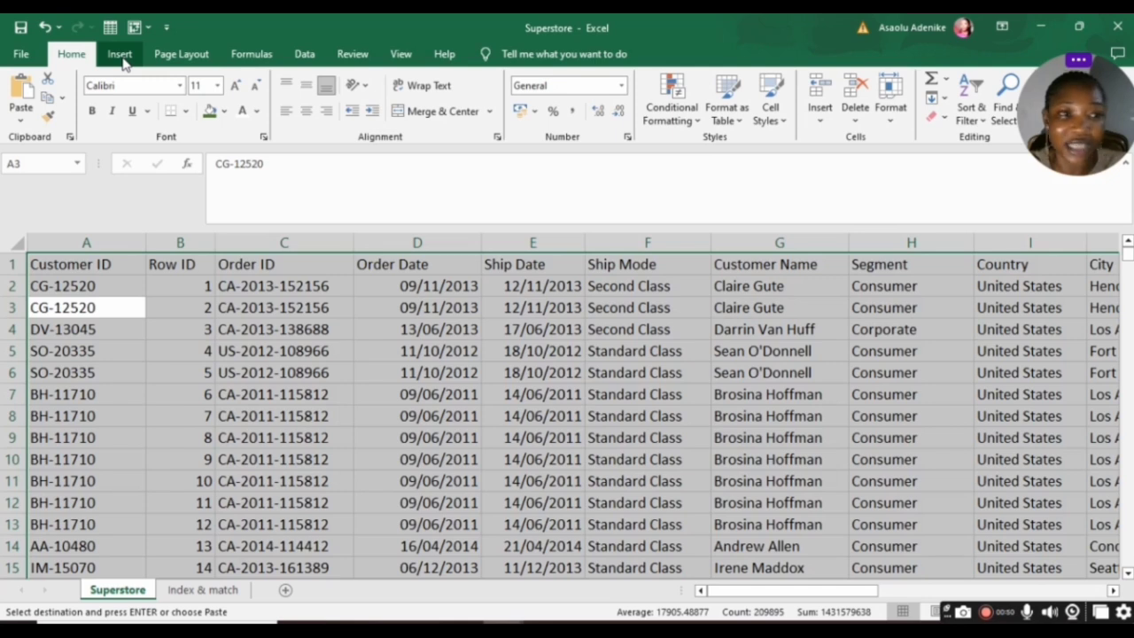
left_click(120, 55)
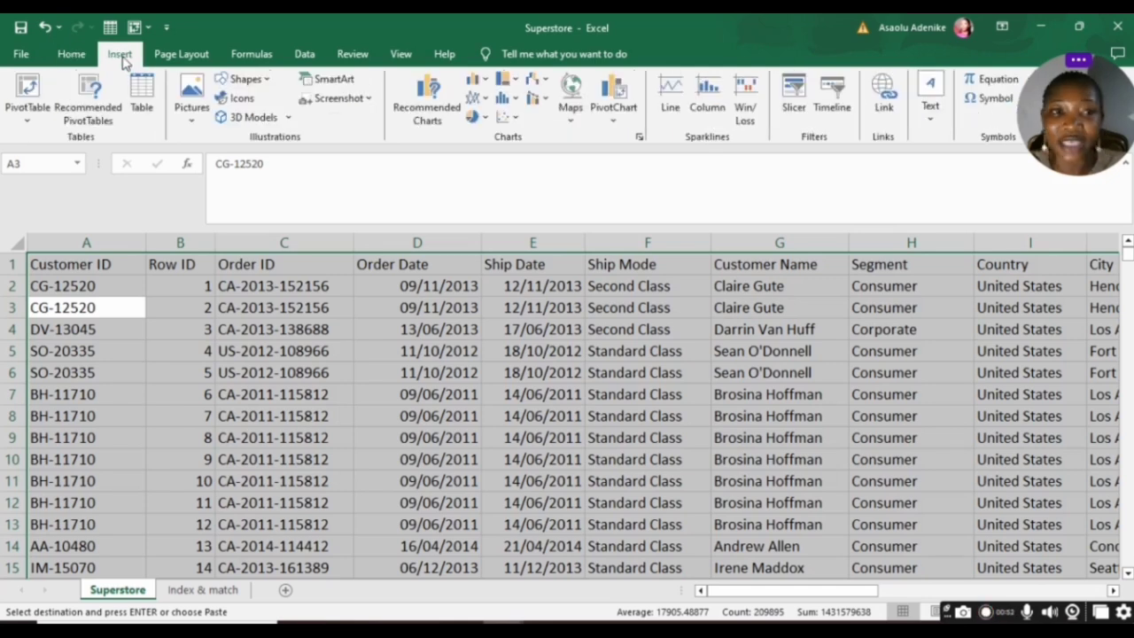
left_click(140, 94)
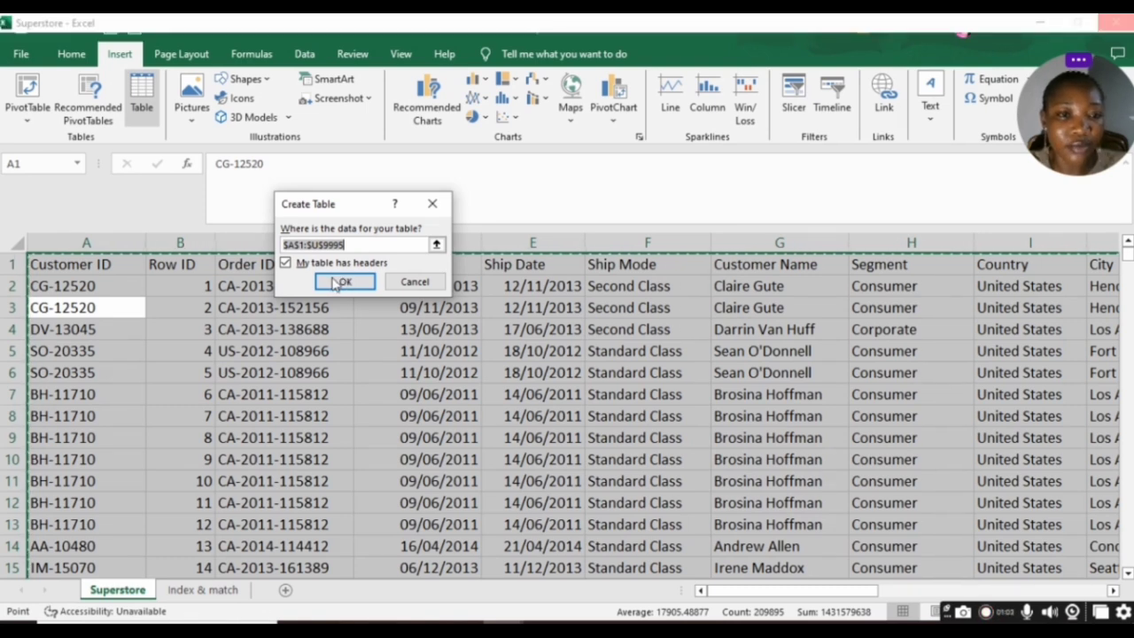
left_click(342, 282)
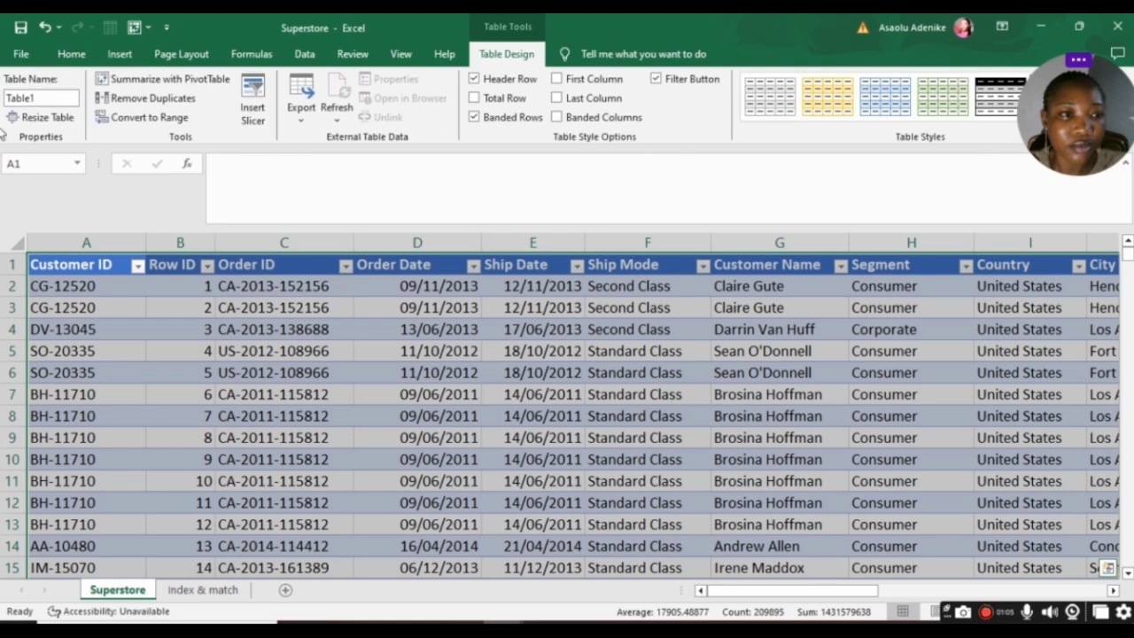
- Rename the new table as main and deselect its data
left_click(49, 98)
key("BackSpace")
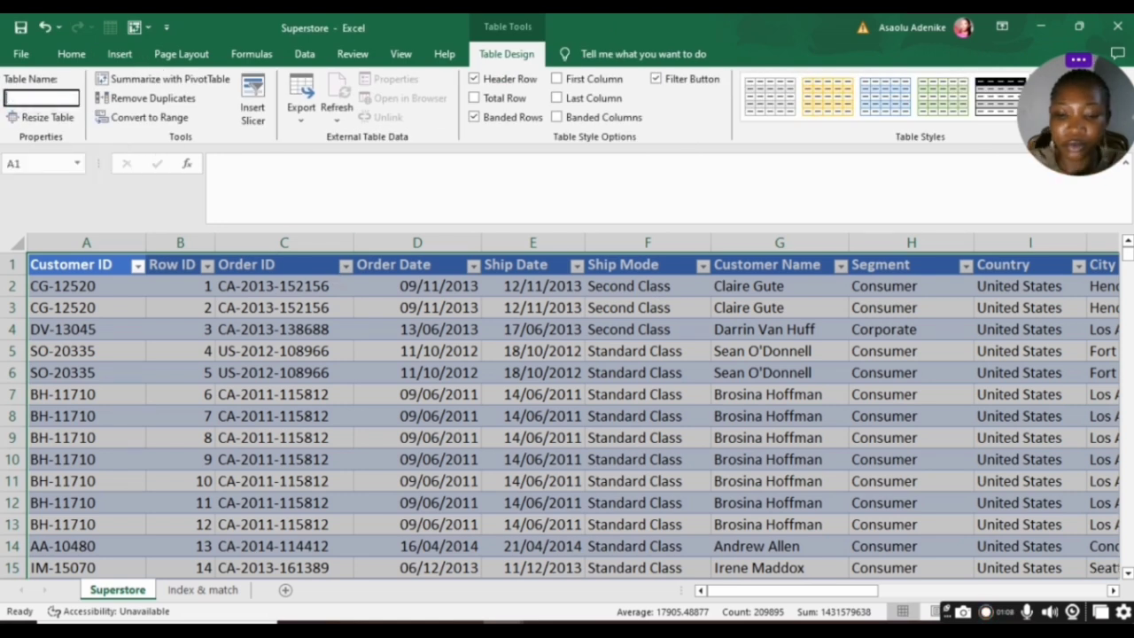
type("main")
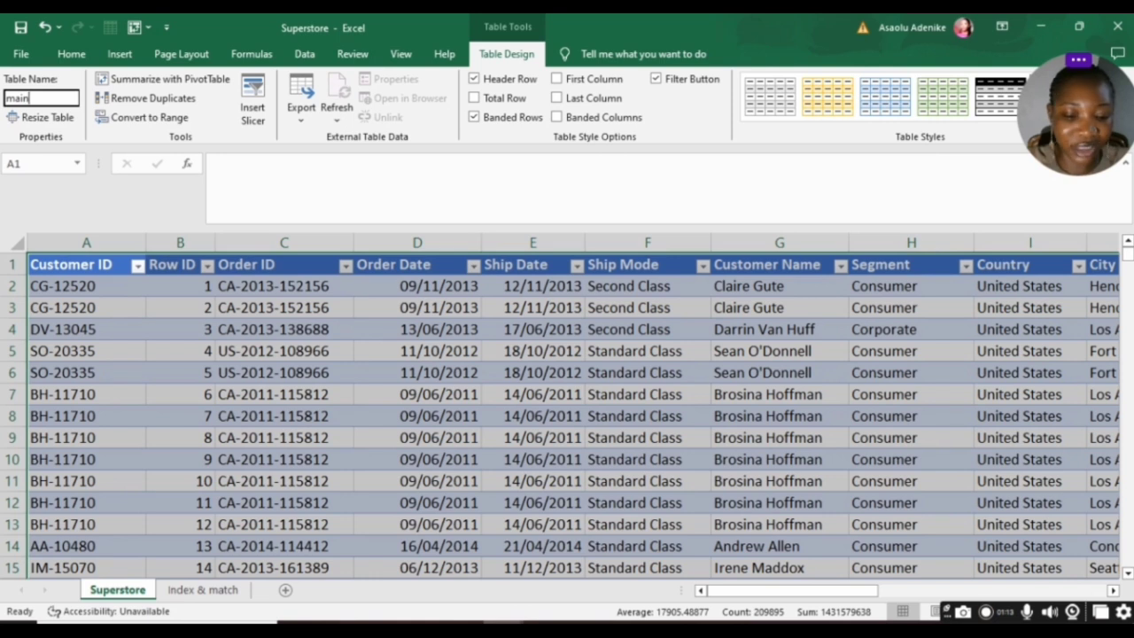
key("Return")
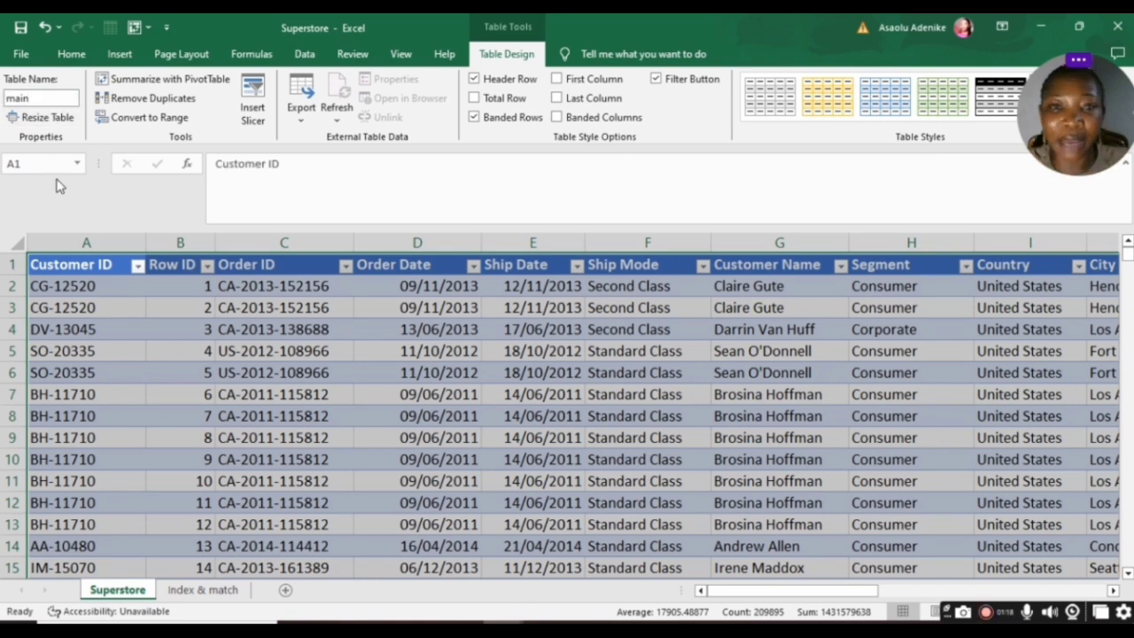
left_click(161, 355)
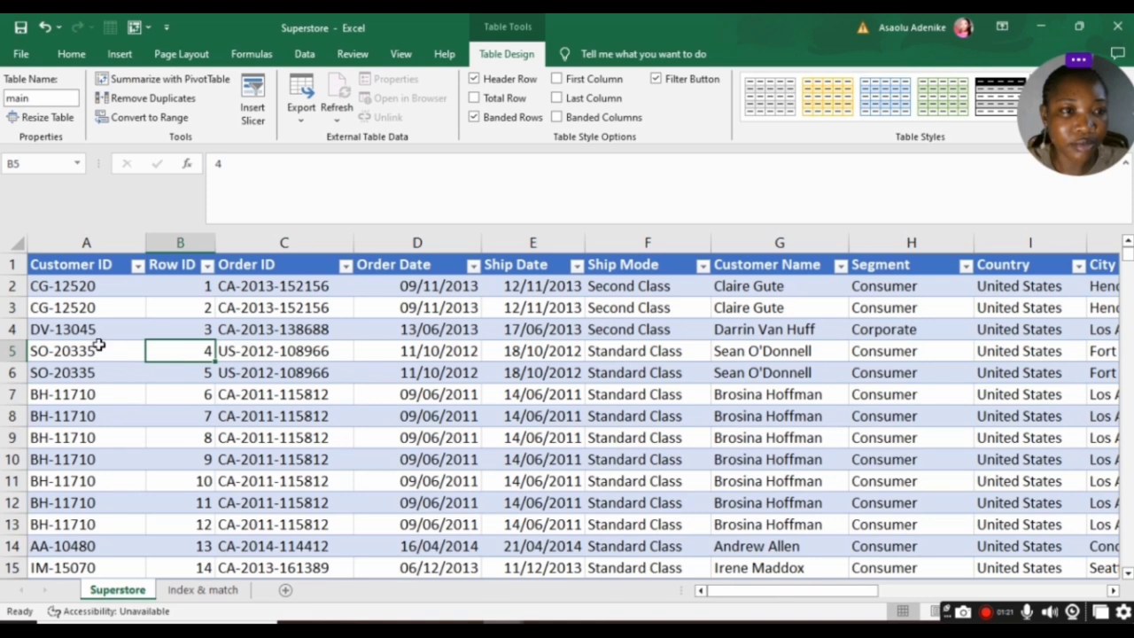
- Compare the Index & match sheet with the Superstore data and examine the record in row 14
left_click(200, 591)
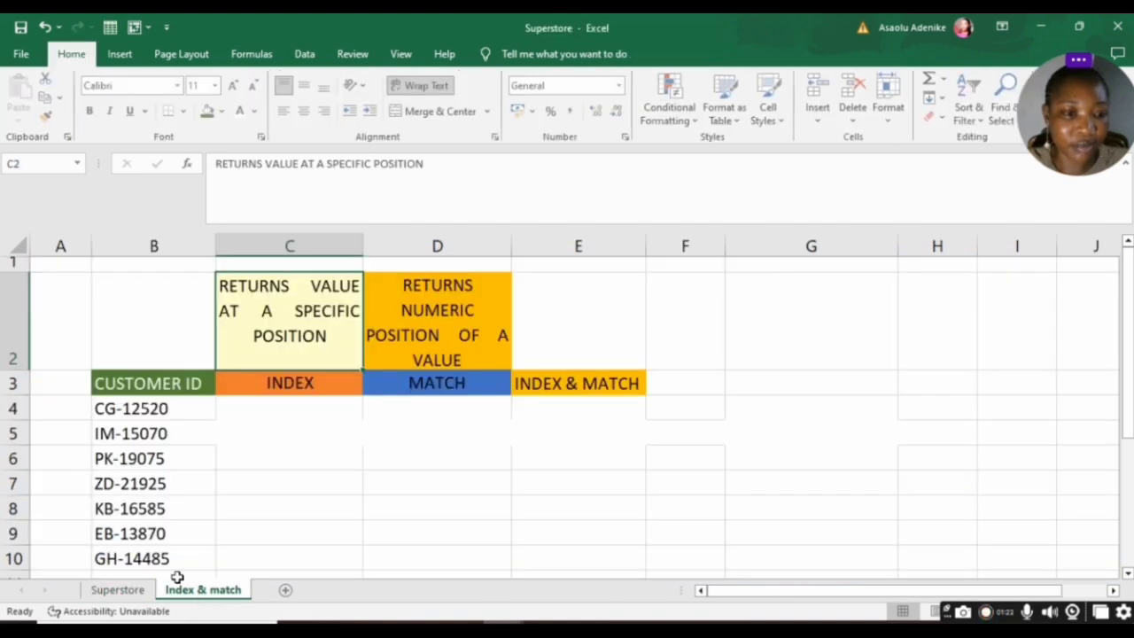
left_click(117, 589)
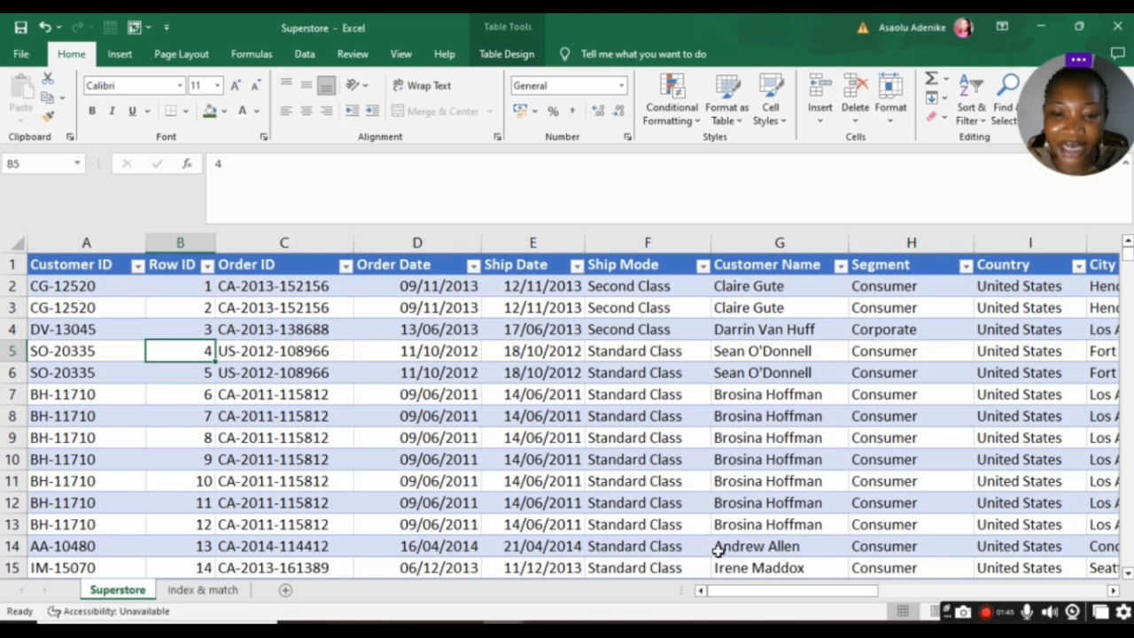
left_click(12, 546)
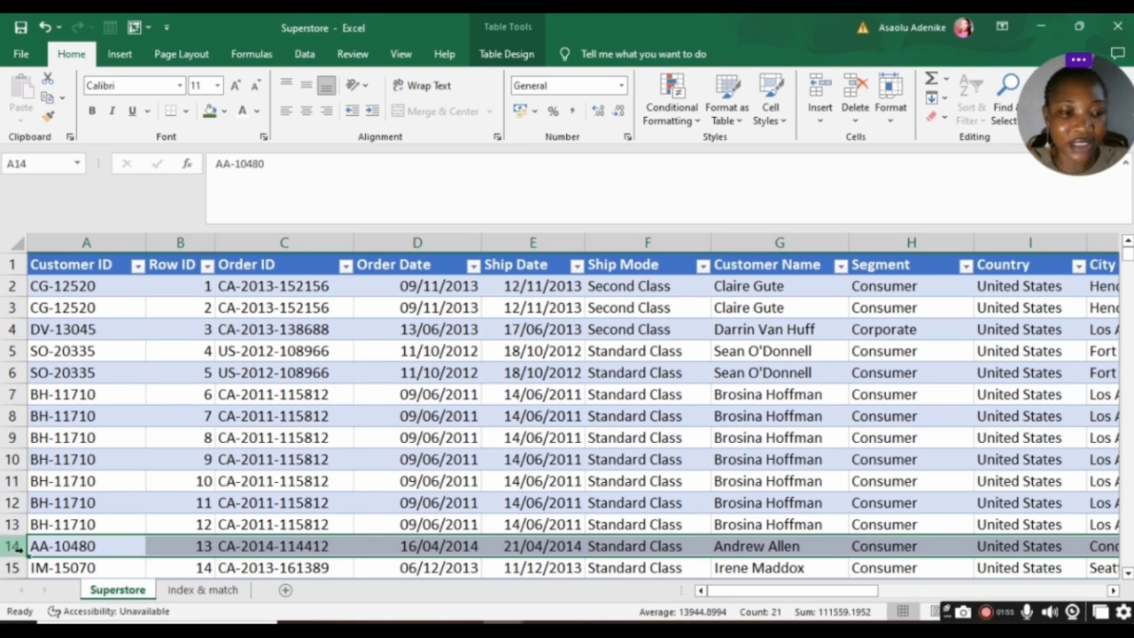
left_click(181, 327)
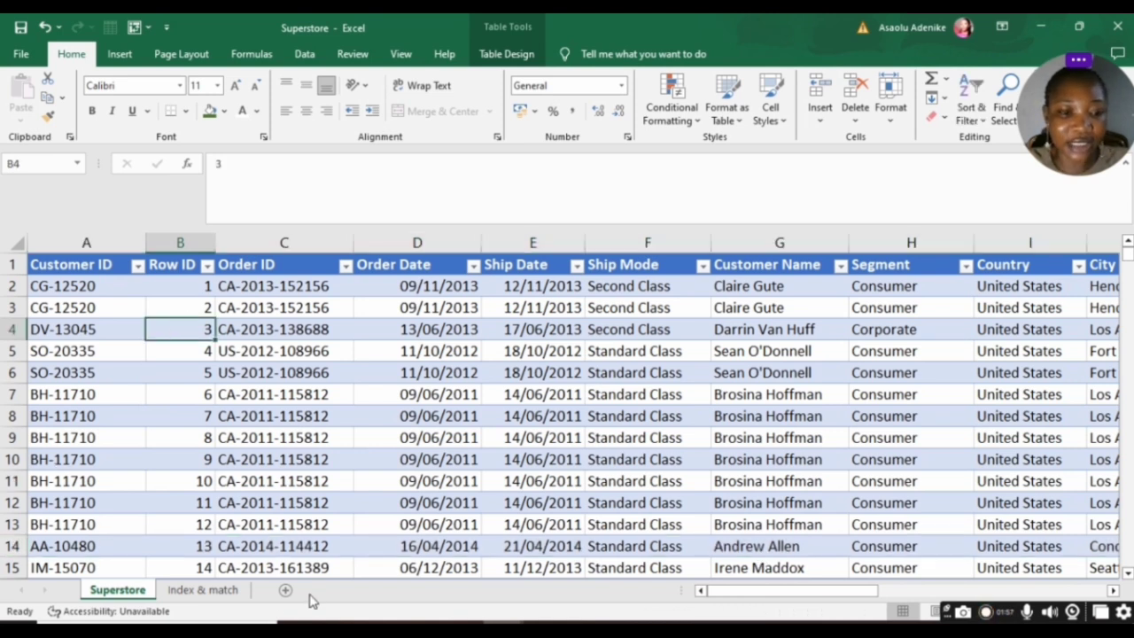
- Start an INDEX formula in cell C4 of the Index & match sheet, with the main table as its array
left_click(204, 590)
left_click(273, 414)
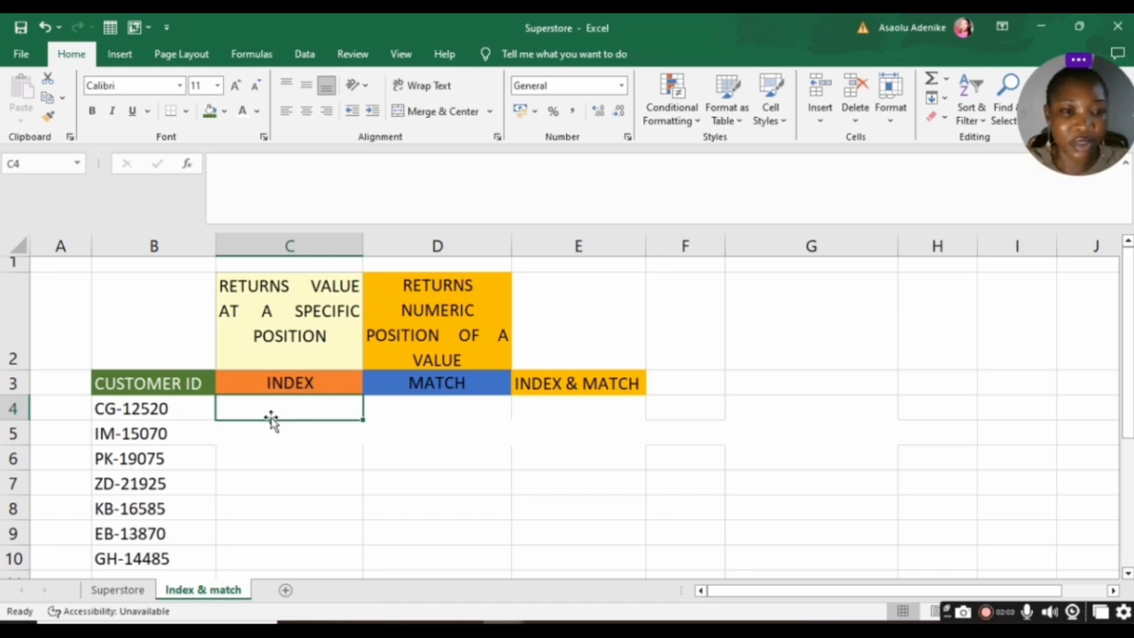
type("=")
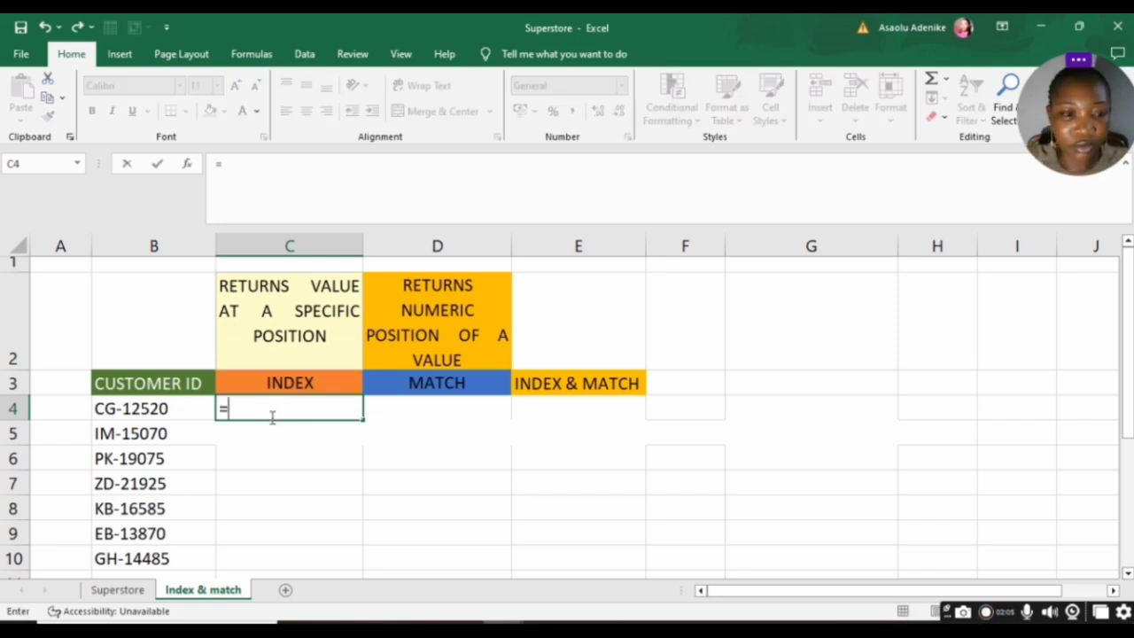
type("ind")
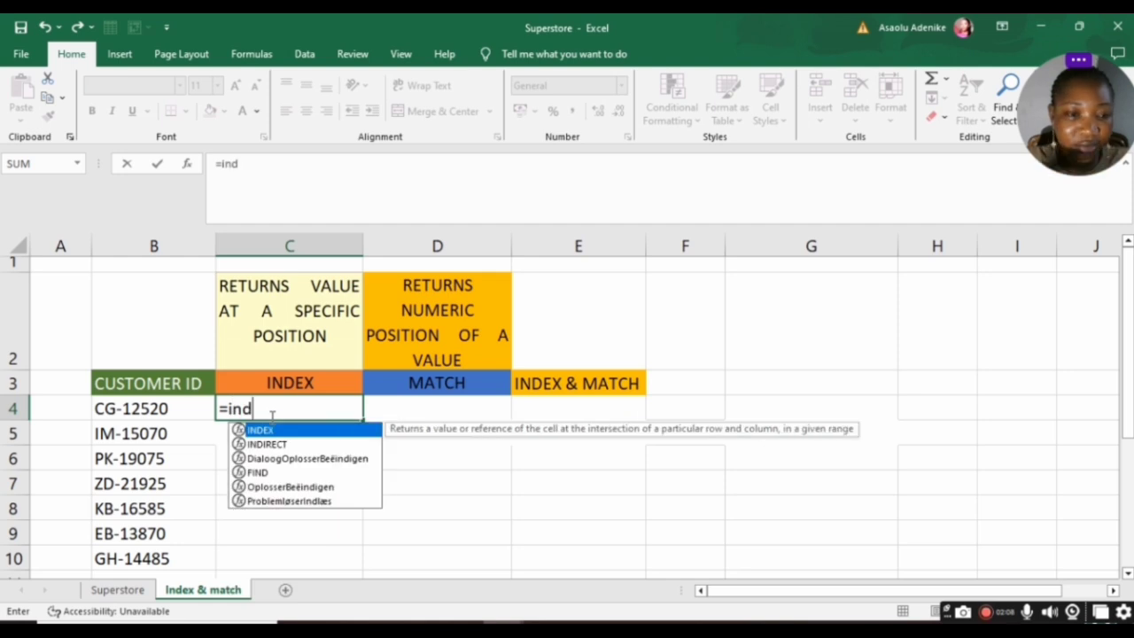
double_click(282, 433)
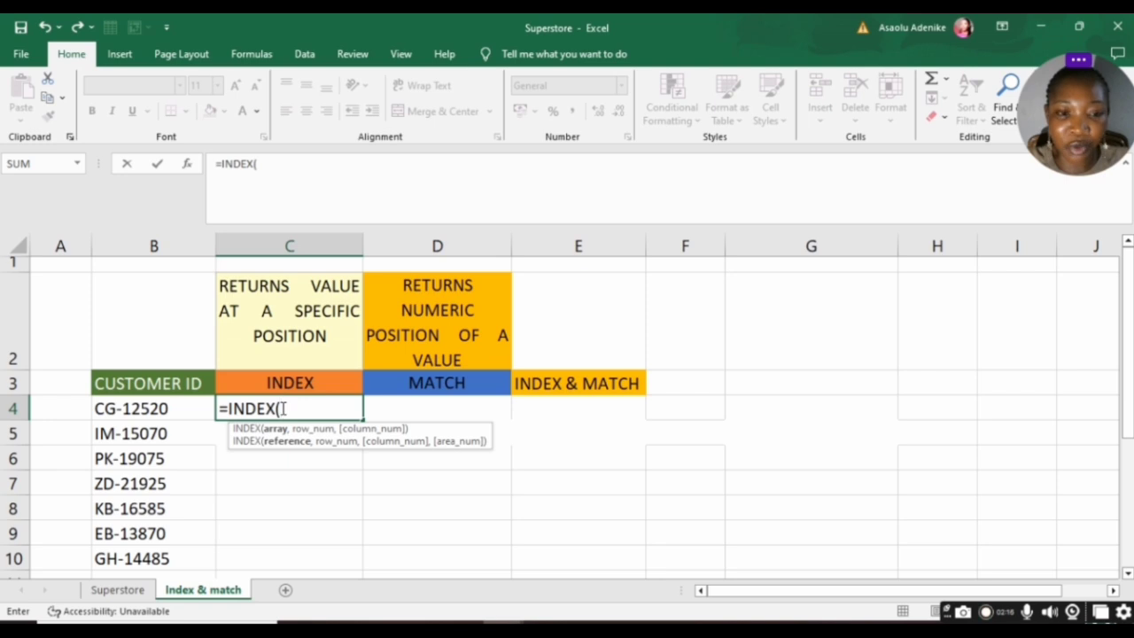
type("mai")
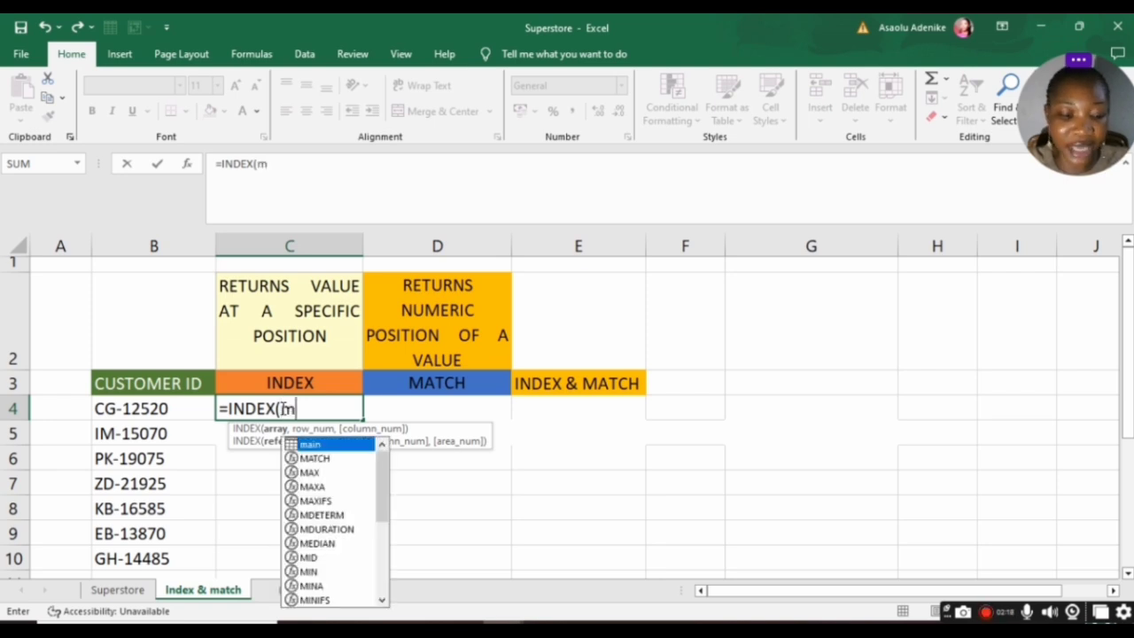
double_click(303, 446)
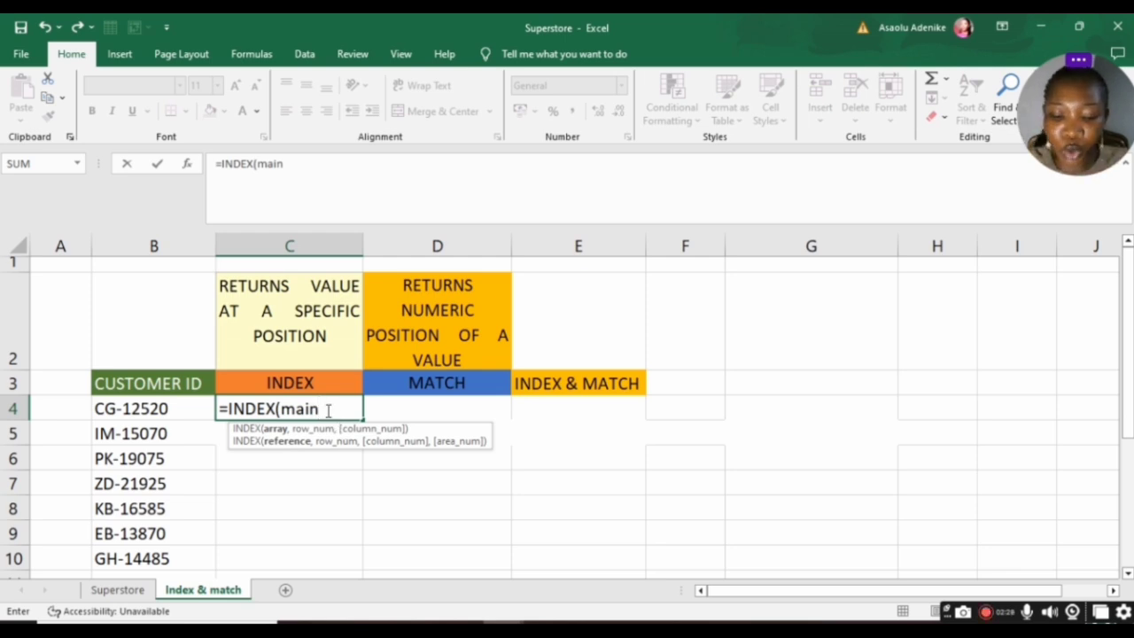
- Complete the INDEX formula in C4 as =INDEX(main[#All],14,7), covering the entire main table including headers
type("[")
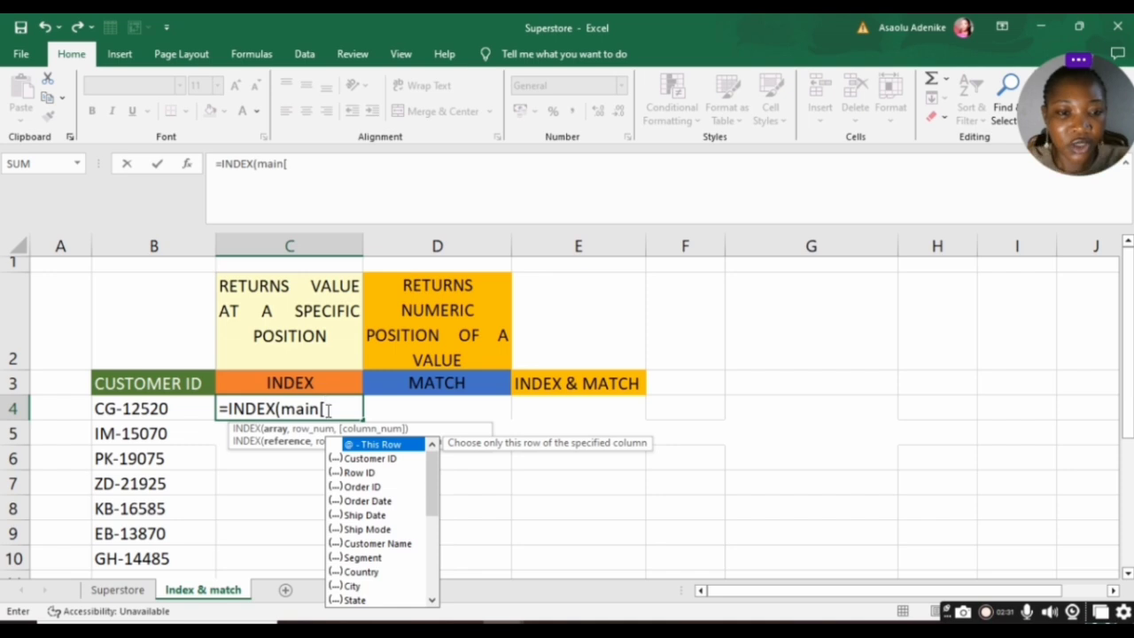
scroll(383, 523, "down", 4)
scroll(383, 523, "down", 1)
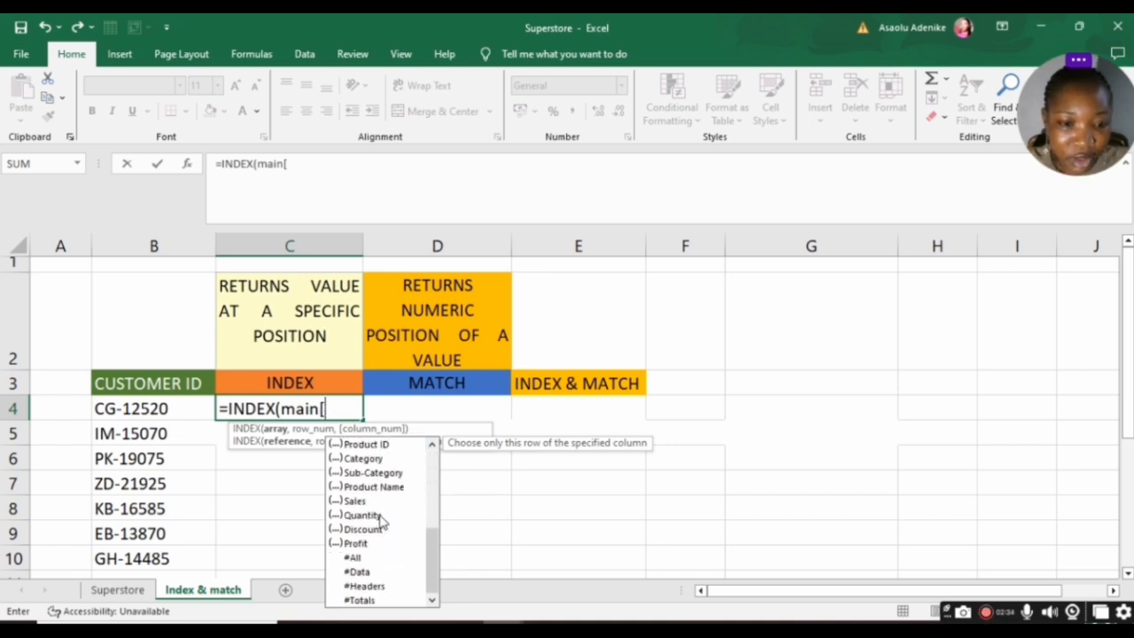
left_click(356, 561)
double_click(356, 561)
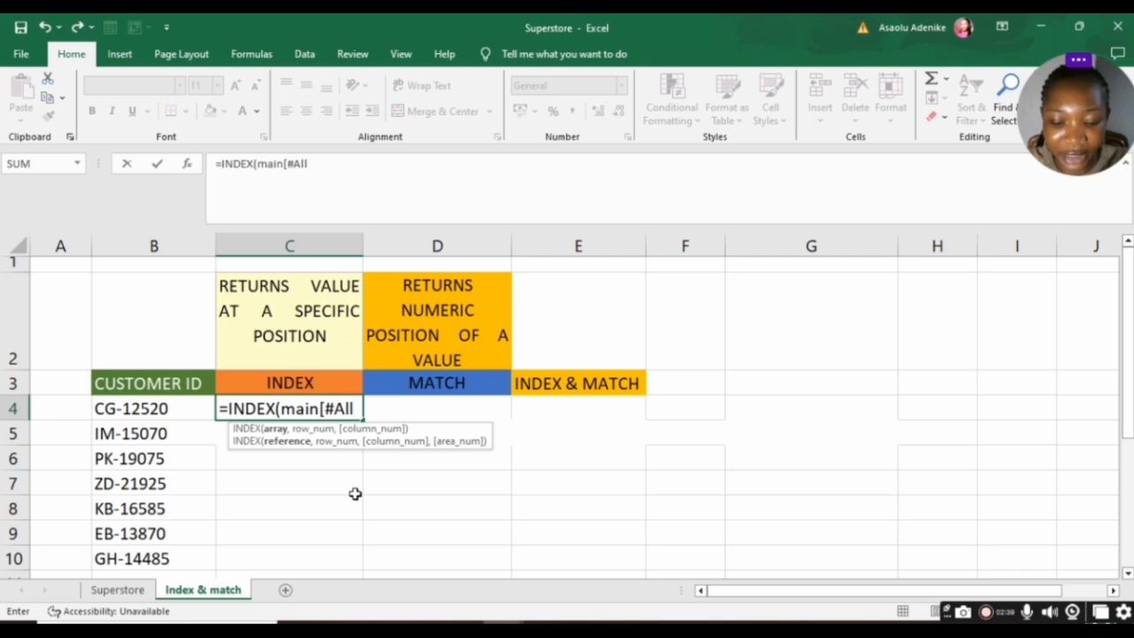
type("],")
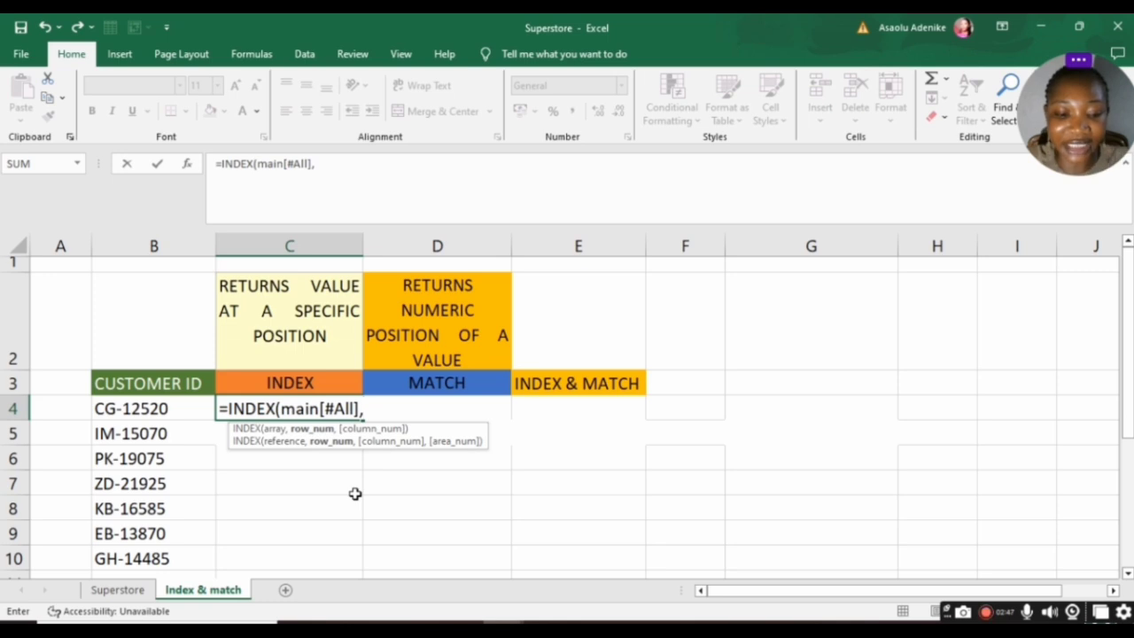
type("14,")
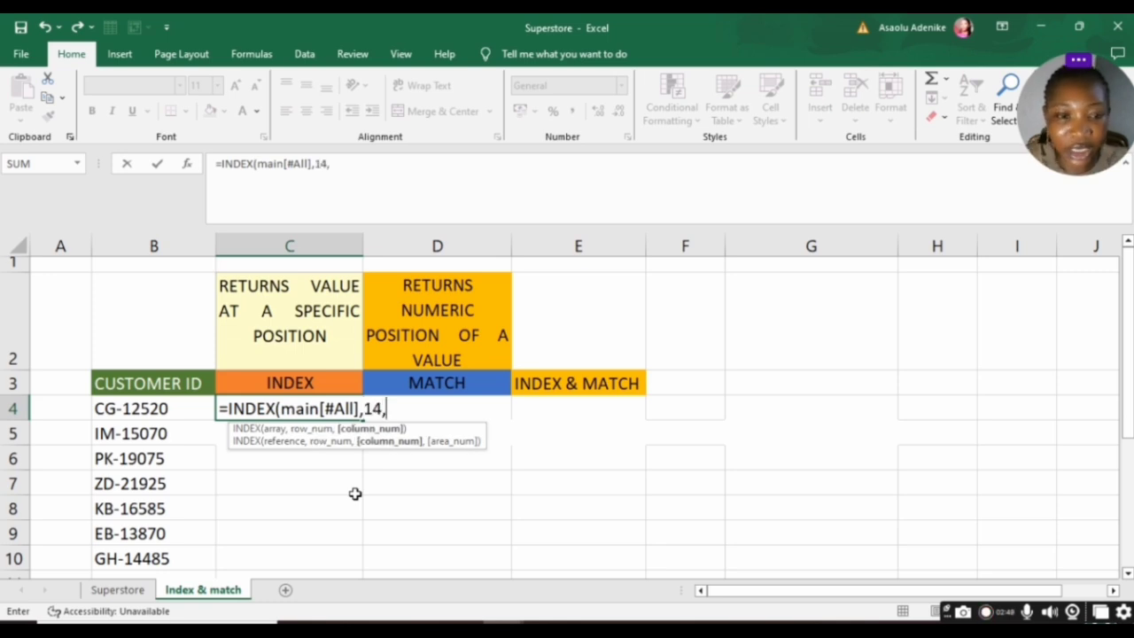
type("7")
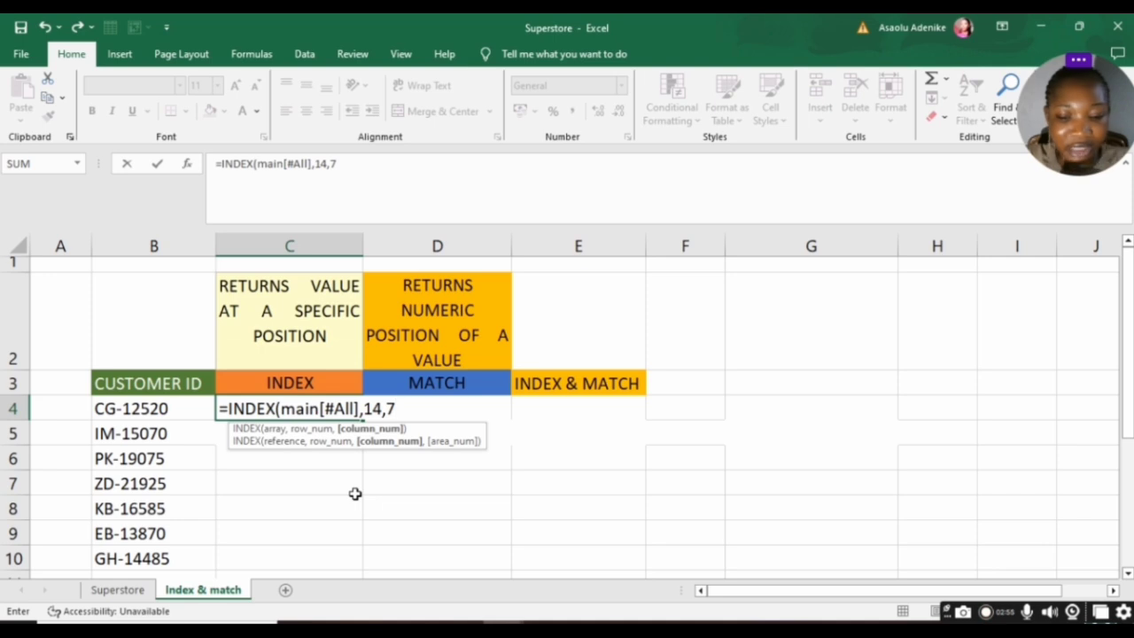
type(")")
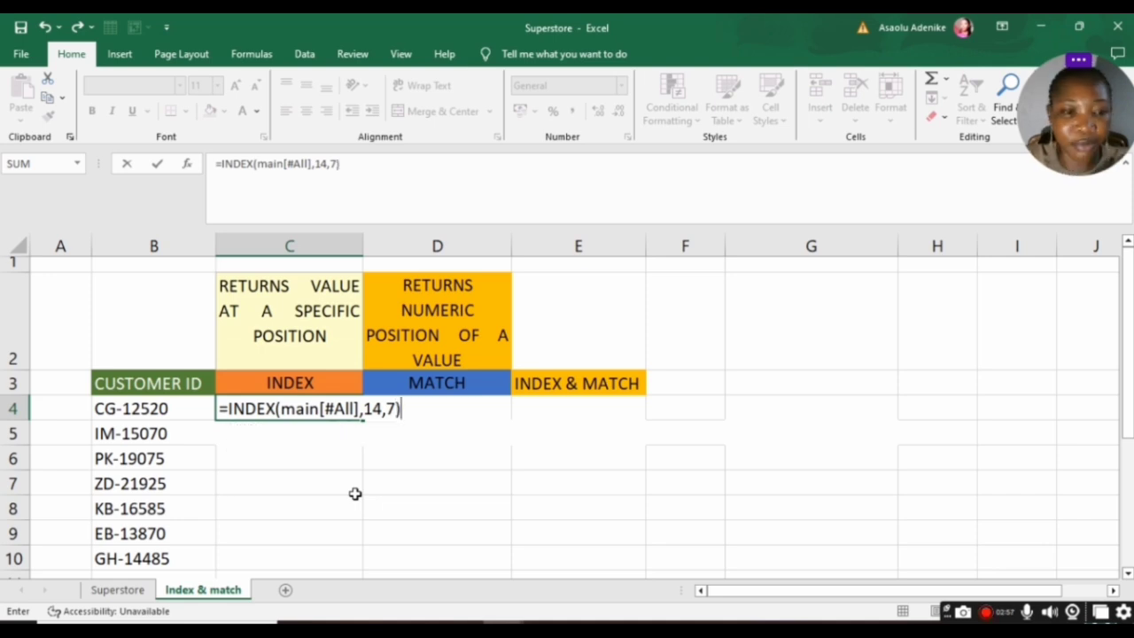
key("Return")
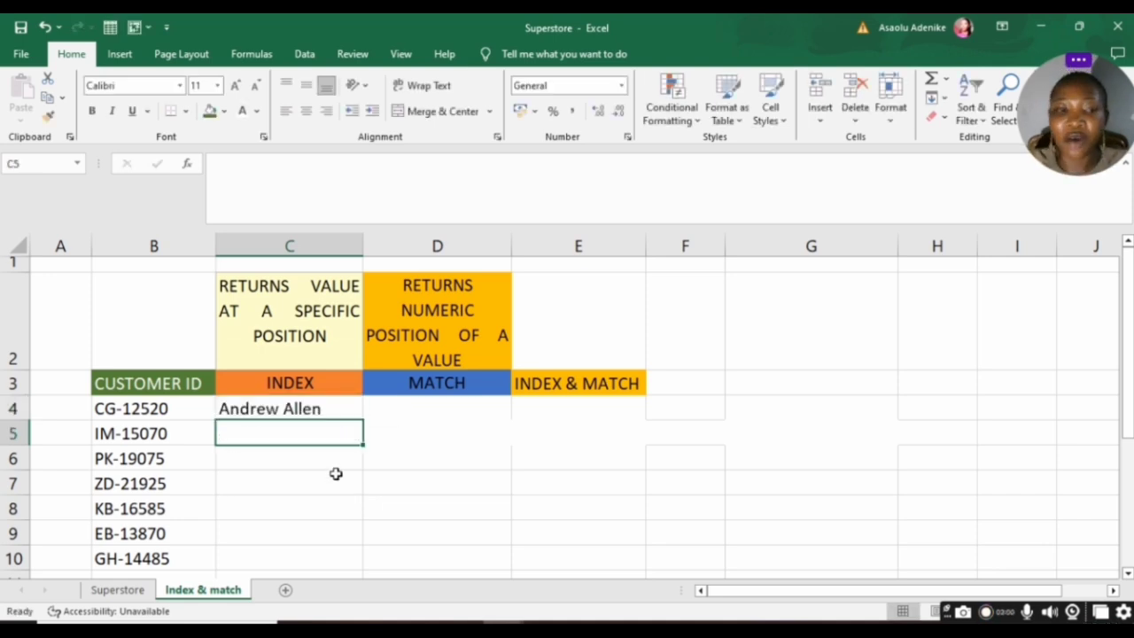
- Examine the records in rows 14 and 30 of the Superstore sheet against the table's column headers
left_click(117, 589)
left_click(13, 546)
scroll(782, 537, "down", 2)
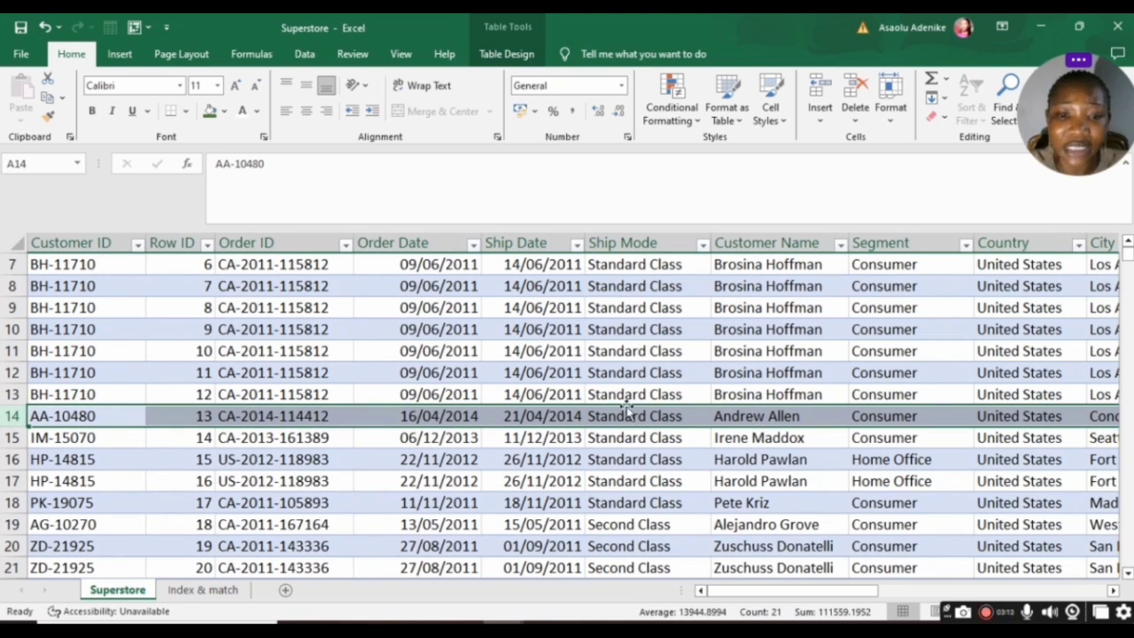
left_click(217, 590)
left_click(117, 591)
scroll(552, 525, "down", 4)
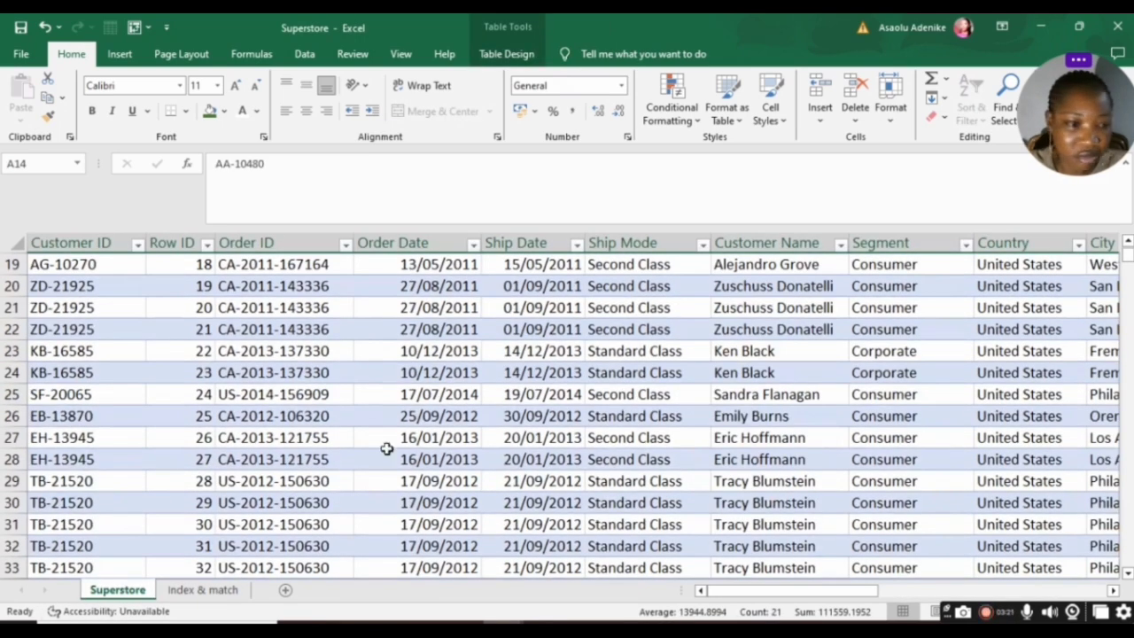
left_click(12, 502)
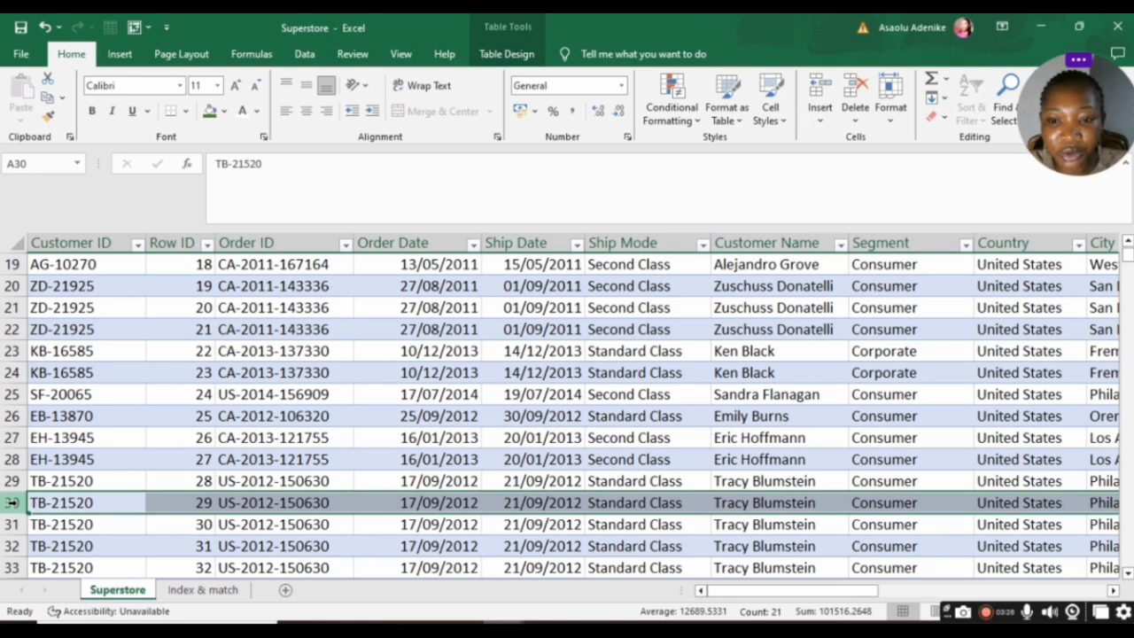
scroll(790, 524, "up", 6)
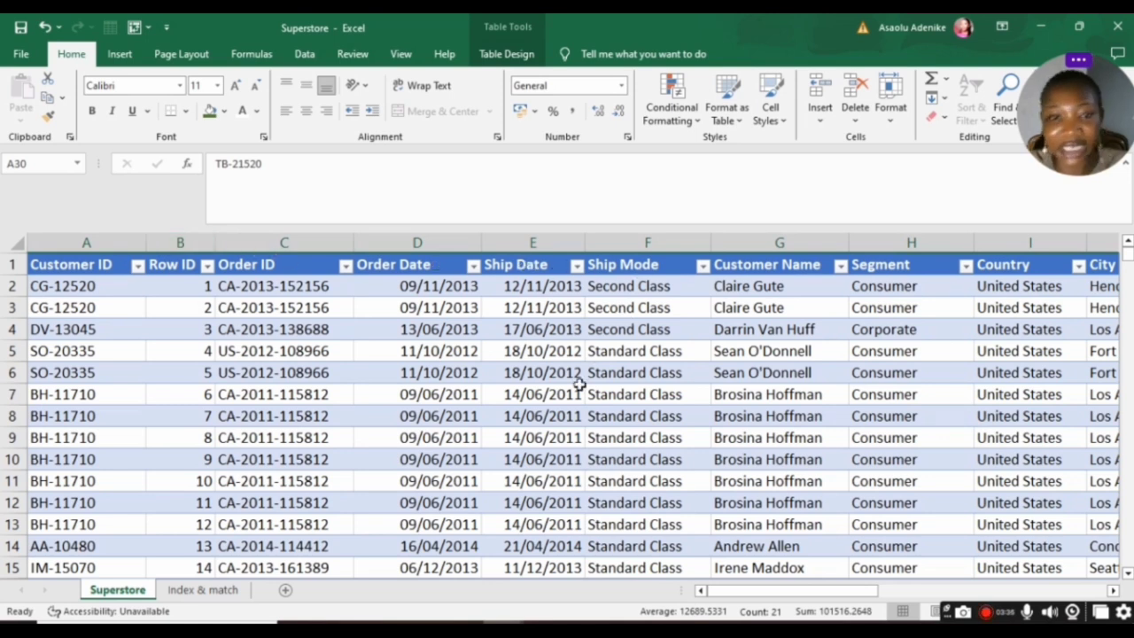
- Enter =INDEX(main[#All],30,6) in cell C5 of the Index & match sheet
left_click(199, 590)
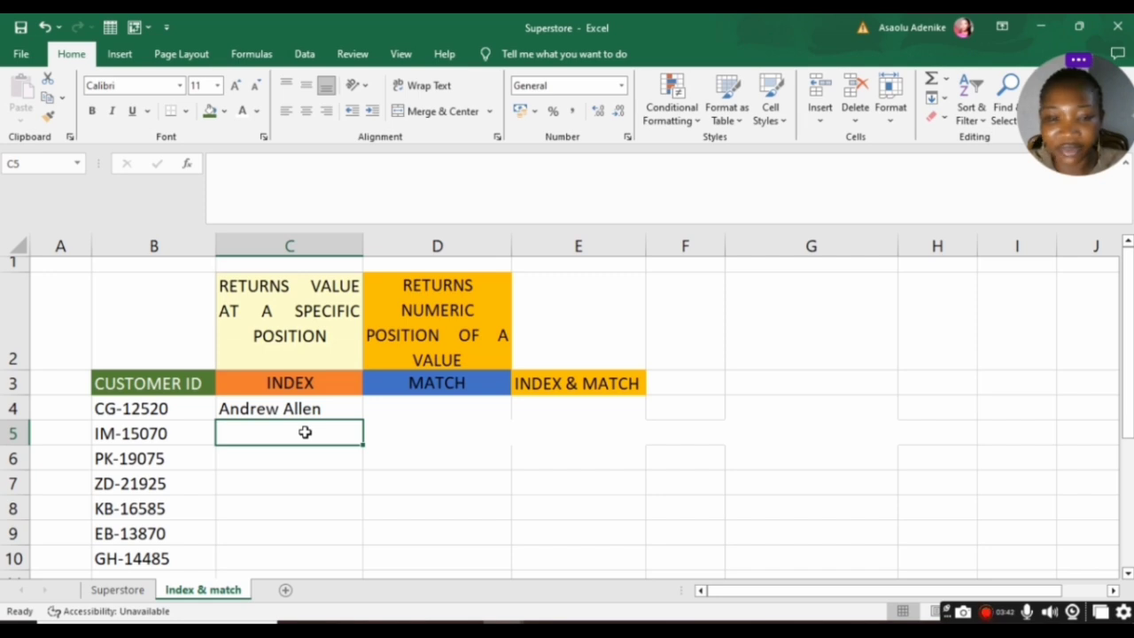
type("=inde")
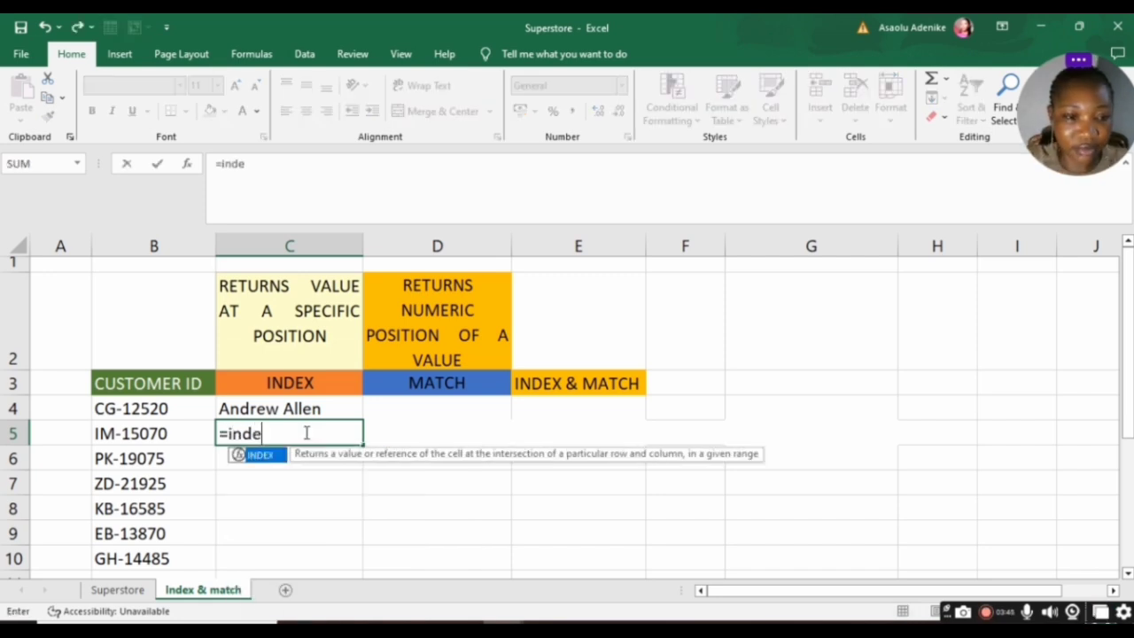
double_click(266, 456)
type("main")
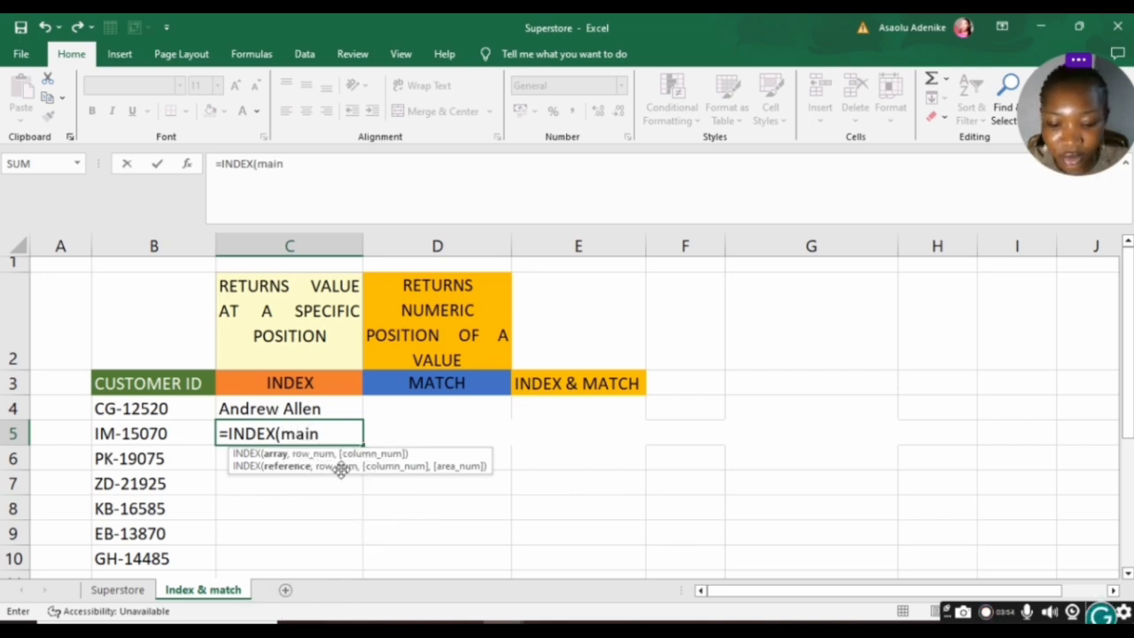
type("[")
scroll(359, 514, "down", 5)
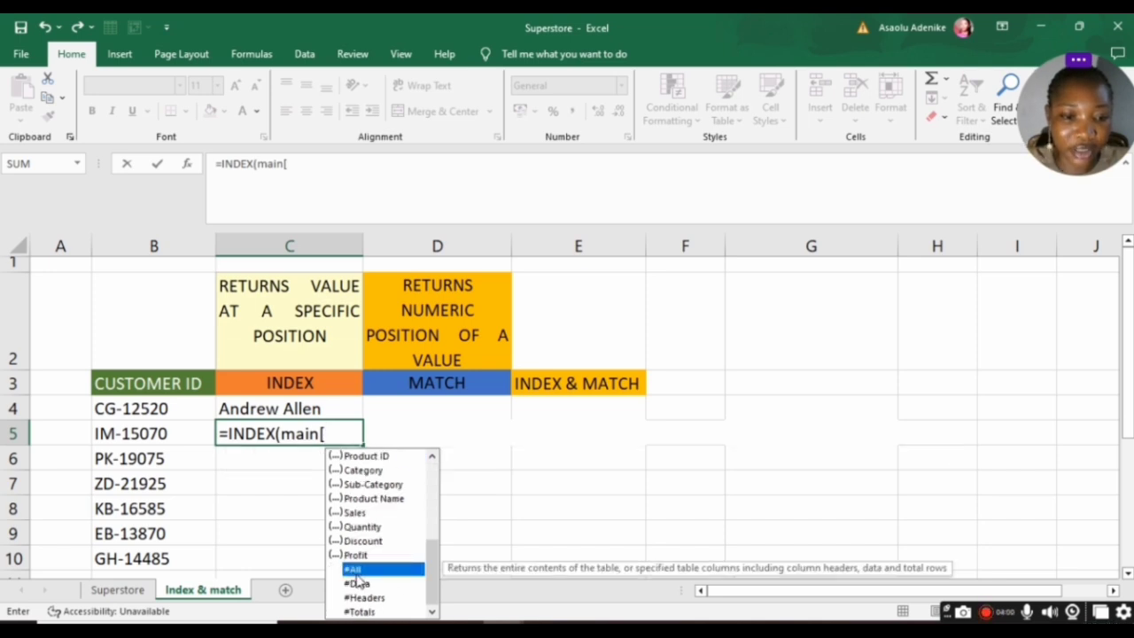
double_click(354, 569)
type("],")
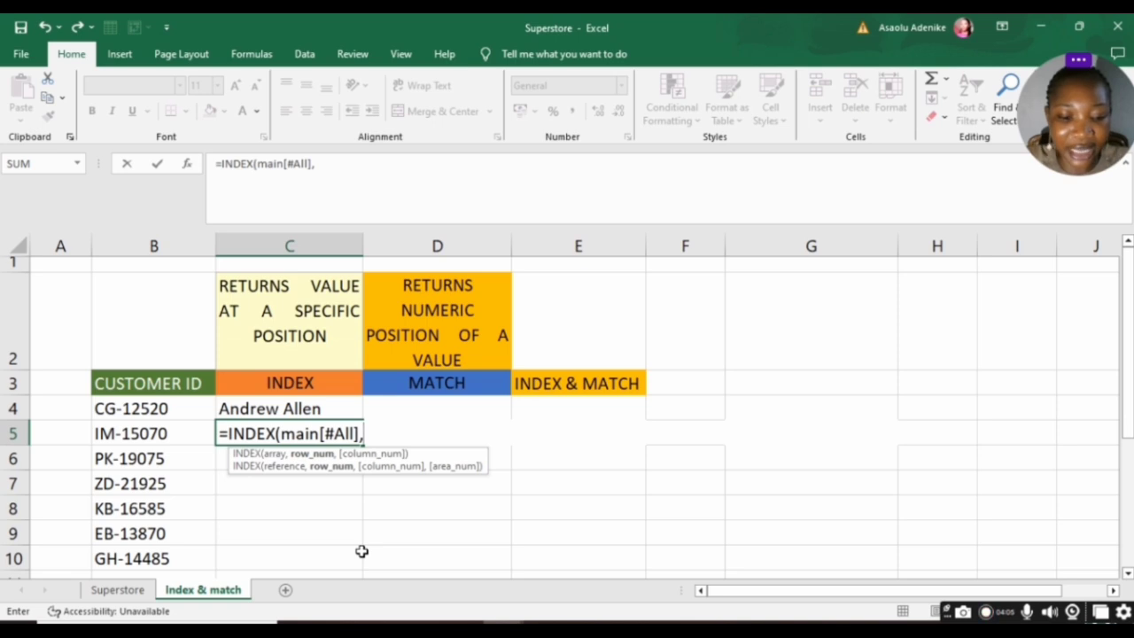
type("30,")
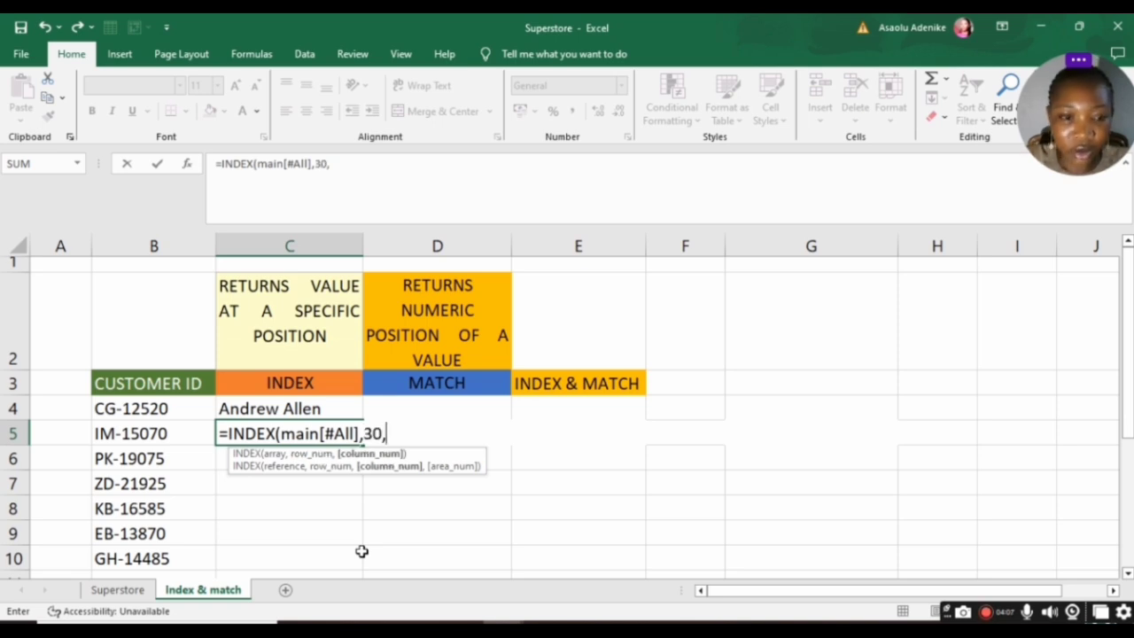
type("6")
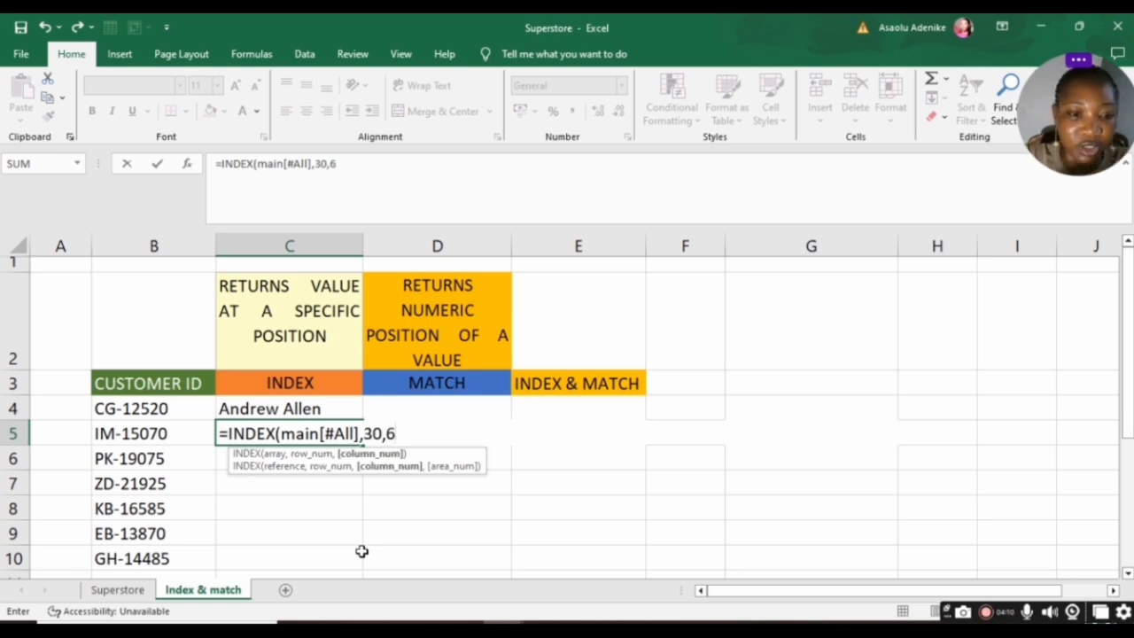
type(")")
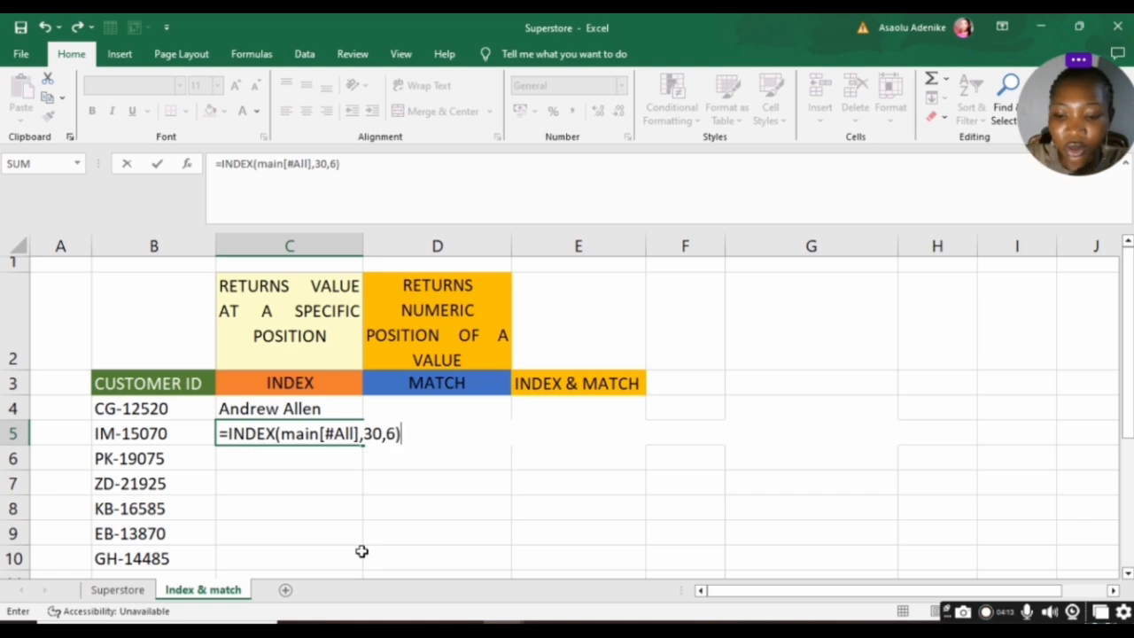
key("Return")
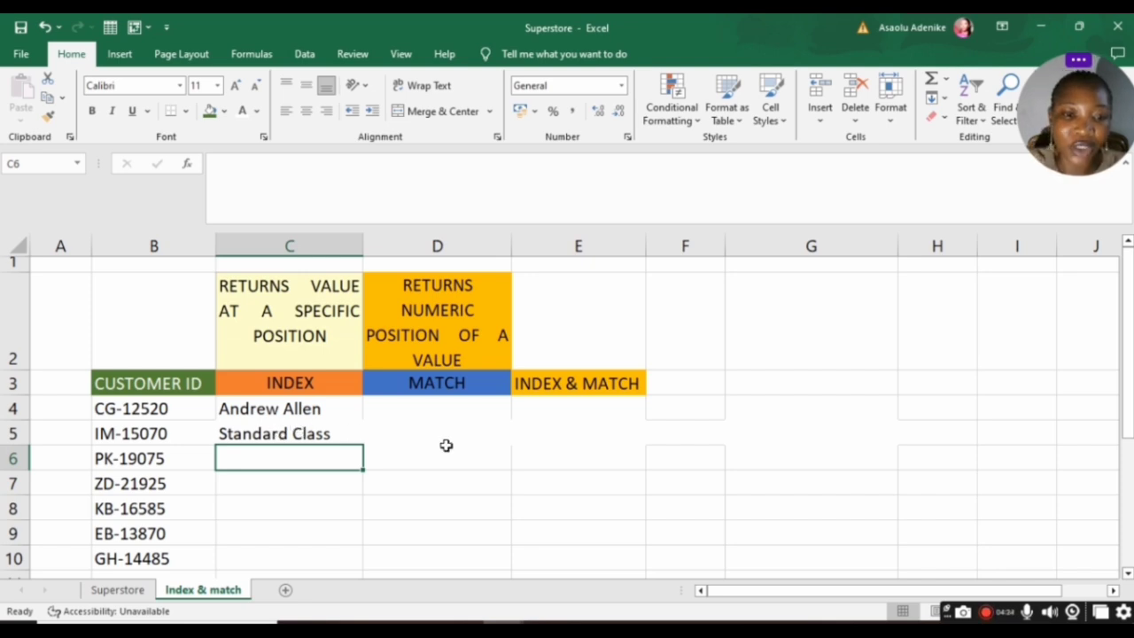
- Return to the Superstore workbook and start a MATCH formula in D4 of the Index & match sheet, with B4 as the lookup value
left_click(450, 407)
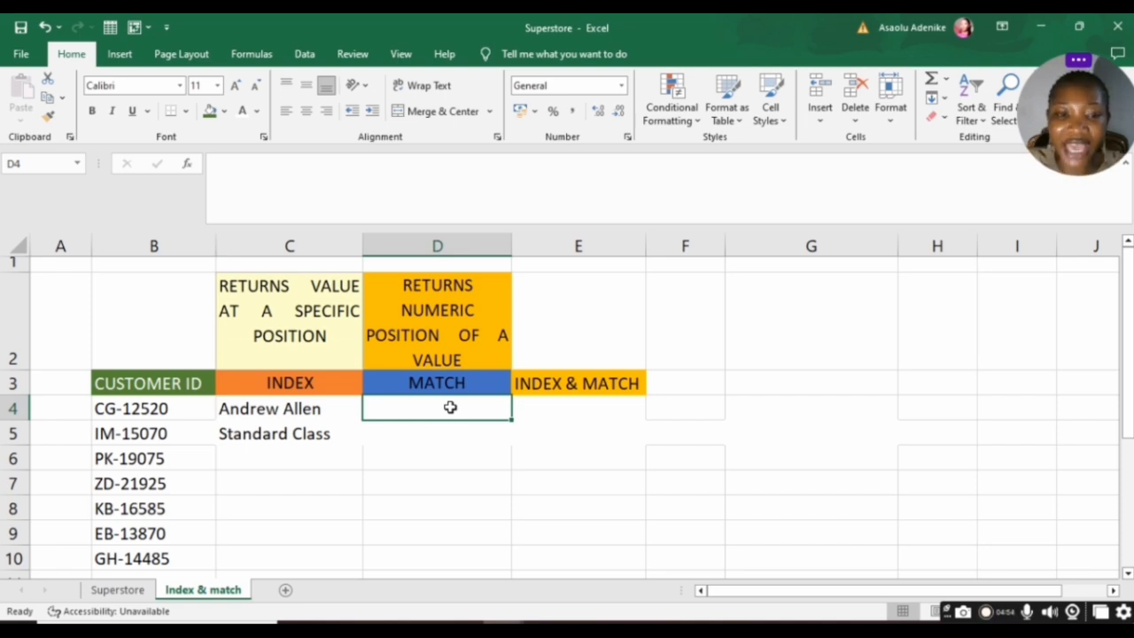
left_click(986, 613)
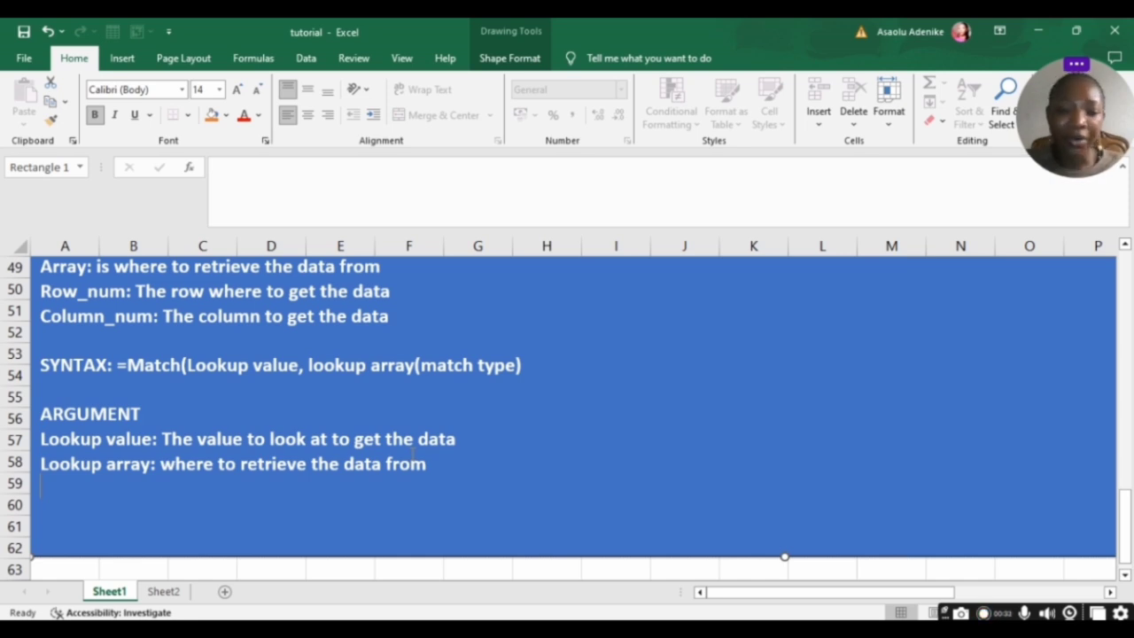
mouse_move(488, 604)
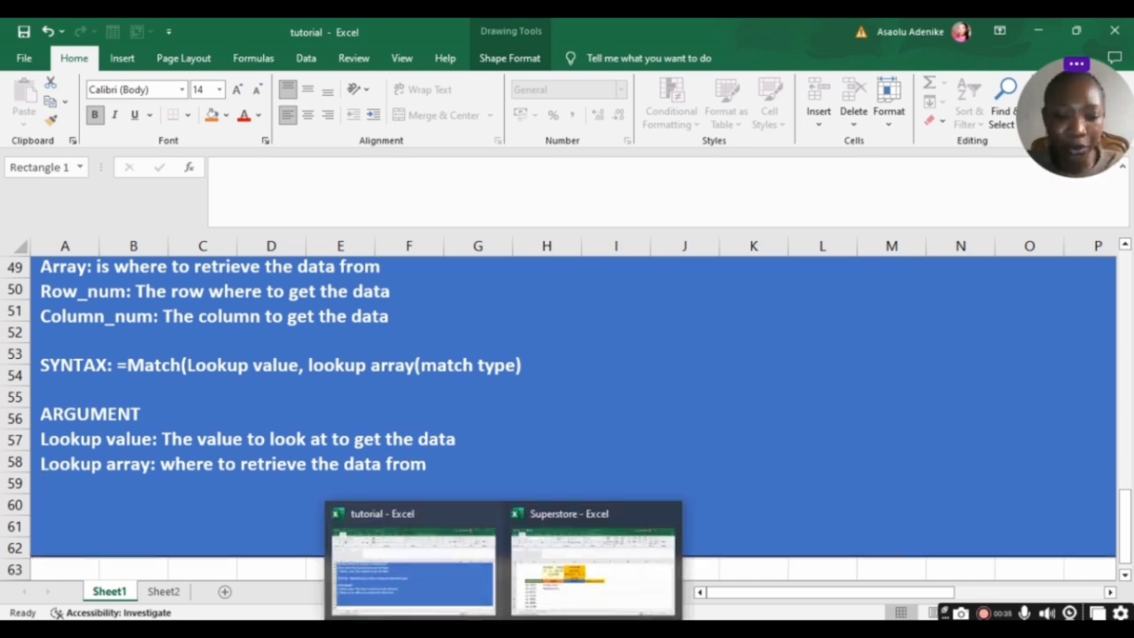
left_click(535, 601)
left_click(438, 412)
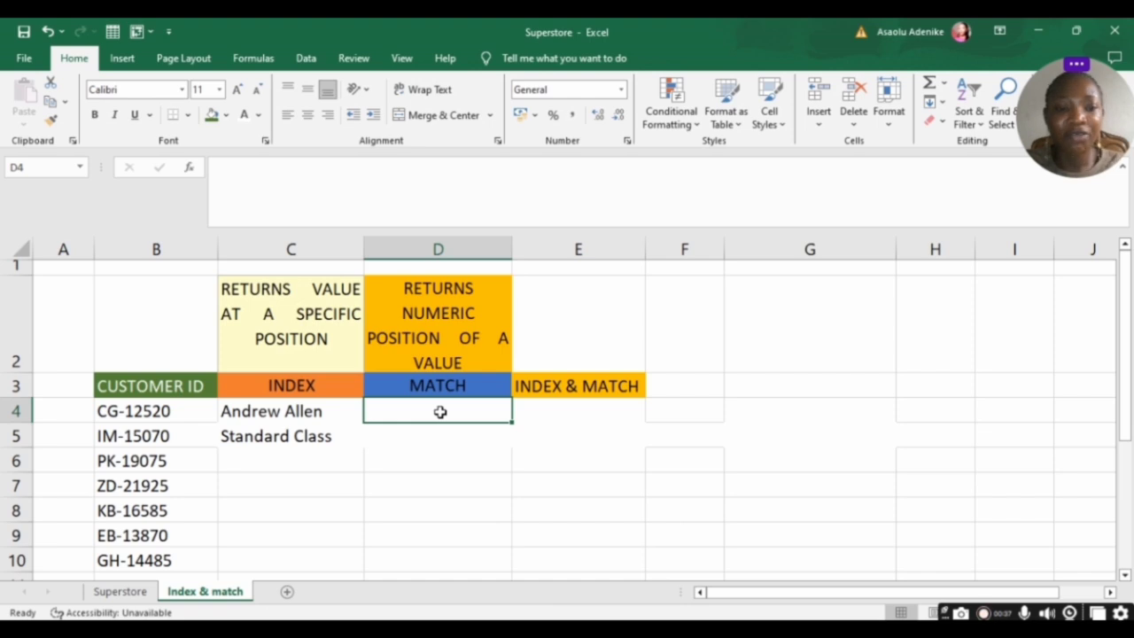
type("=")
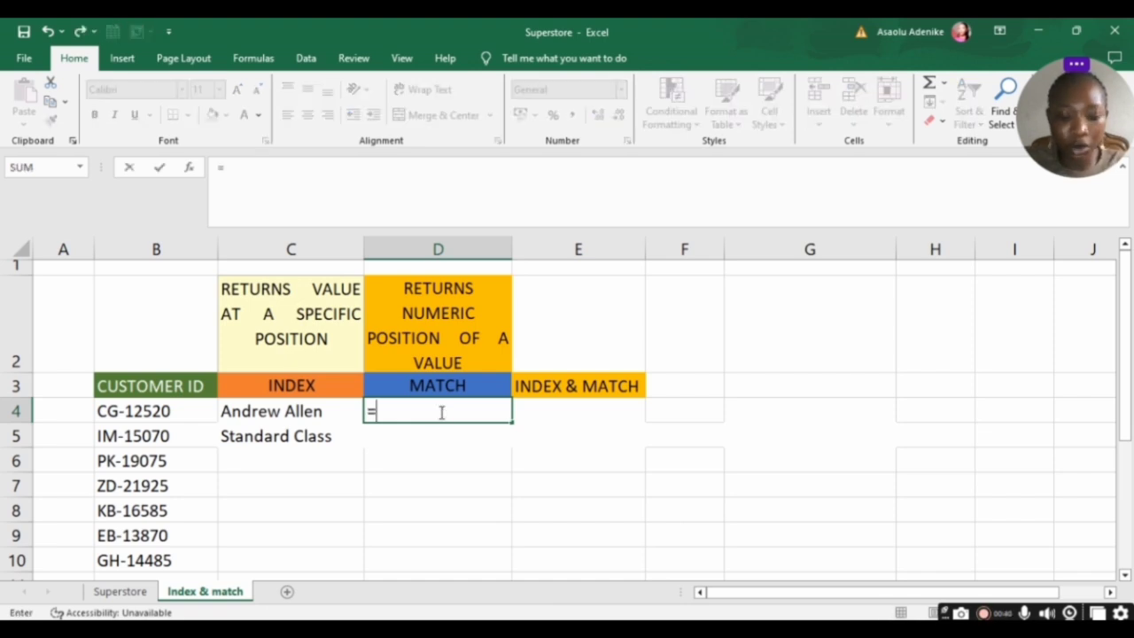
type("mat")
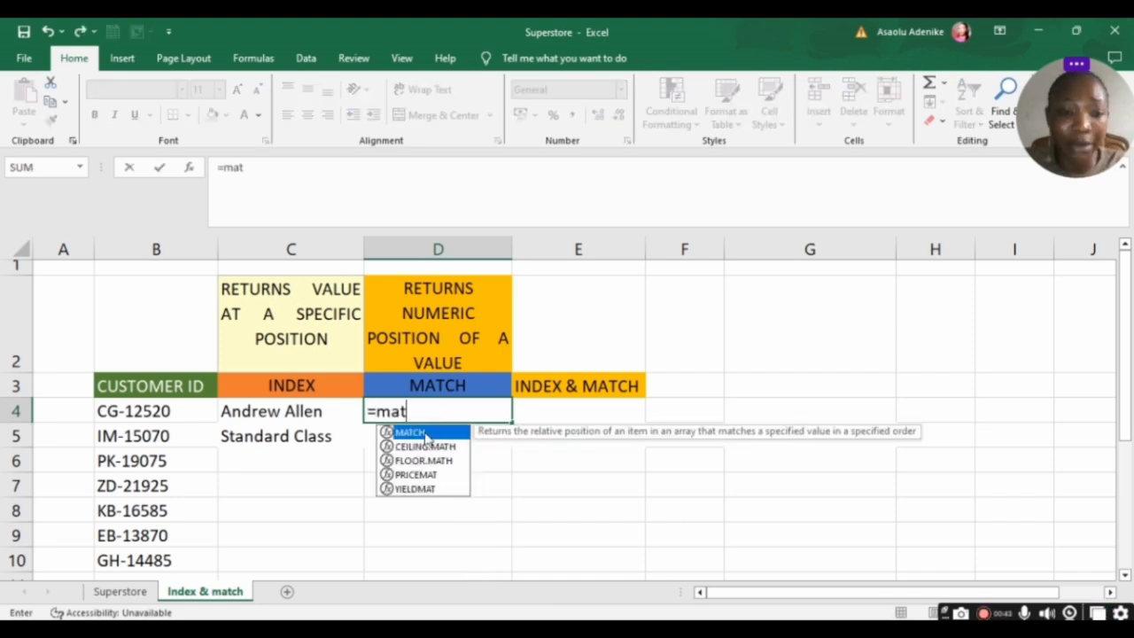
double_click(409, 433)
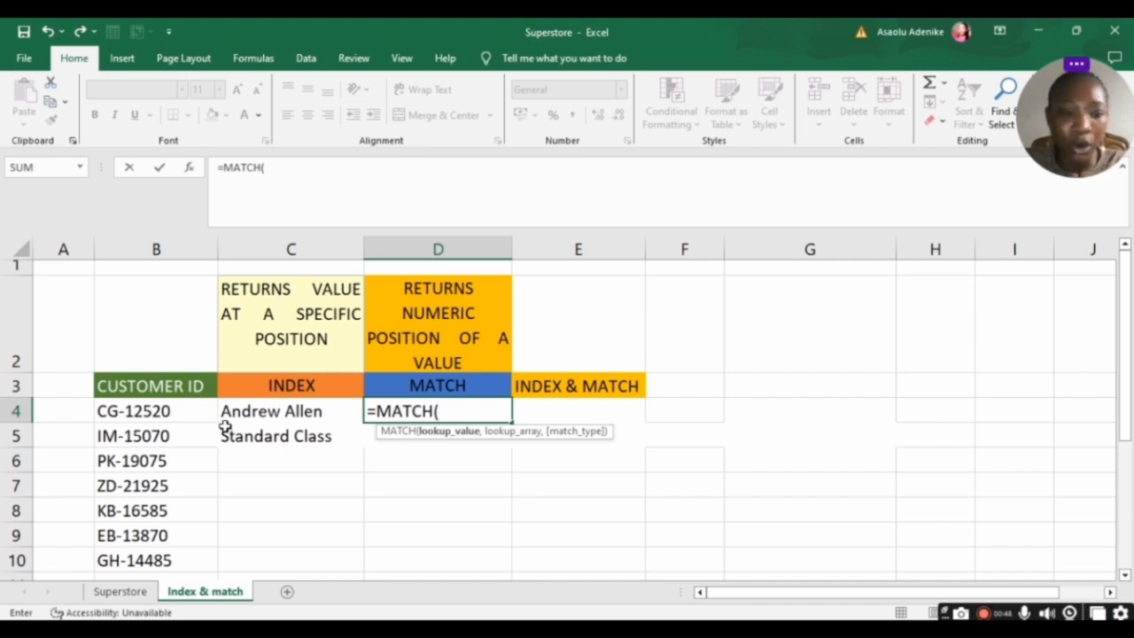
left_click(177, 413)
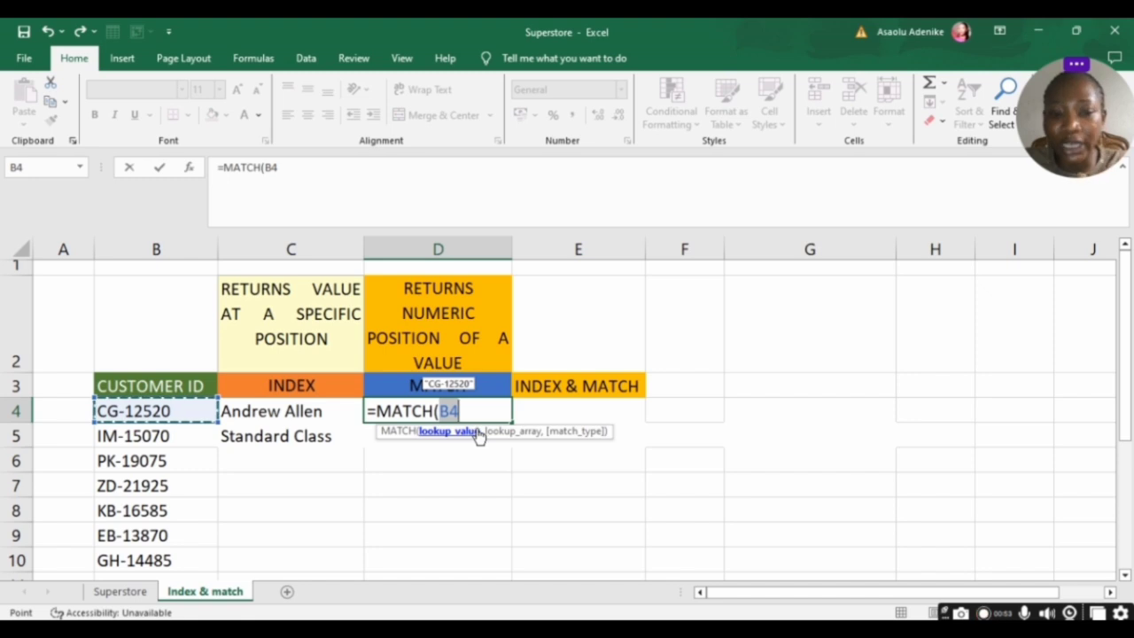
type(",")
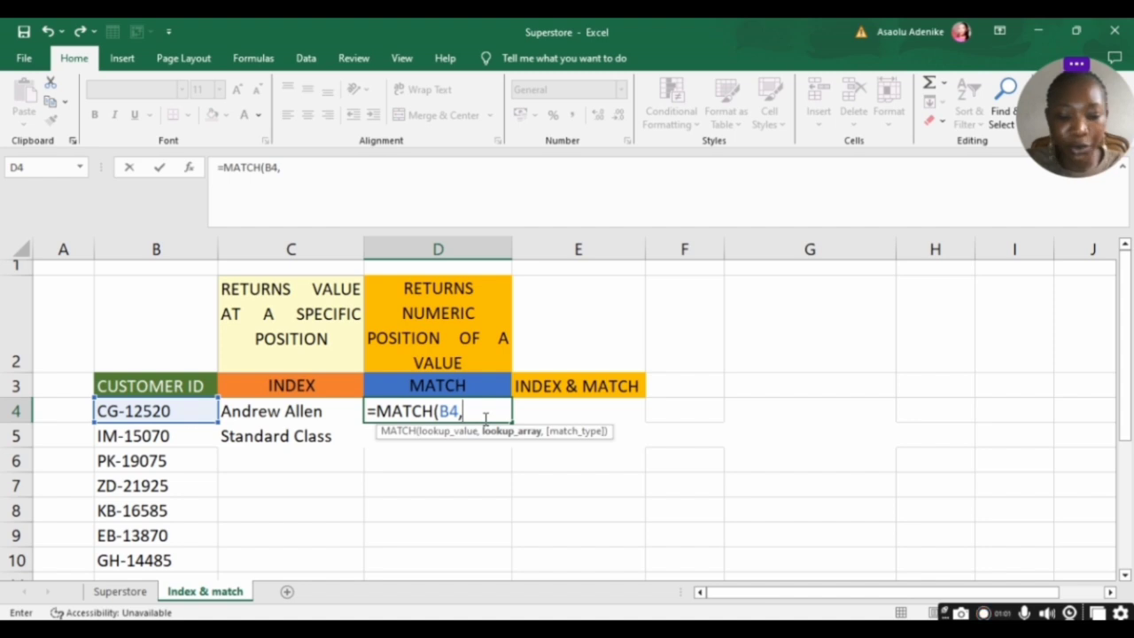
- Complete the MATCH formula in D4 as =MATCH(B4,main[Customer ID],0), using an exact match on the Customer ID column
type("main")
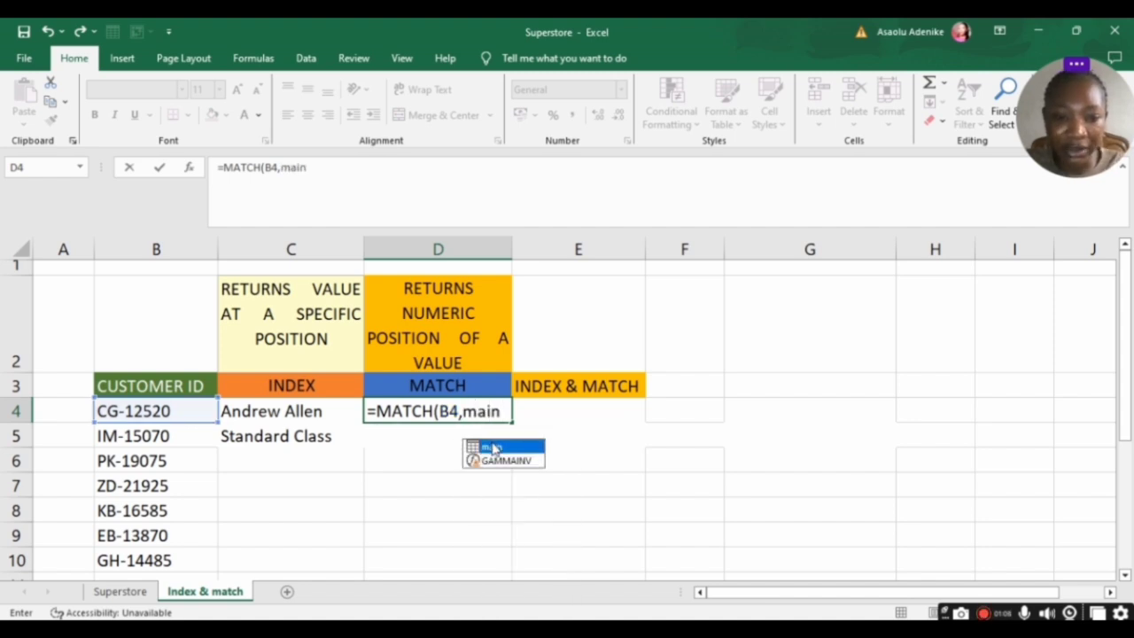
double_click(494, 448)
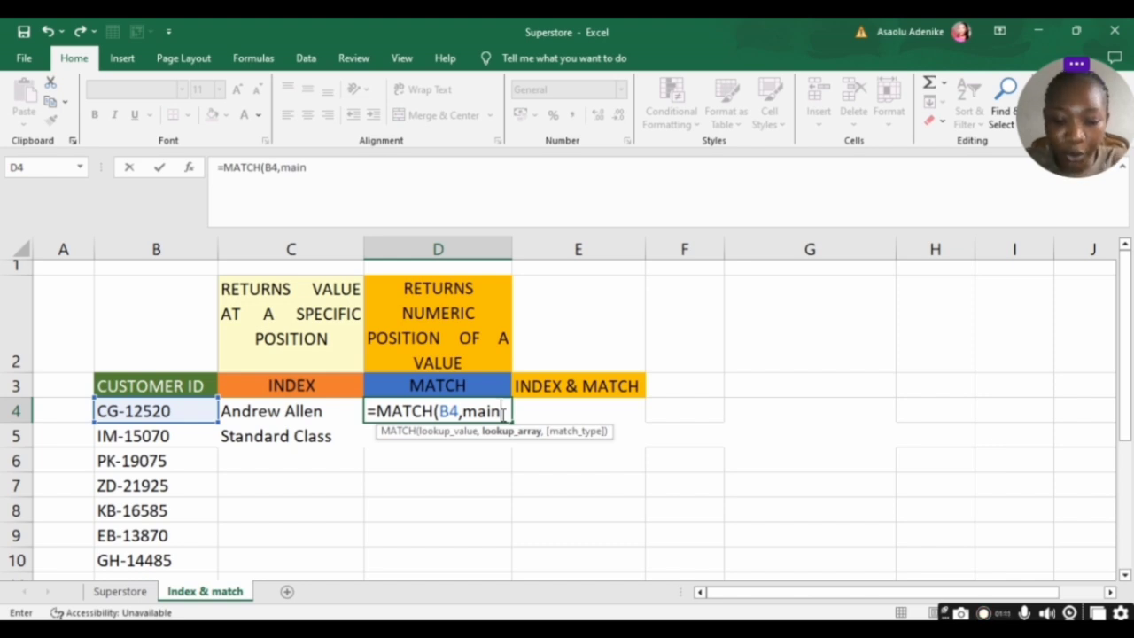
type("[")
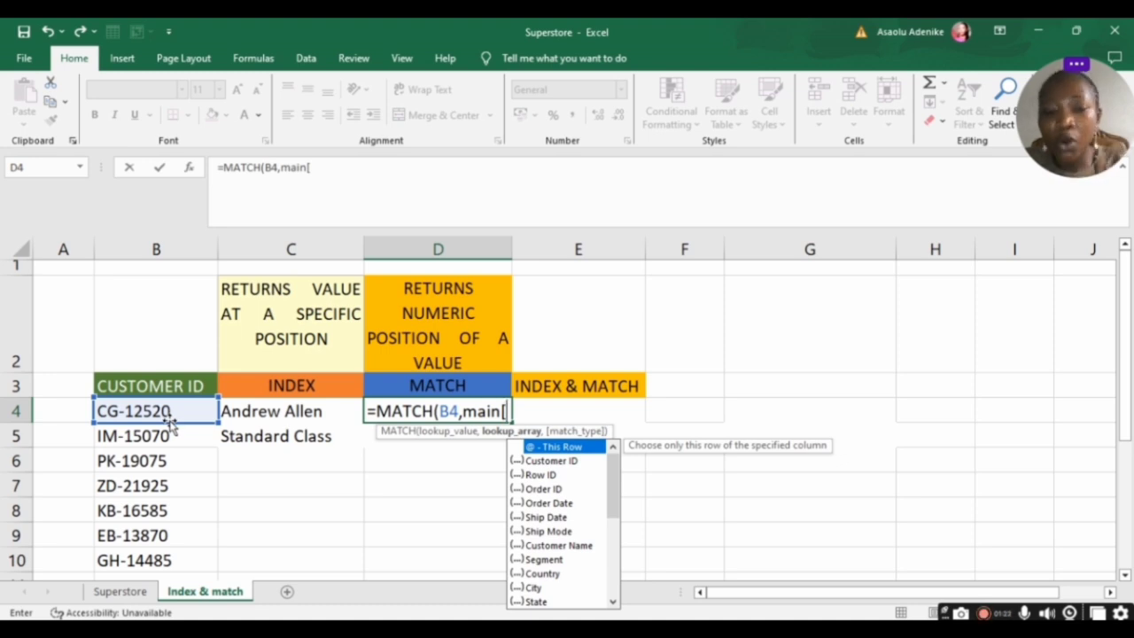
double_click(554, 459)
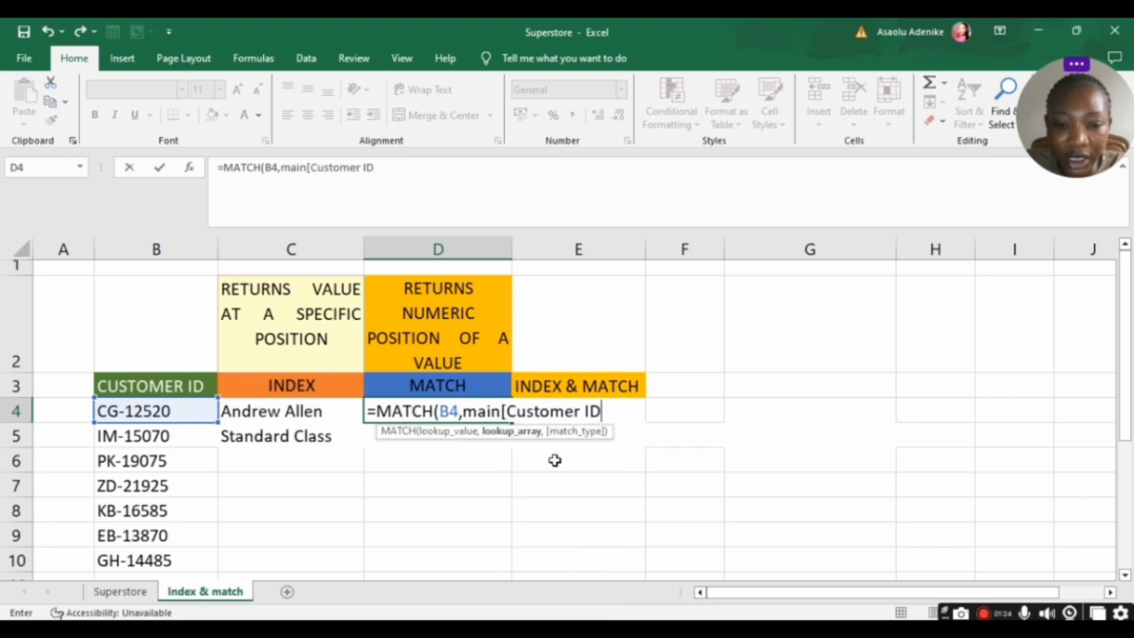
type("]")
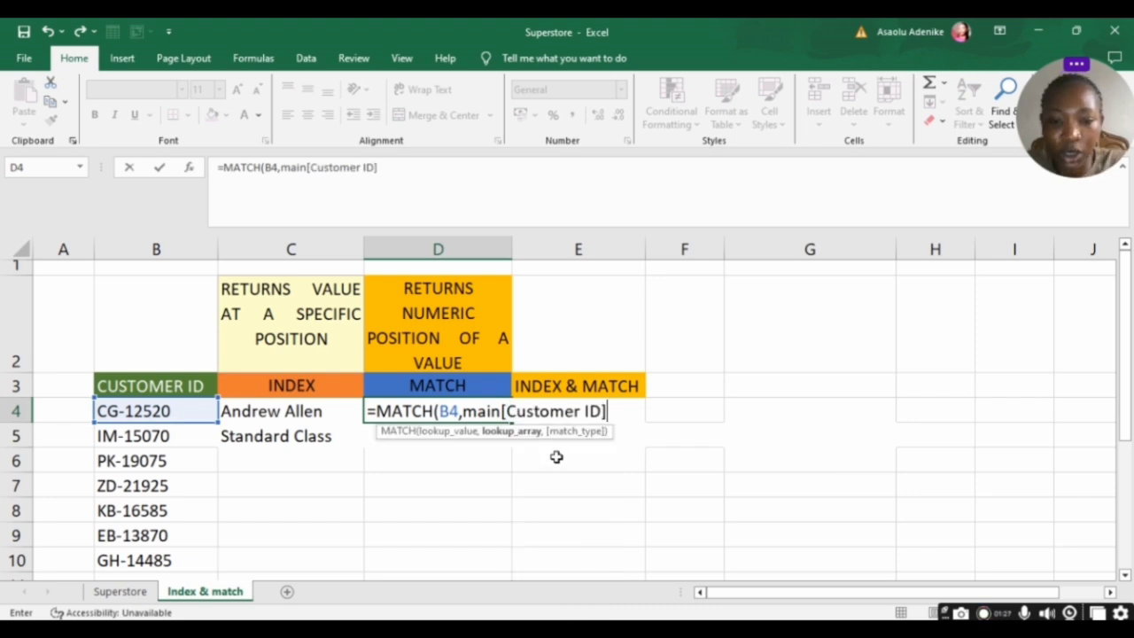
type(",")
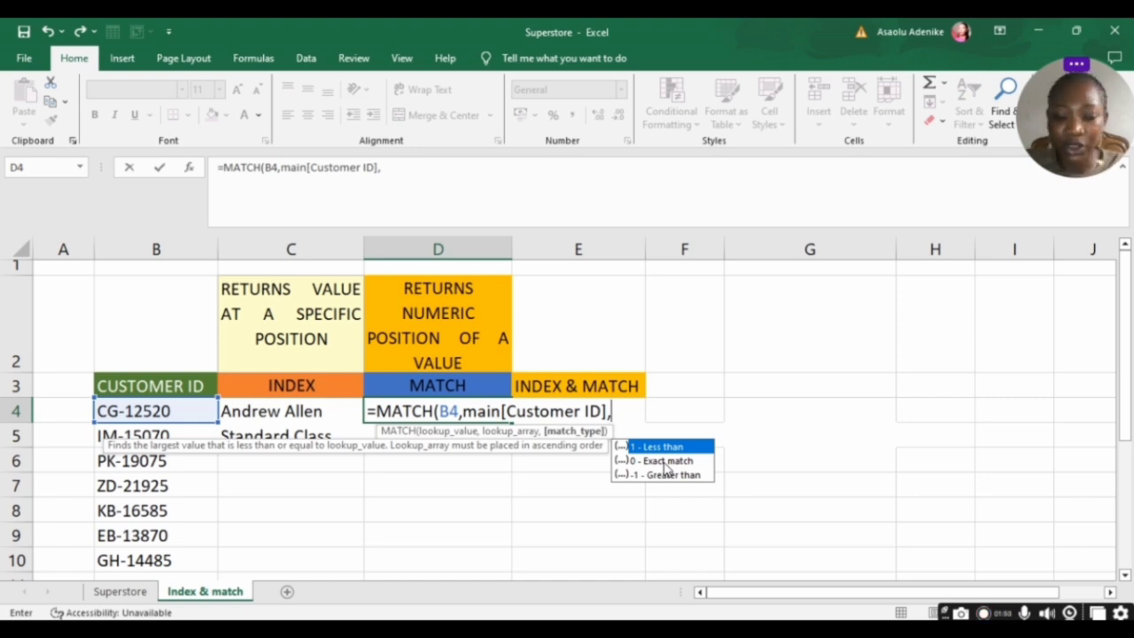
type("0)")
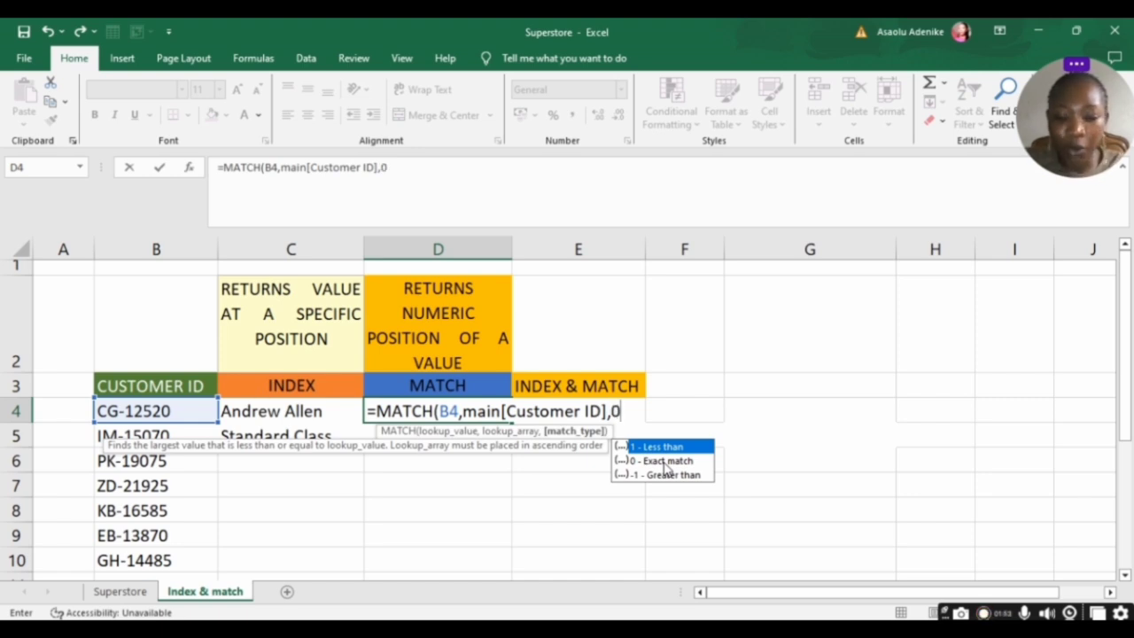
key("Return")
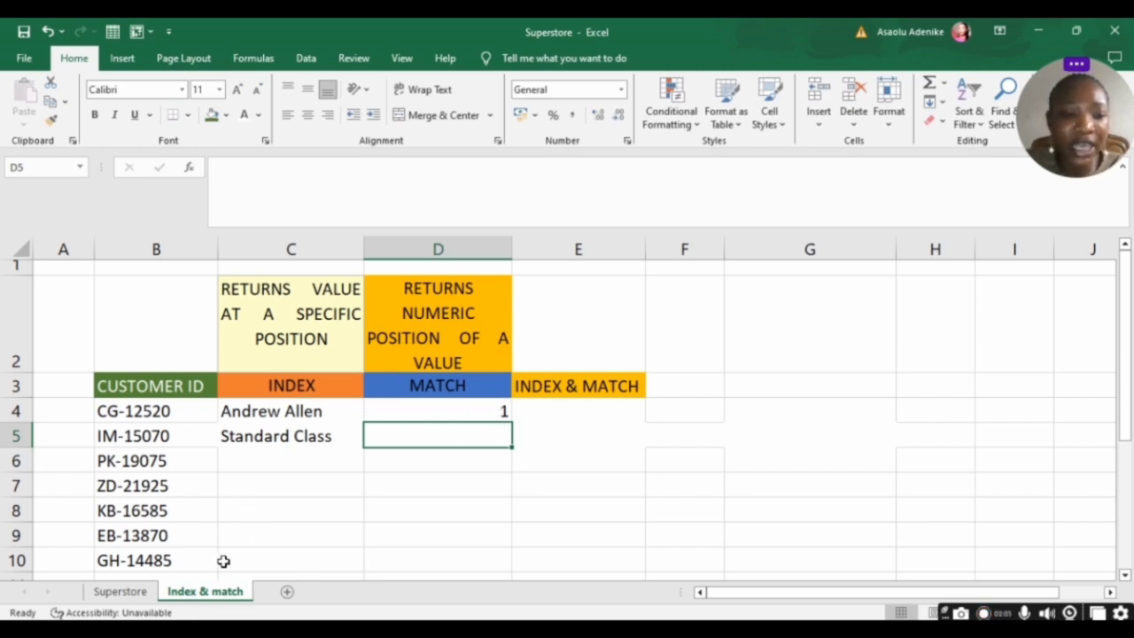
- Examine row 2 of the Superstore sheet to check the D4 match position against its customer ID and row ID
left_click(119, 591)
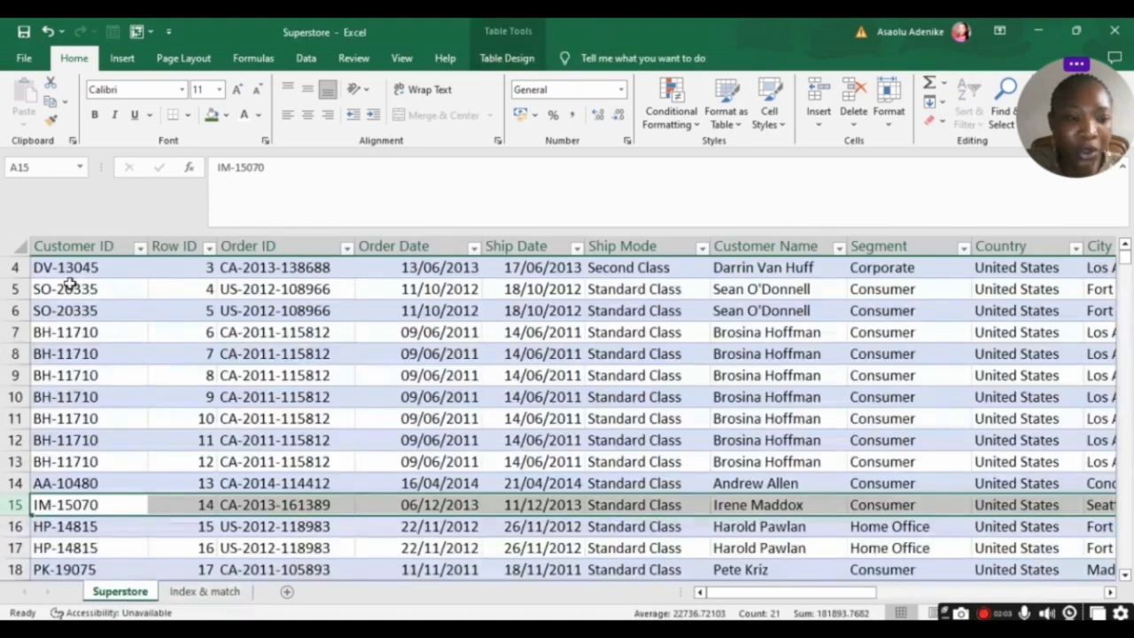
scroll(328, 390, "up", 1)
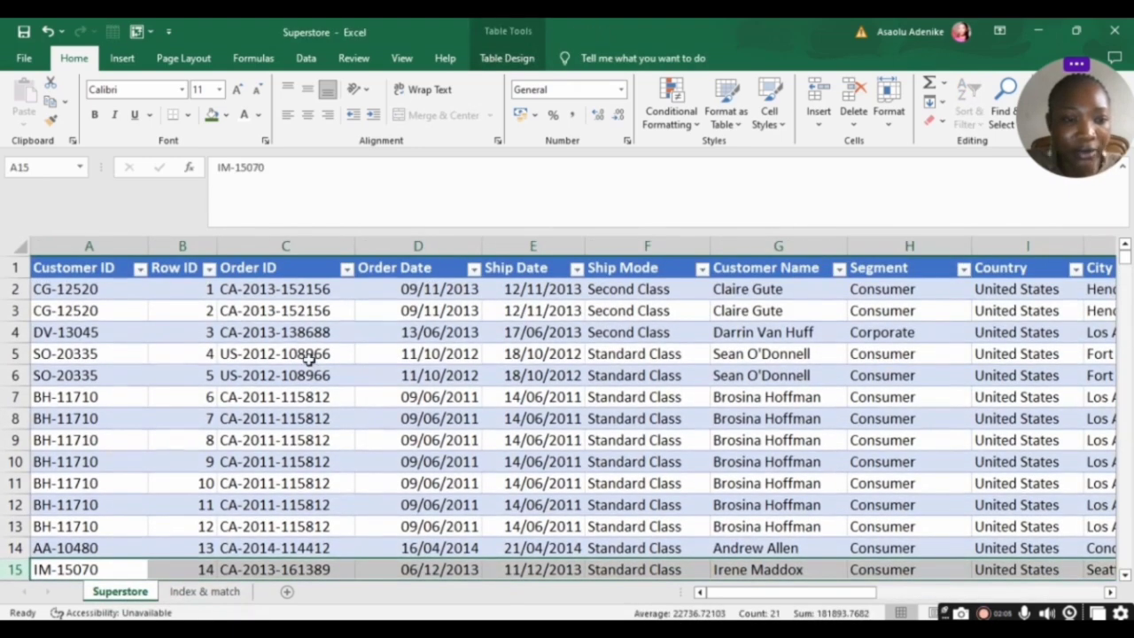
left_click(82, 293)
left_click(15, 289)
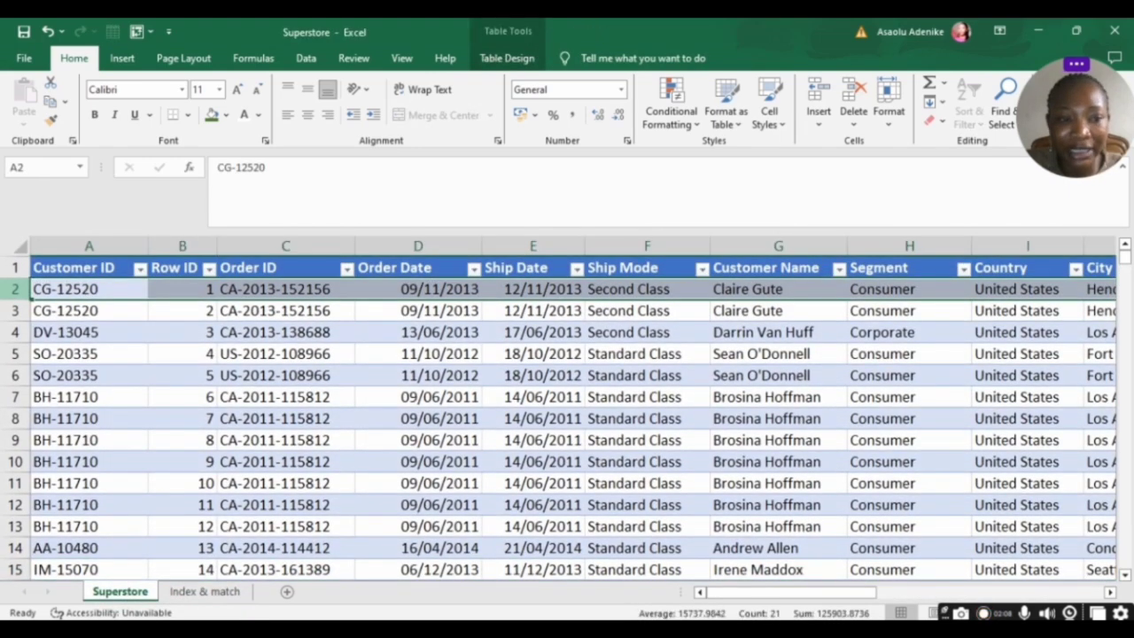
- Start a MATCH formula in D5 of the Index & match sheet, with B5 as the lookup value
left_click(205, 591)
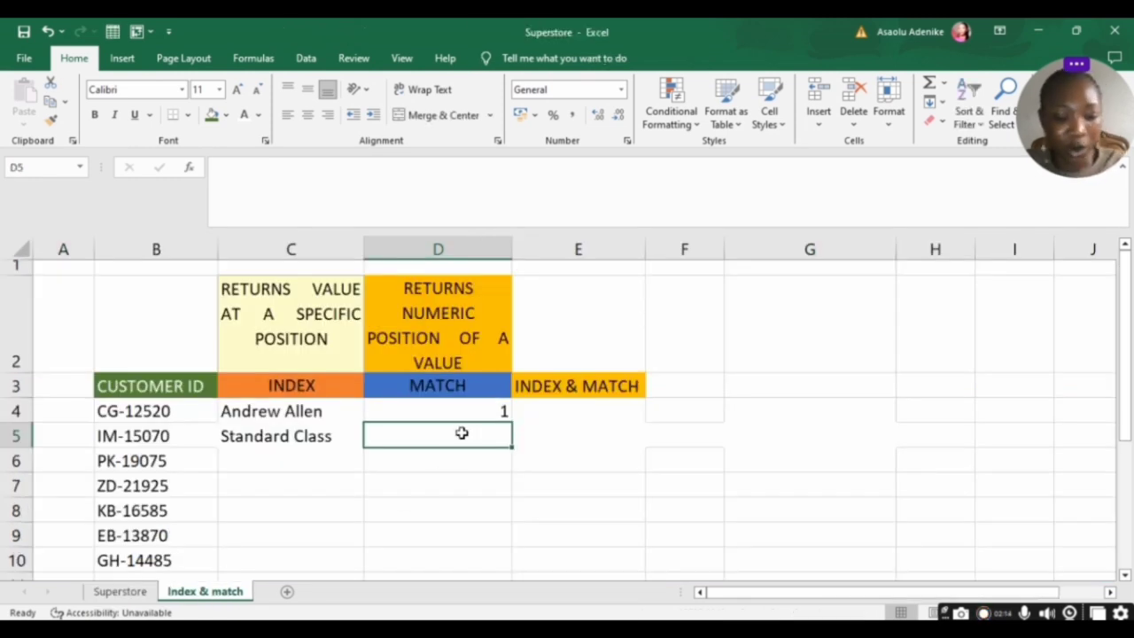
type("=mat")
type("v")
key("BackSpace")
type("c")
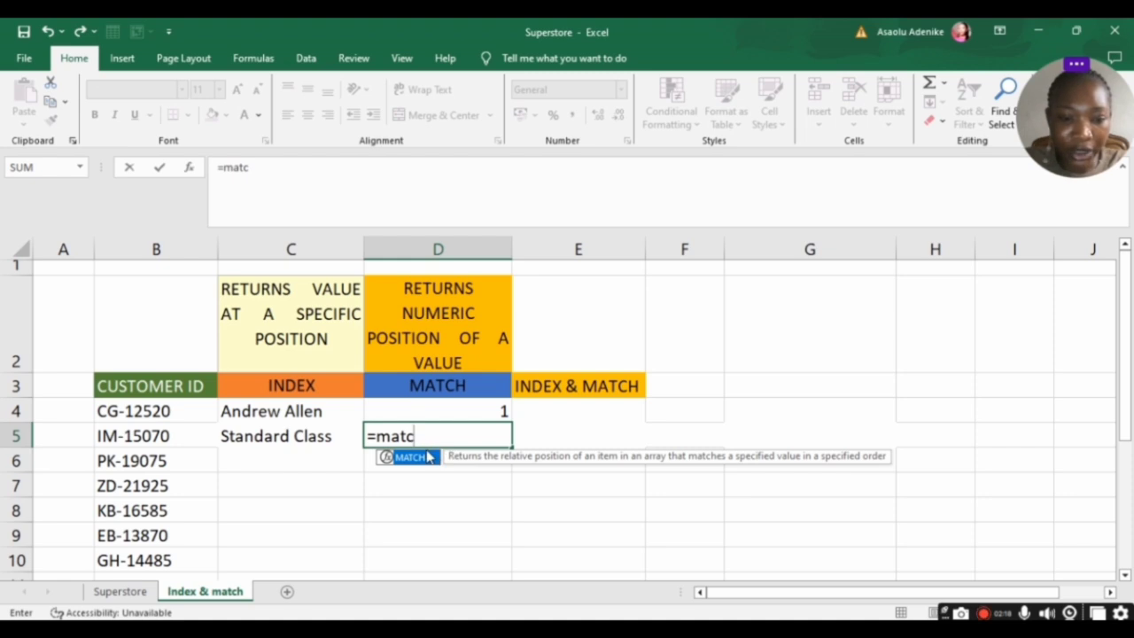
double_click(427, 457)
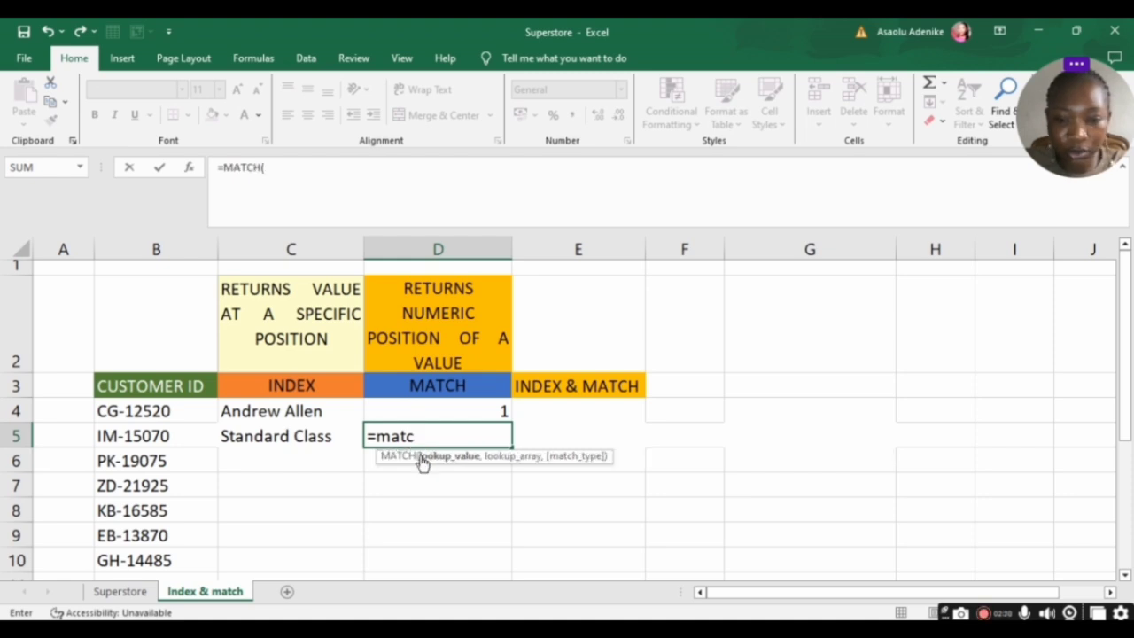
left_click(157, 435)
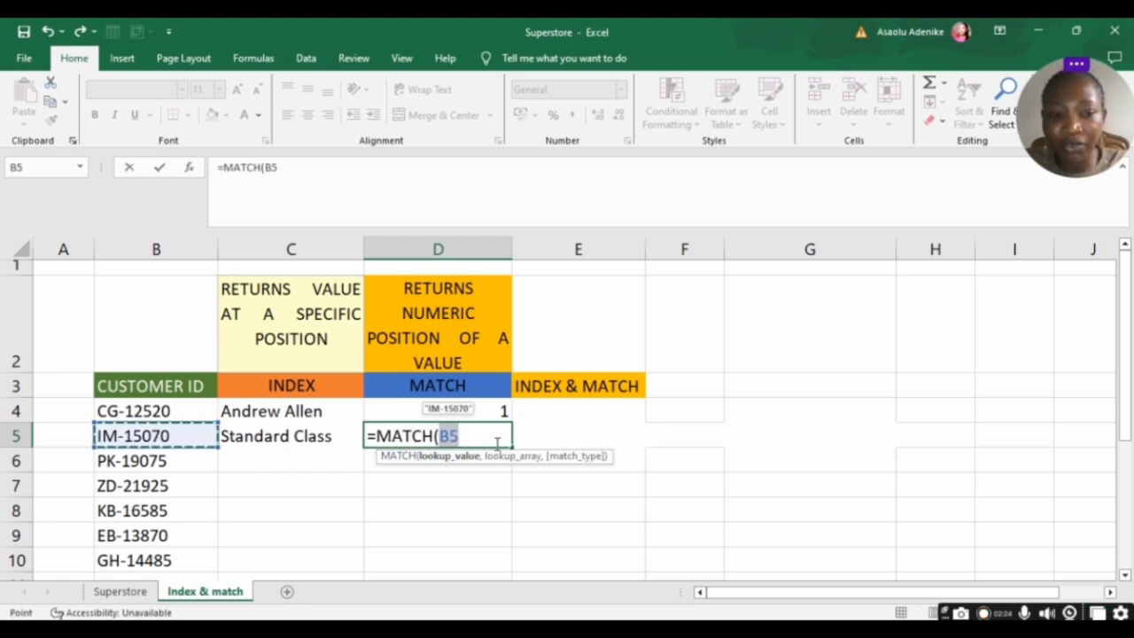
type(",")
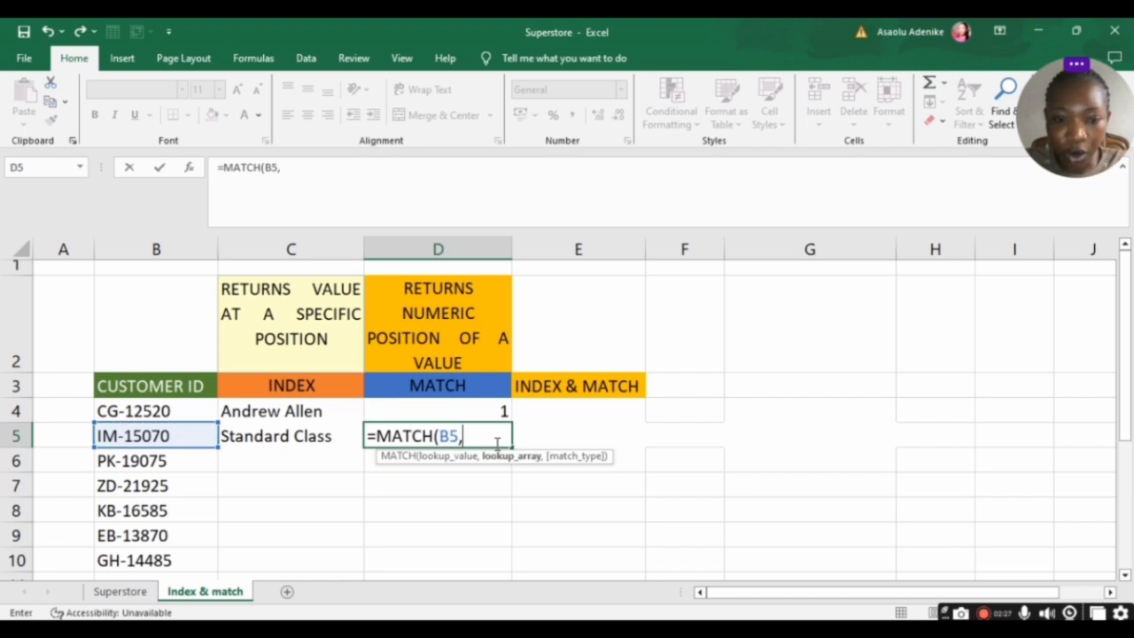
- Complete the D5 formula as =MATCH(B5,main[Customer ID],0), searching the Customer ID column for an exact match
type("main")
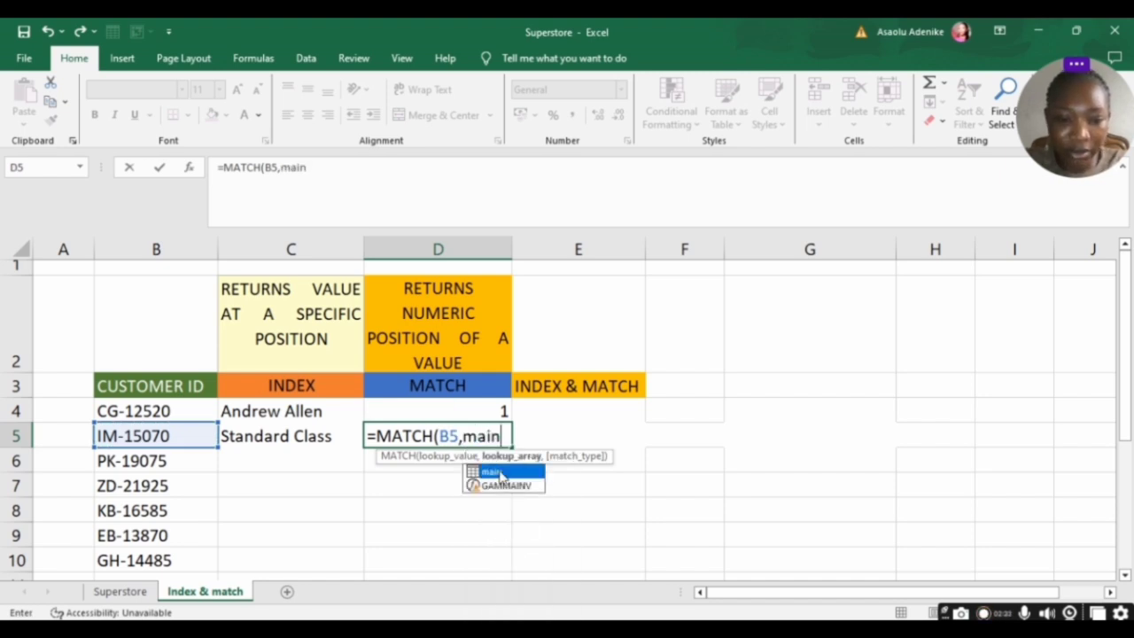
type(",")
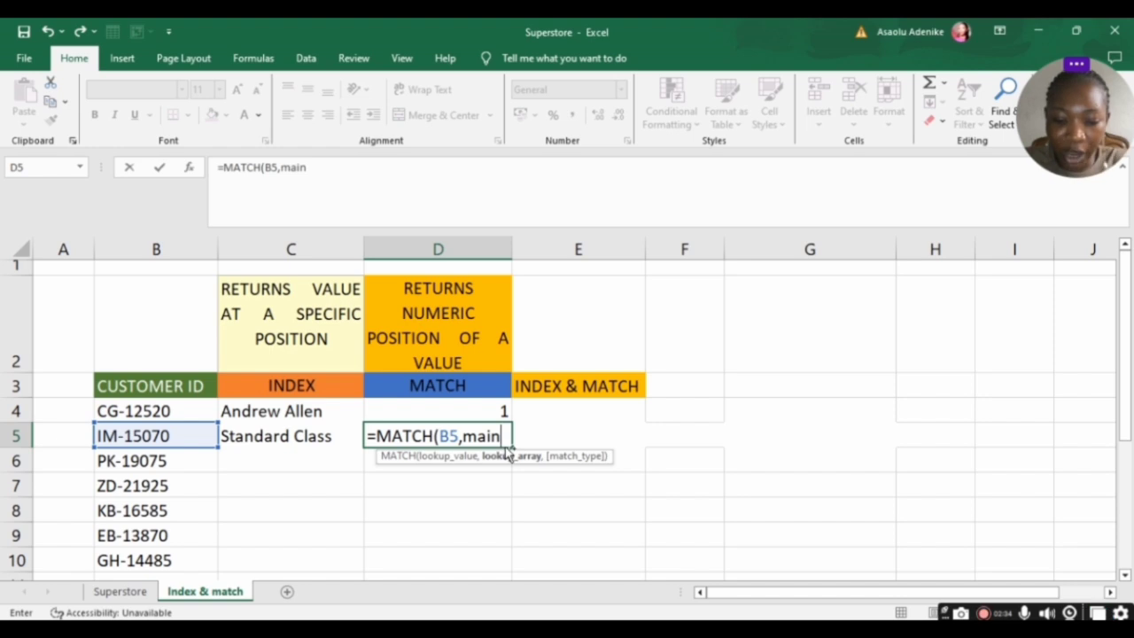
type("[")
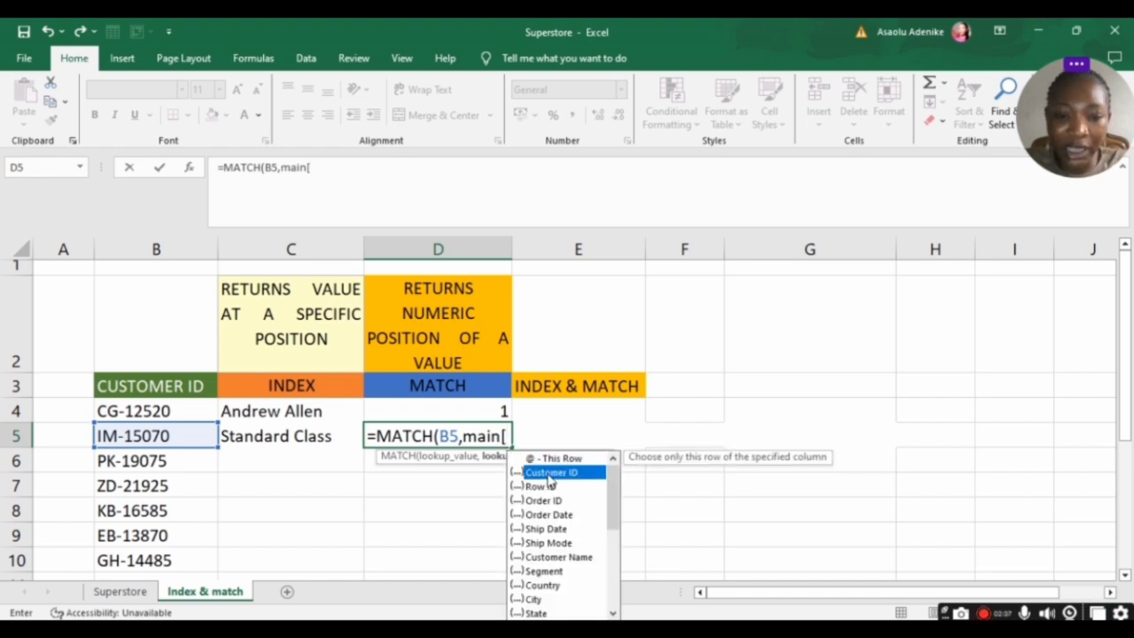
double_click(544, 472)
type("]")
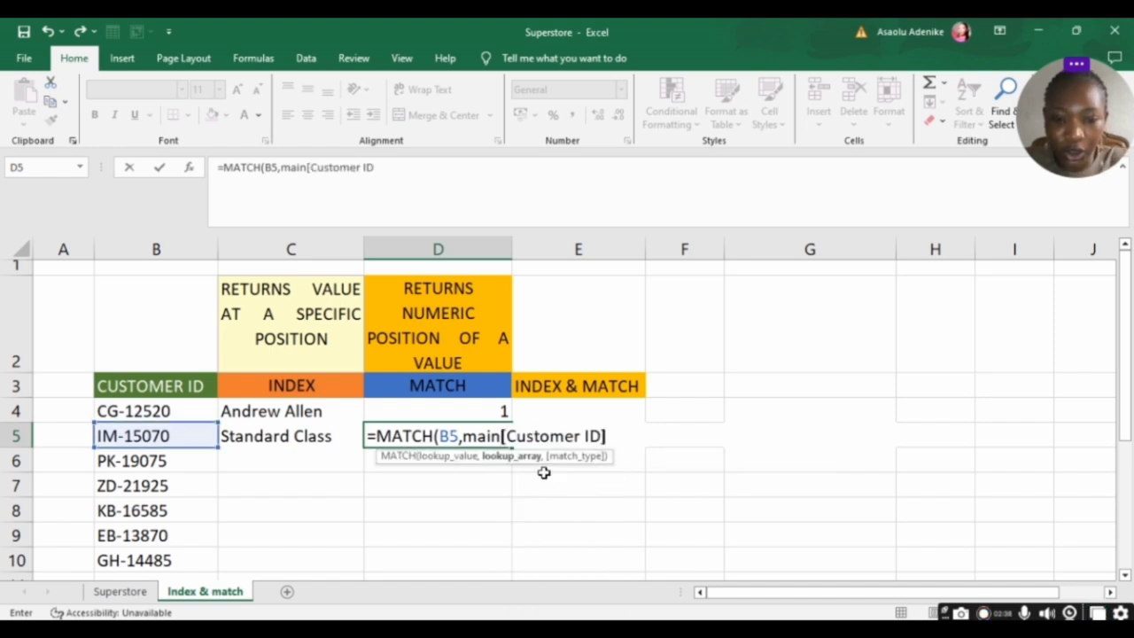
type(",0")
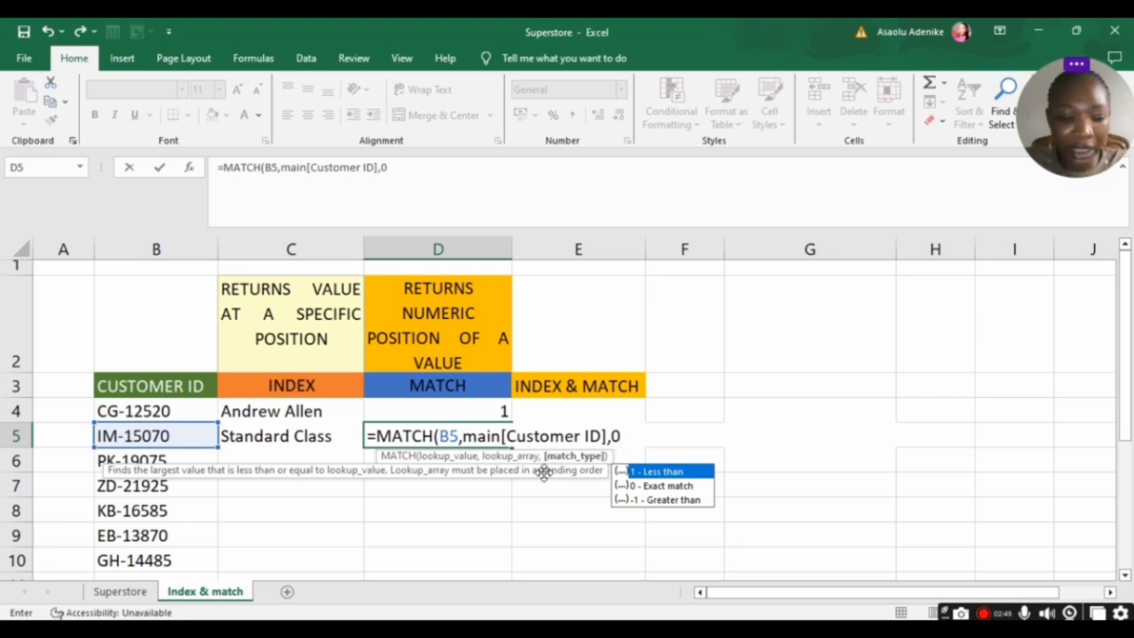
type(")")
key("Return")
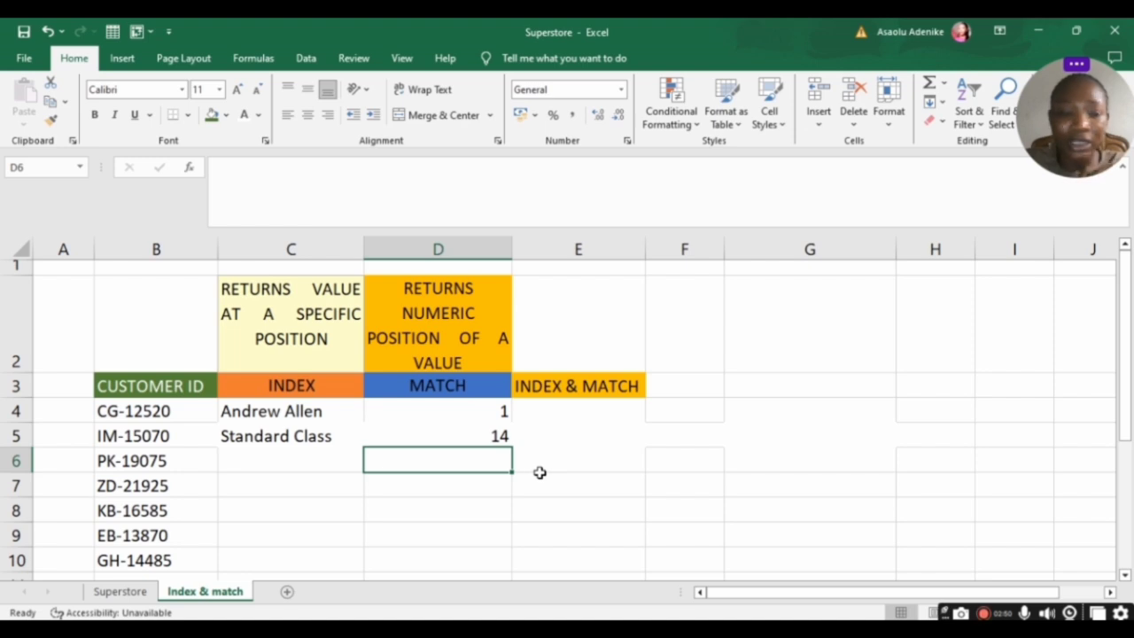
- Examine row 15 of the Superstore sheet to check the D5 match position against its customer ID and row ID
left_click(137, 595)
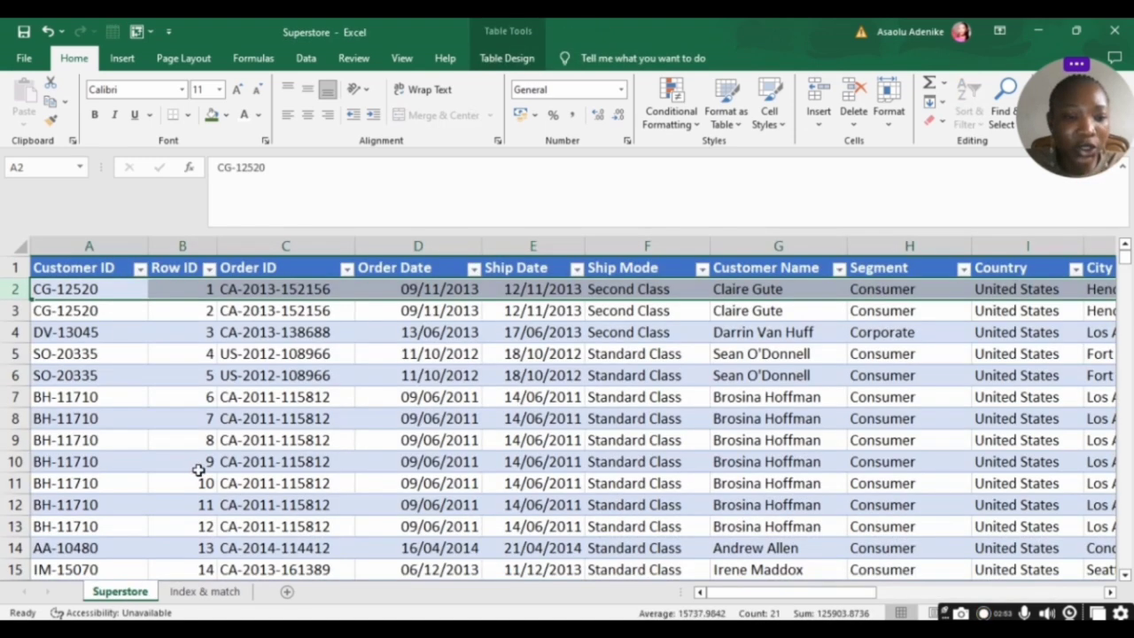
scroll(263, 417, "down", 3)
left_click(30, 354)
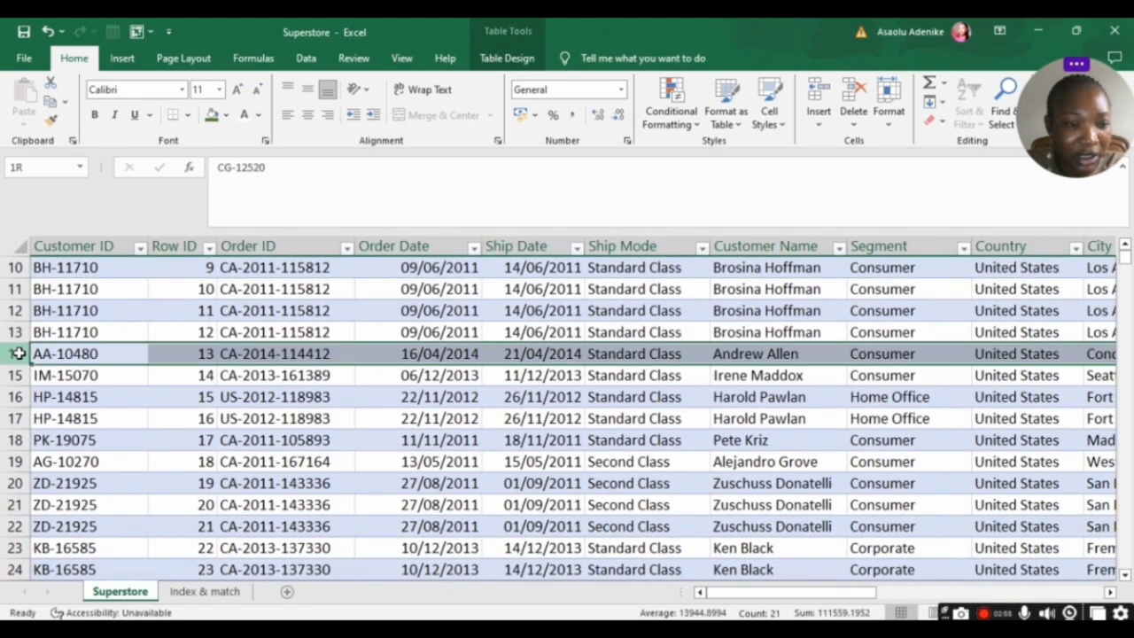
left_click(29, 376)
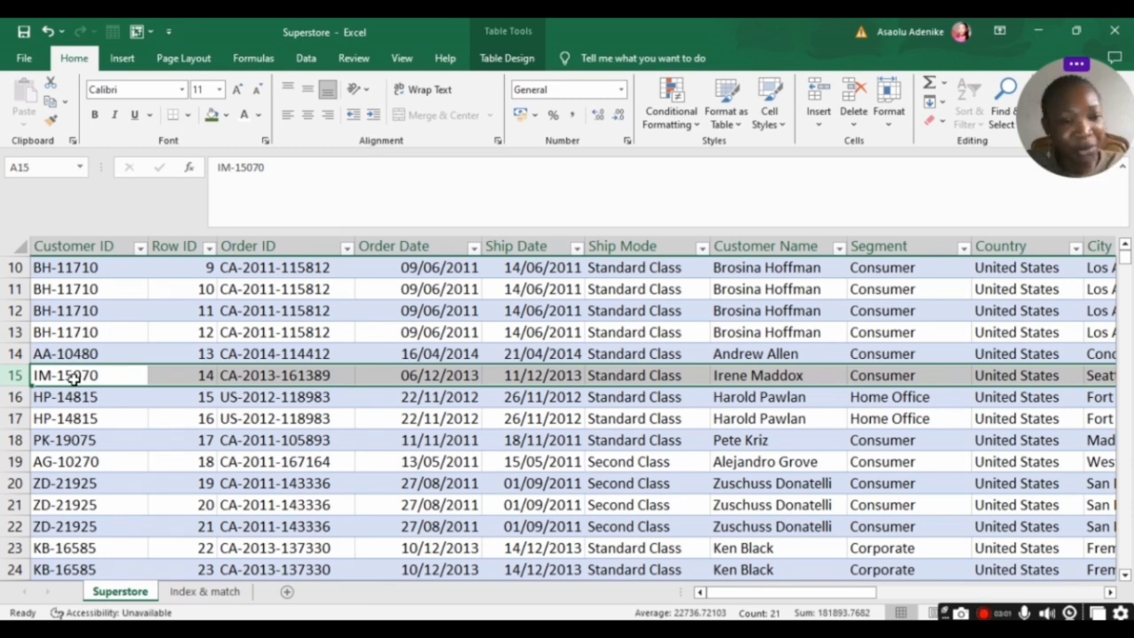
- Enter =MATCH(B6,main[Customer ID],0) in cell D6 of the Index & match sheet
left_click(196, 592)
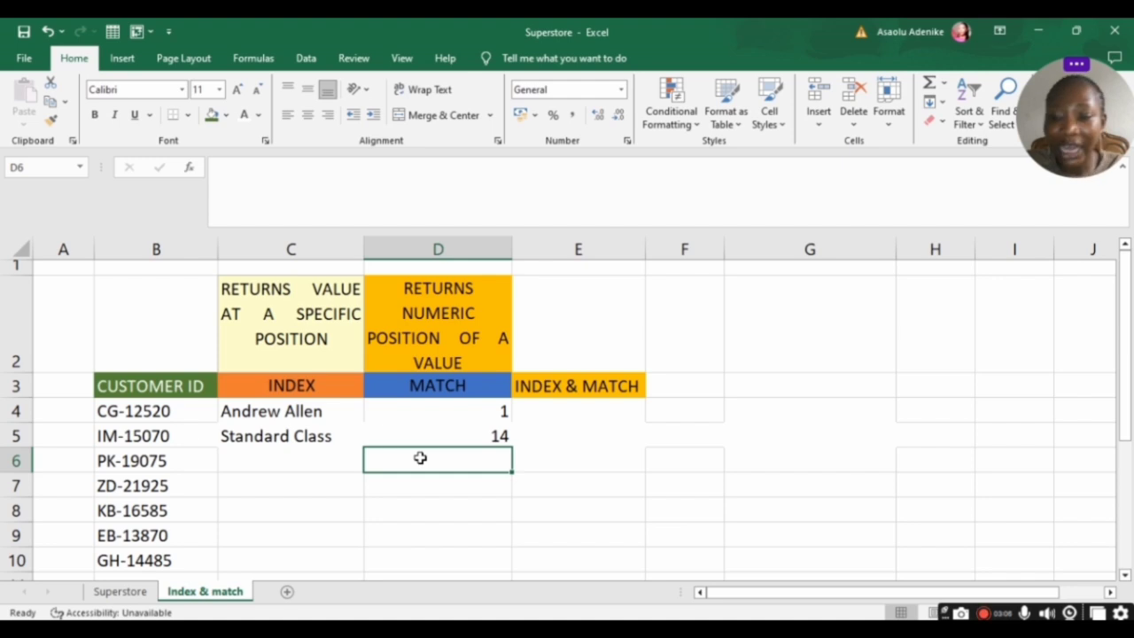
type("=match")
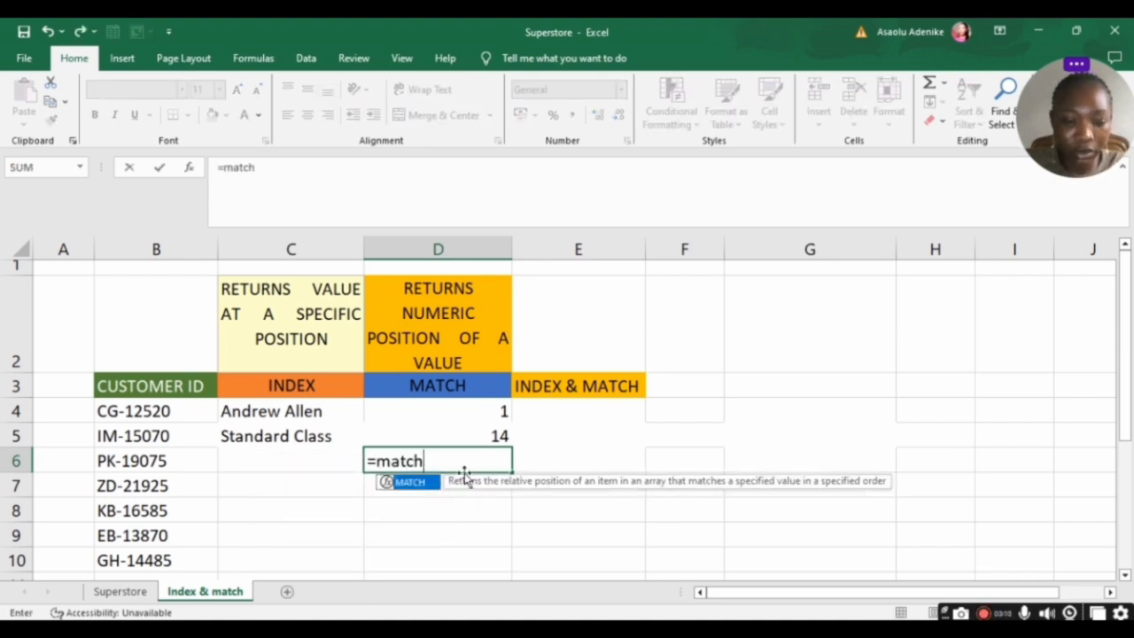
double_click(400, 483)
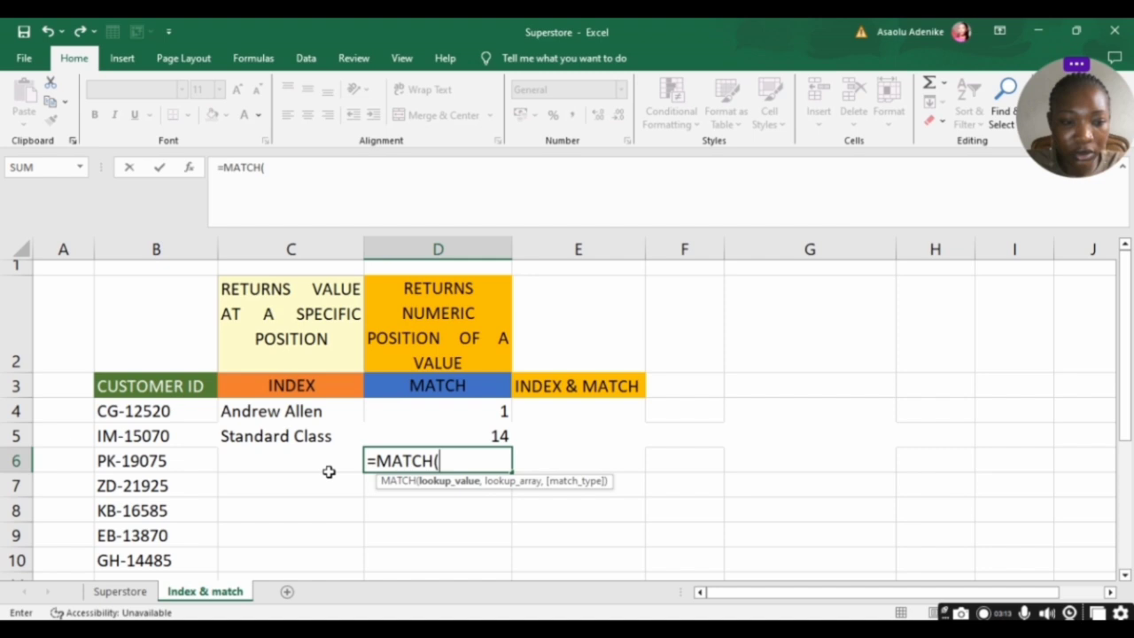
left_click(131, 460)
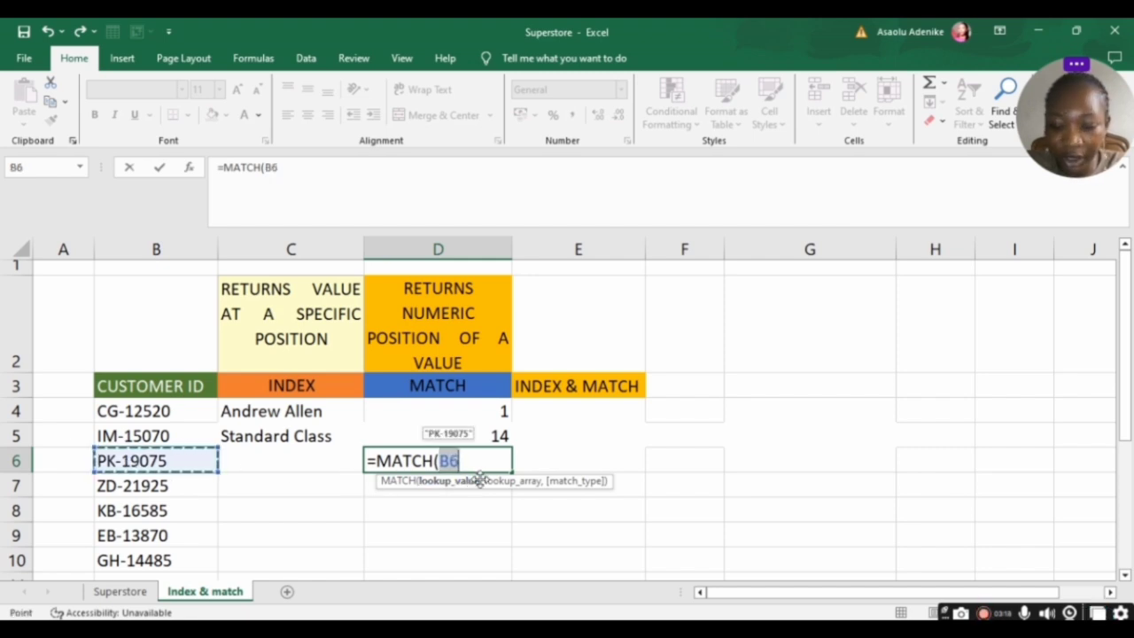
type(",main")
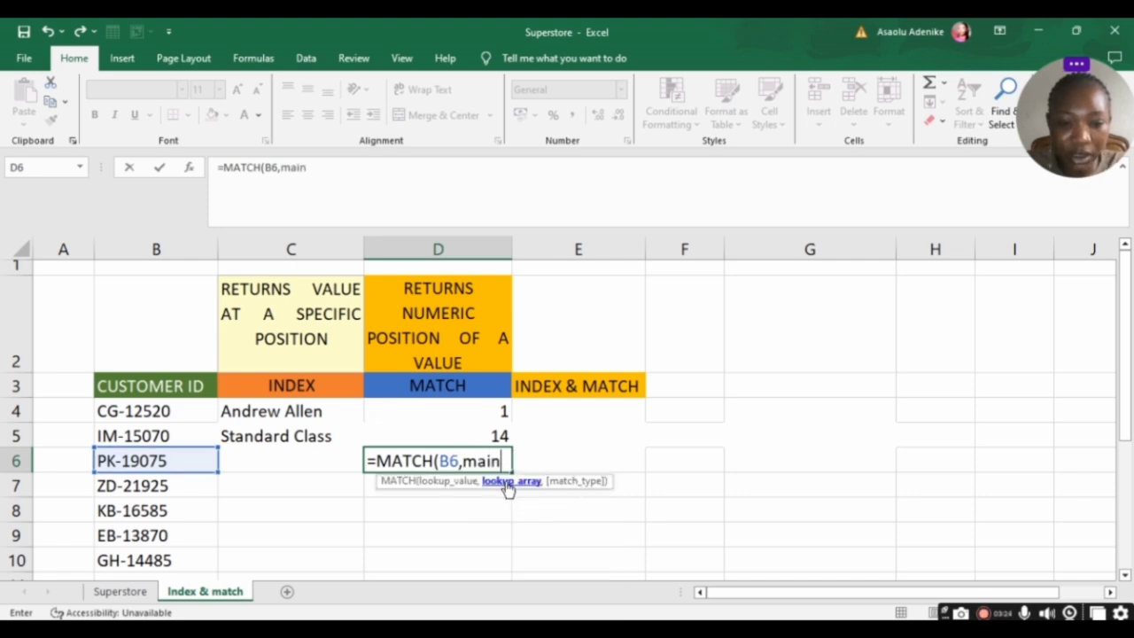
type("[")
double_click(565, 474)
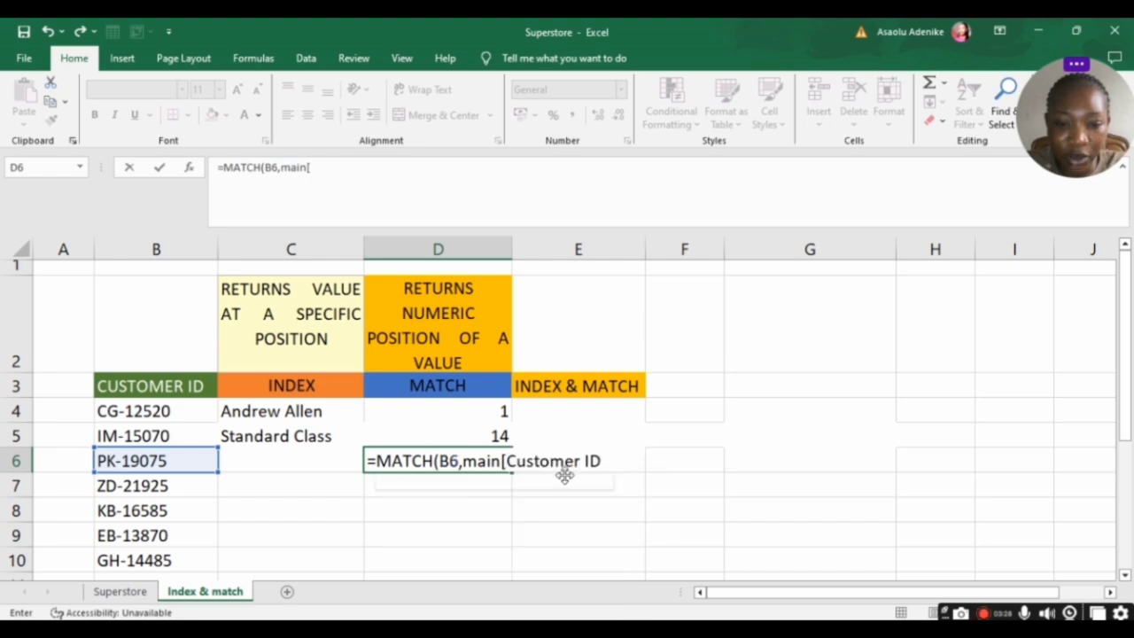
type("]")
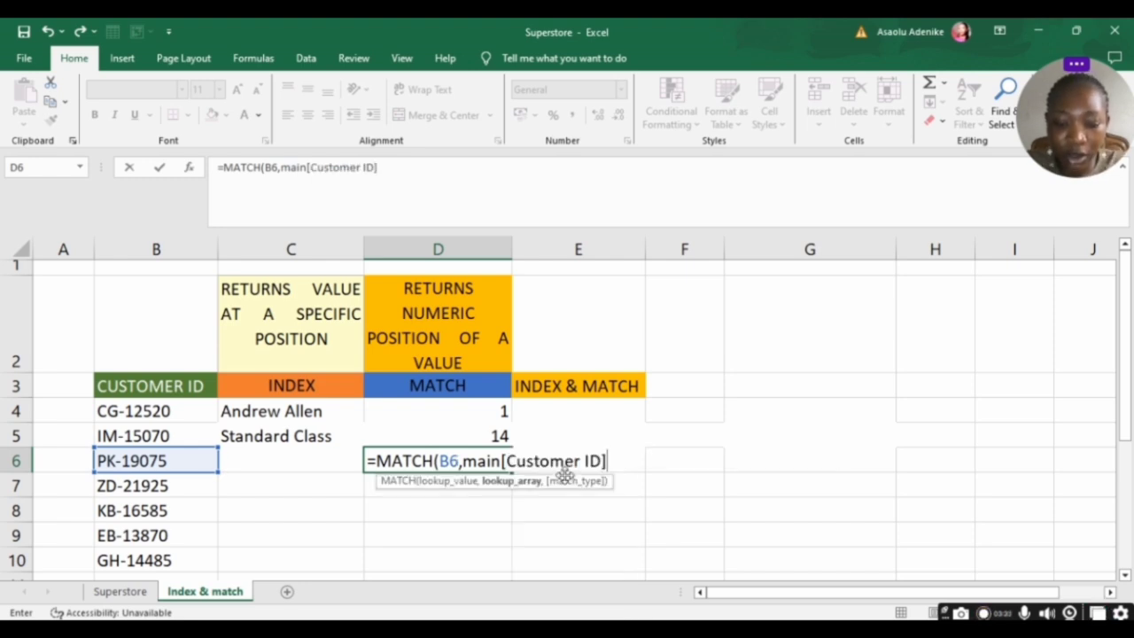
type(",0")
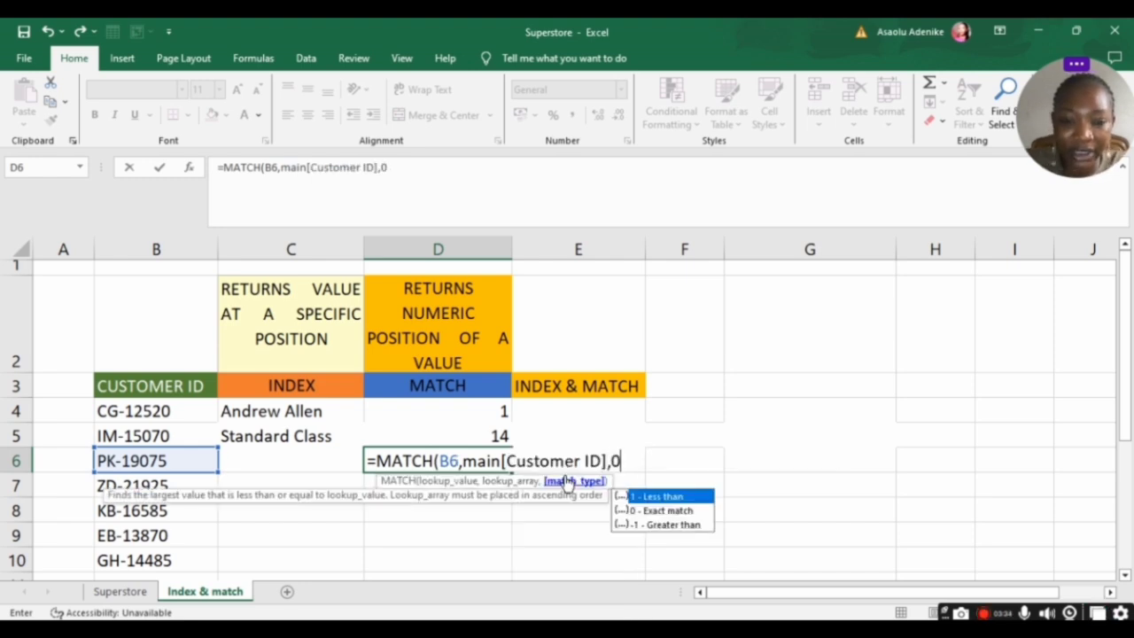
type(")")
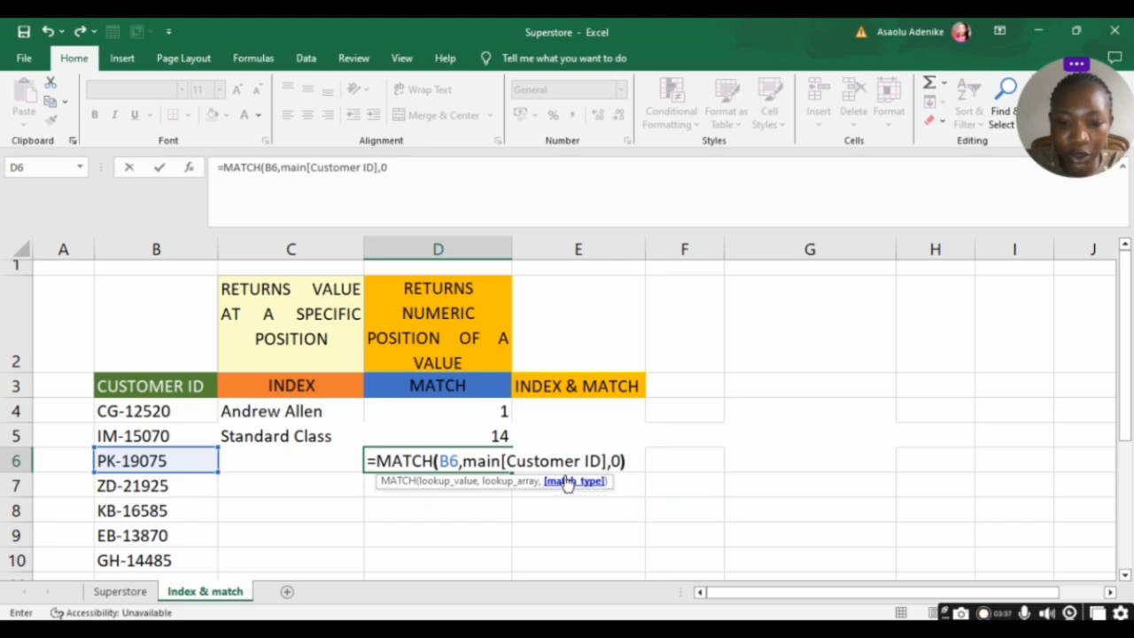
key("Return")
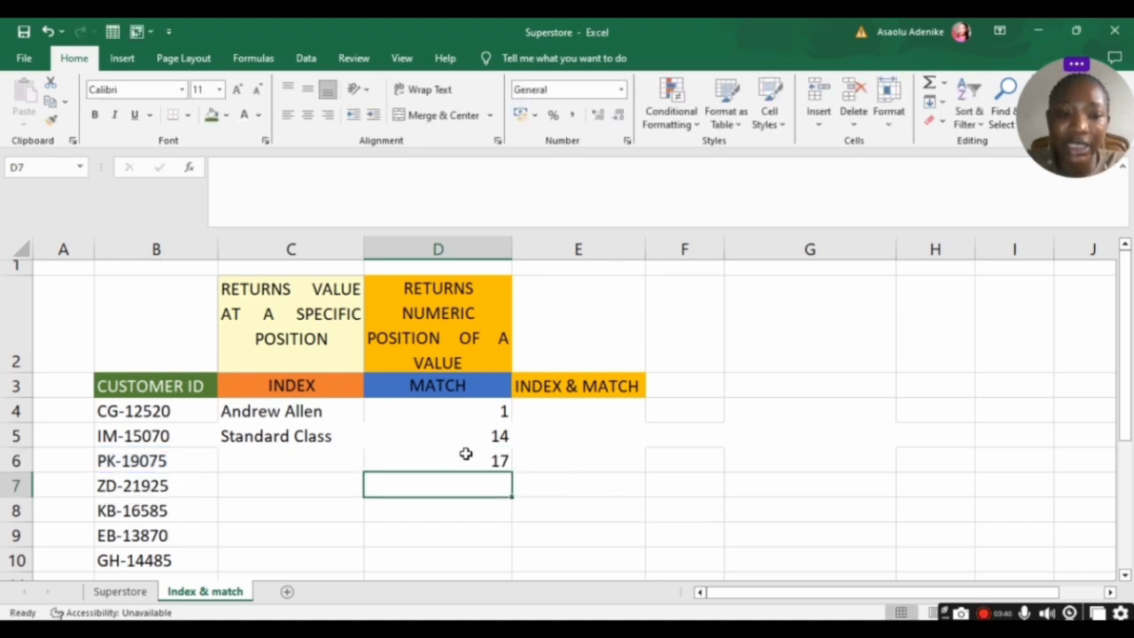
- Check the D6 match position against the customer ID and row ID in row 18 of the Superstore sheet, and return to the formula sheet
left_click(122, 592)
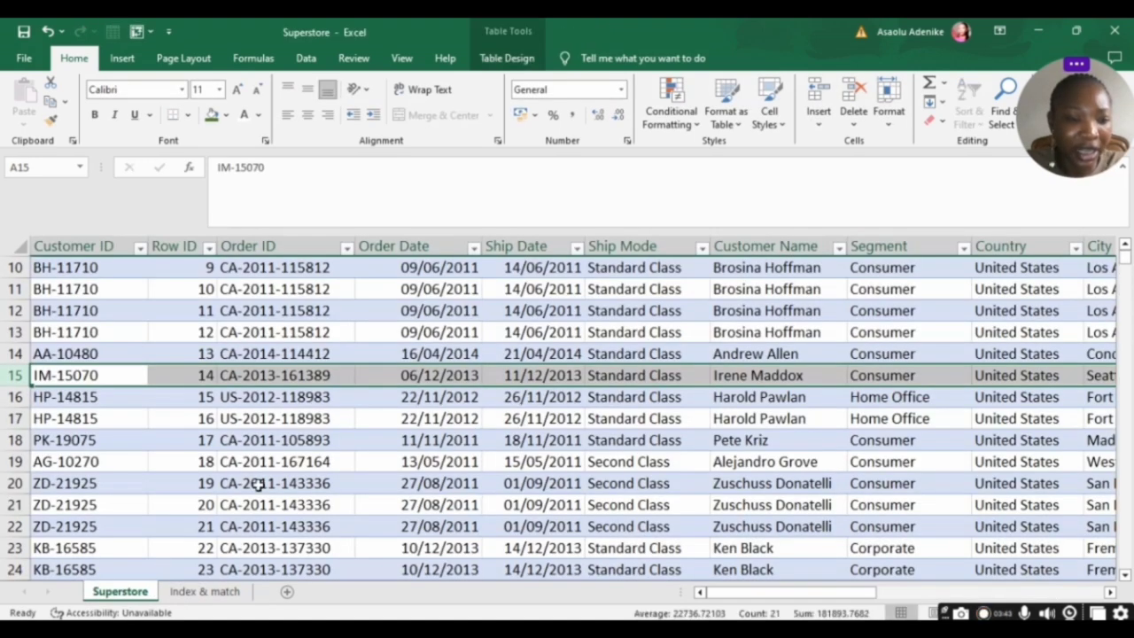
left_click(15, 441)
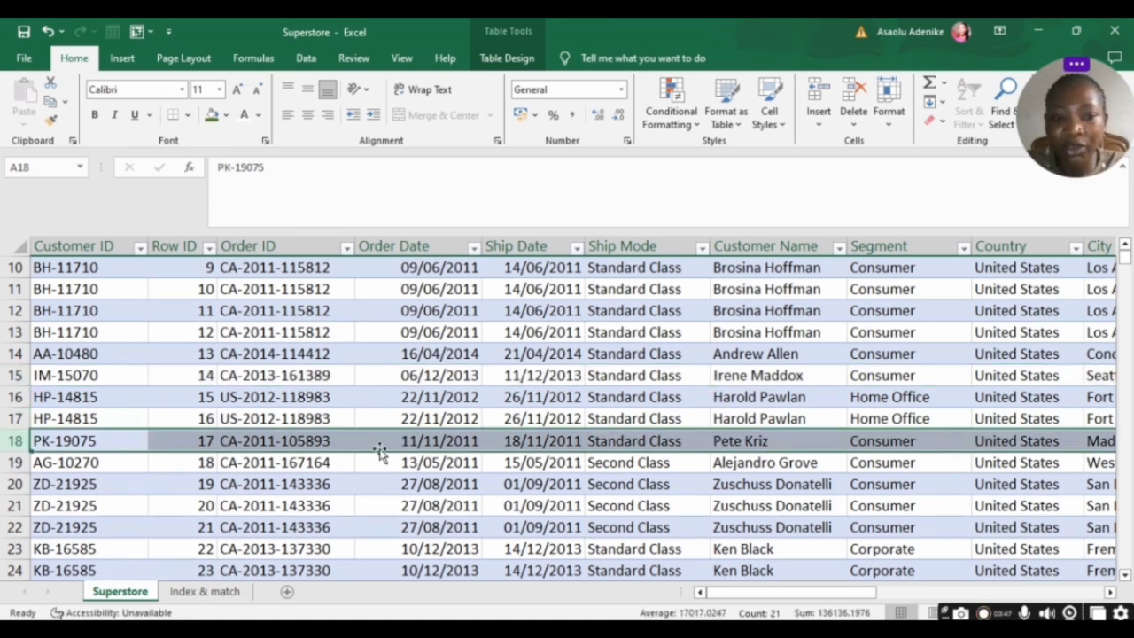
scroll(376, 448, "up", 3)
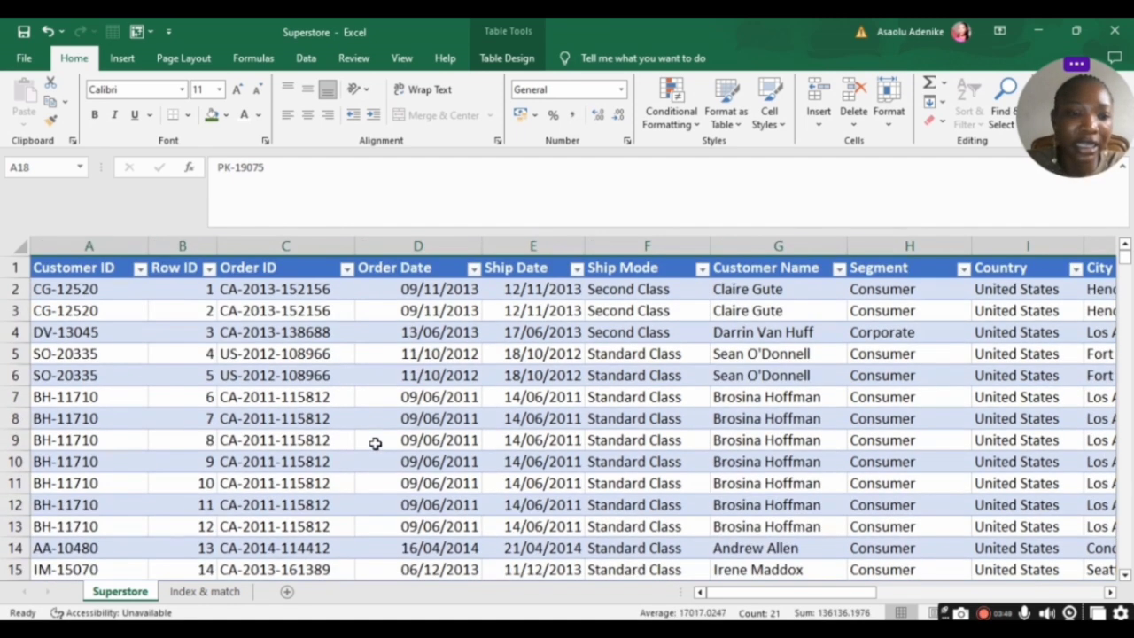
left_click(204, 592)
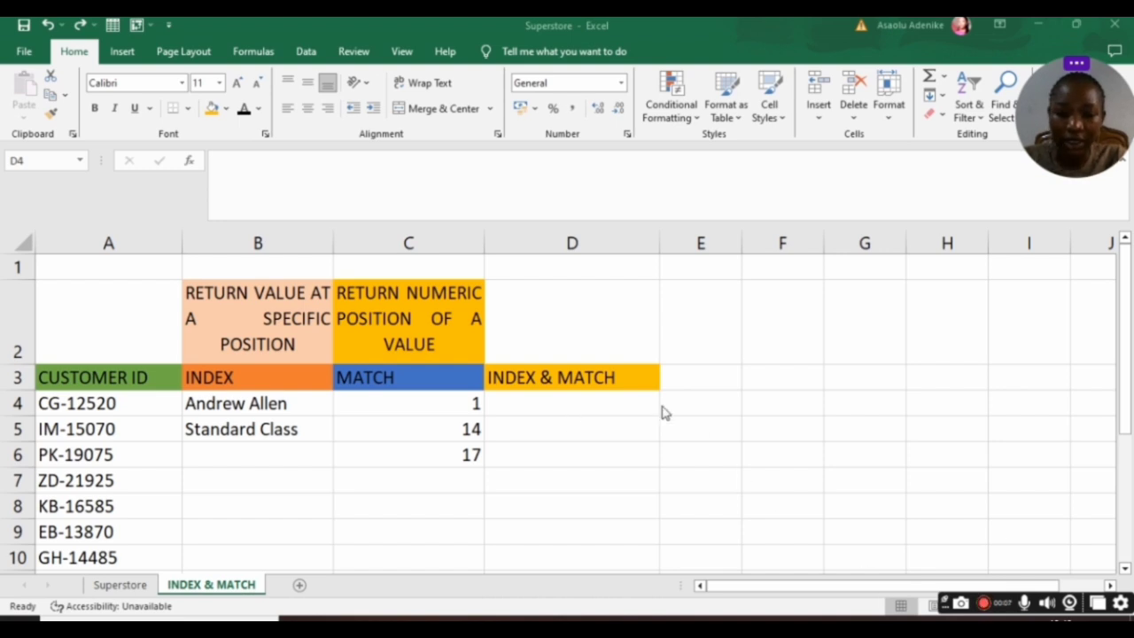
- Start an INDEX formula in D4 of the INDEX & MATCH sheet, with main[City] as the array
scroll(645, 373, "down", 1)
scroll(644, 372, "up", 1)
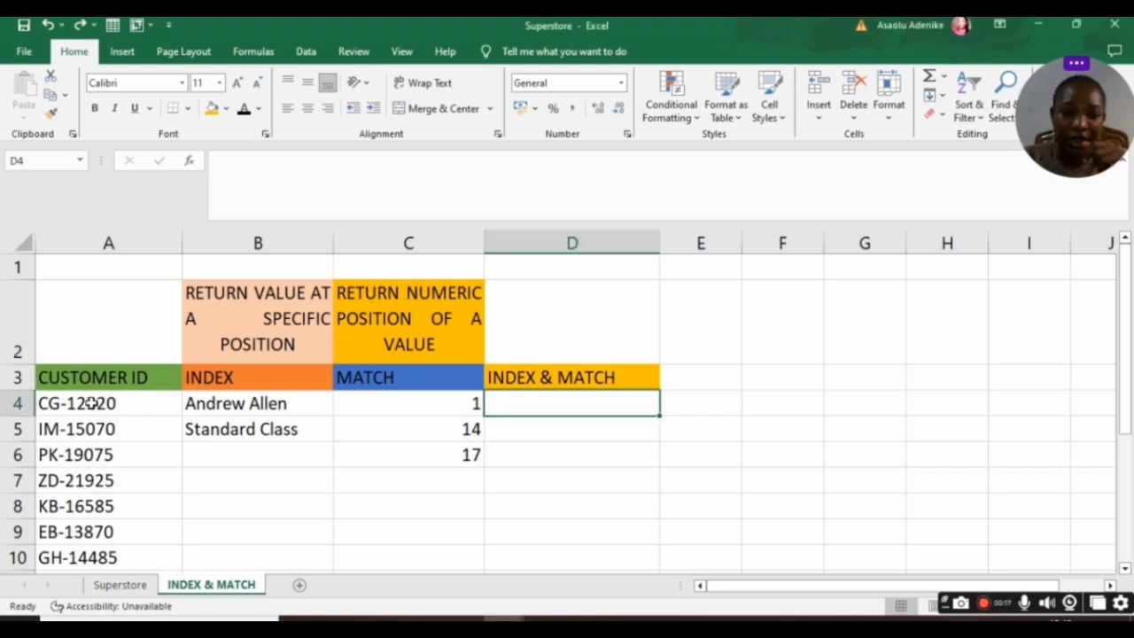
left_click(91, 405)
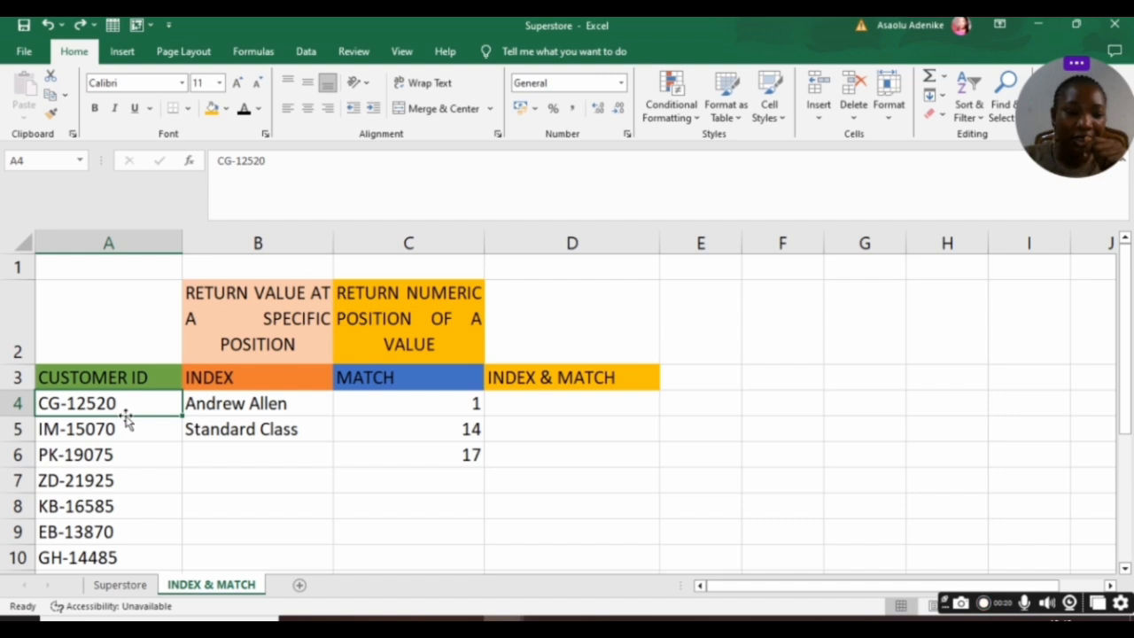
left_click(560, 412)
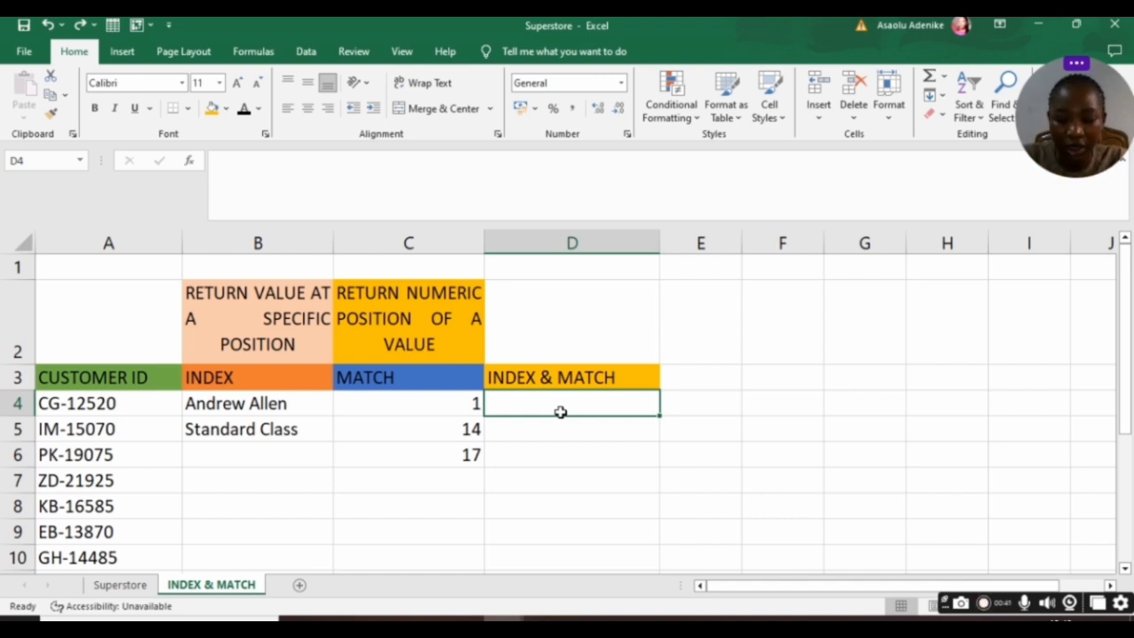
type("=index")
key("Tab")
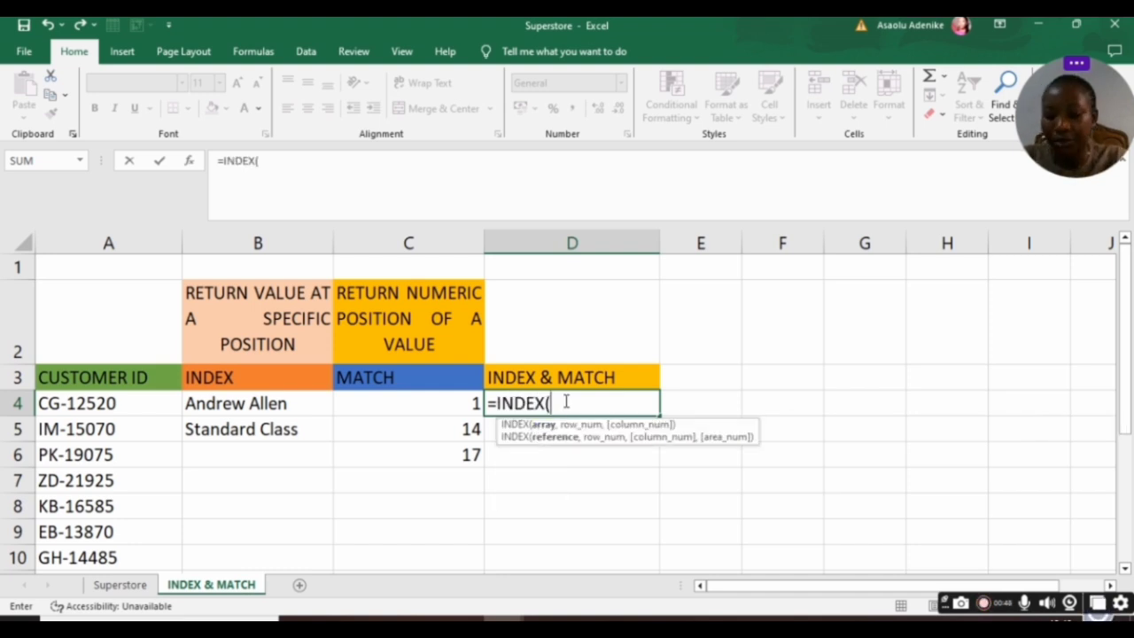
type("main")
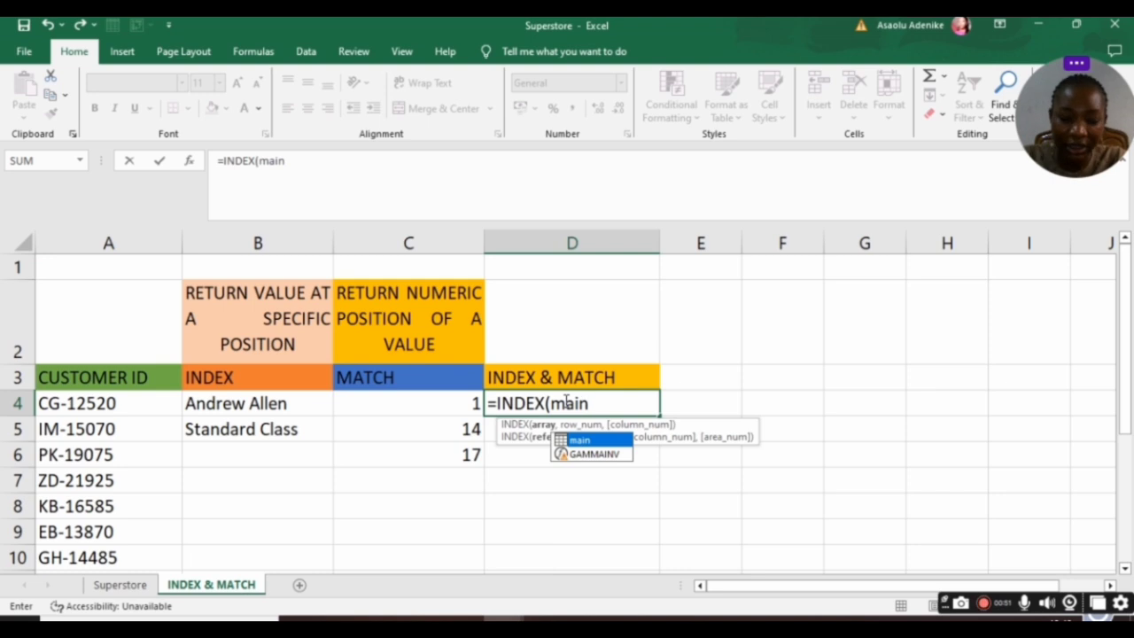
double_click(587, 442)
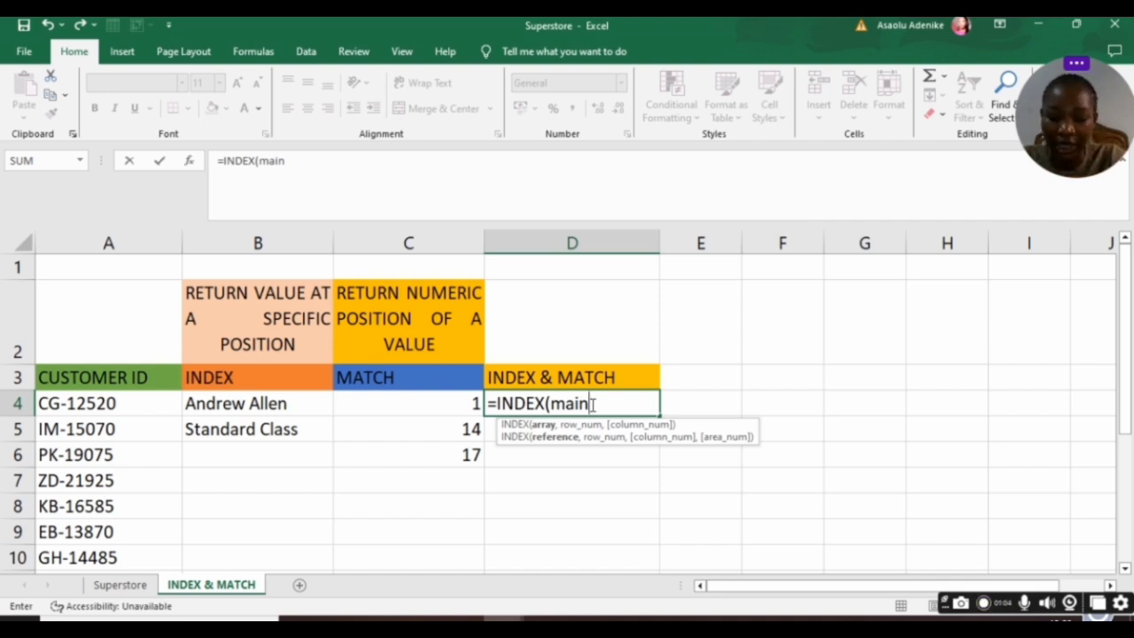
type("[")
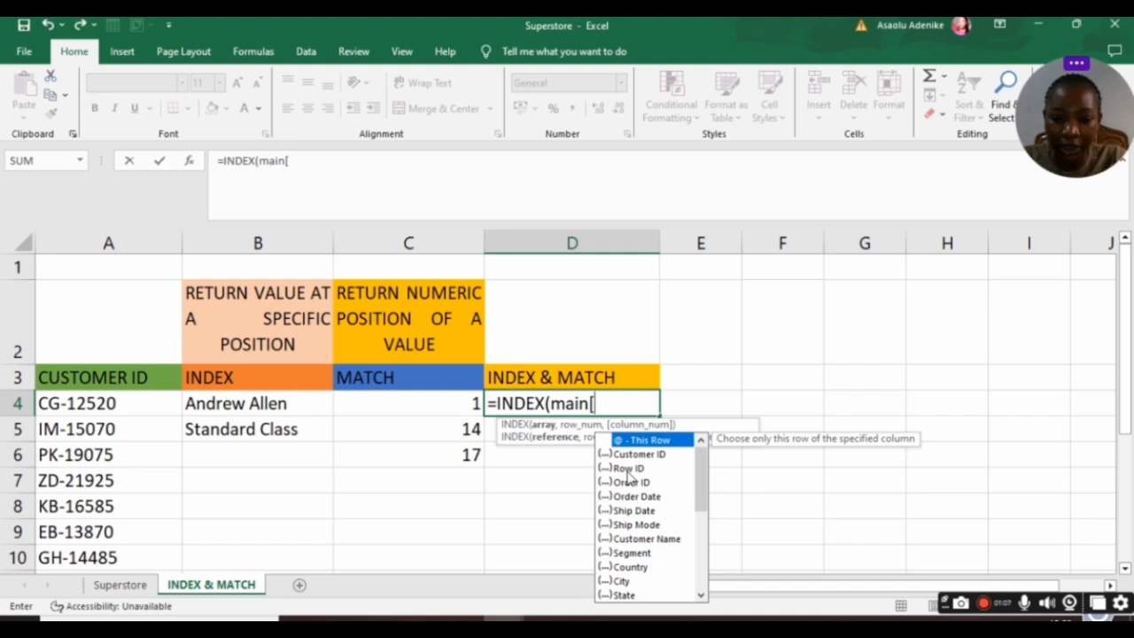
scroll(634, 569, "down", 1)
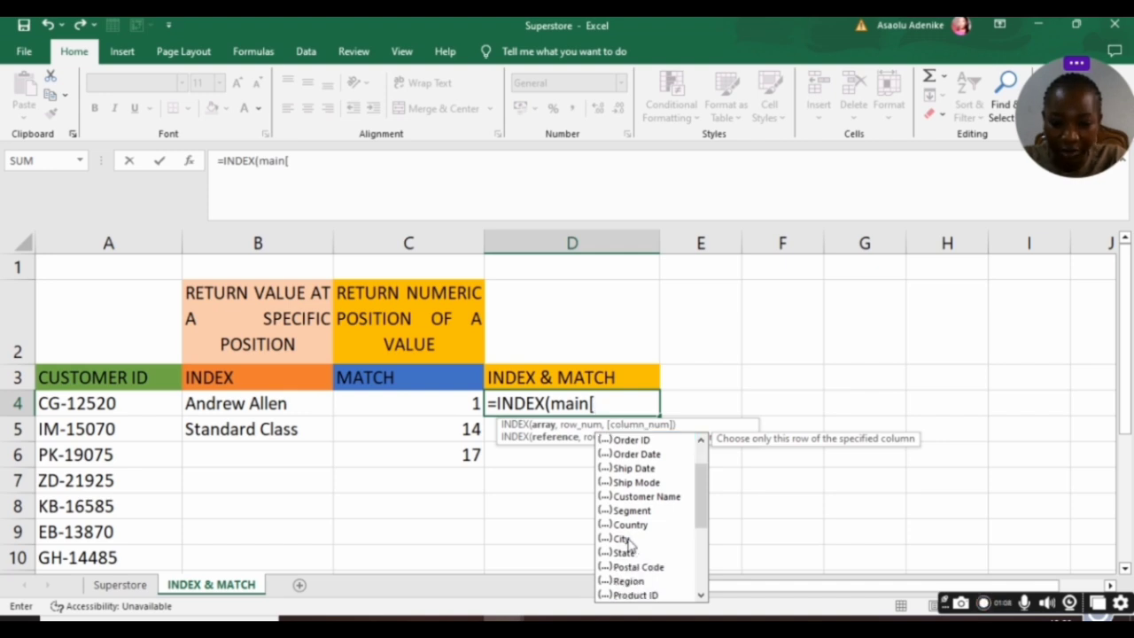
double_click(628, 537)
type("],")
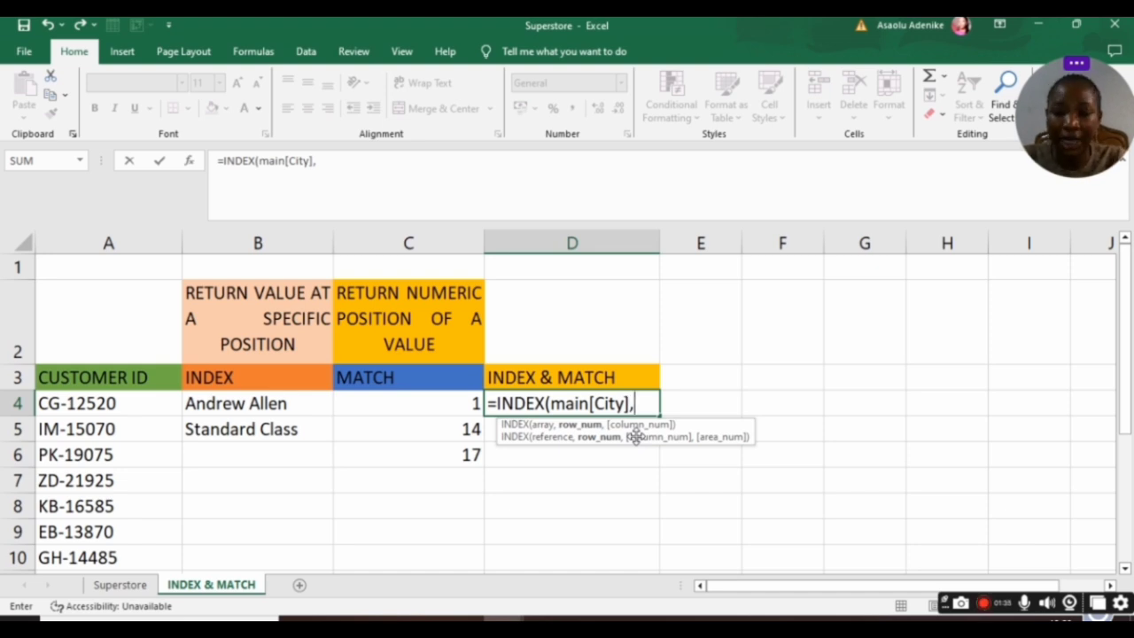
- Nest a MATCH function as the row number of the D4 formula, with A4 as its lookup value
type("mat")
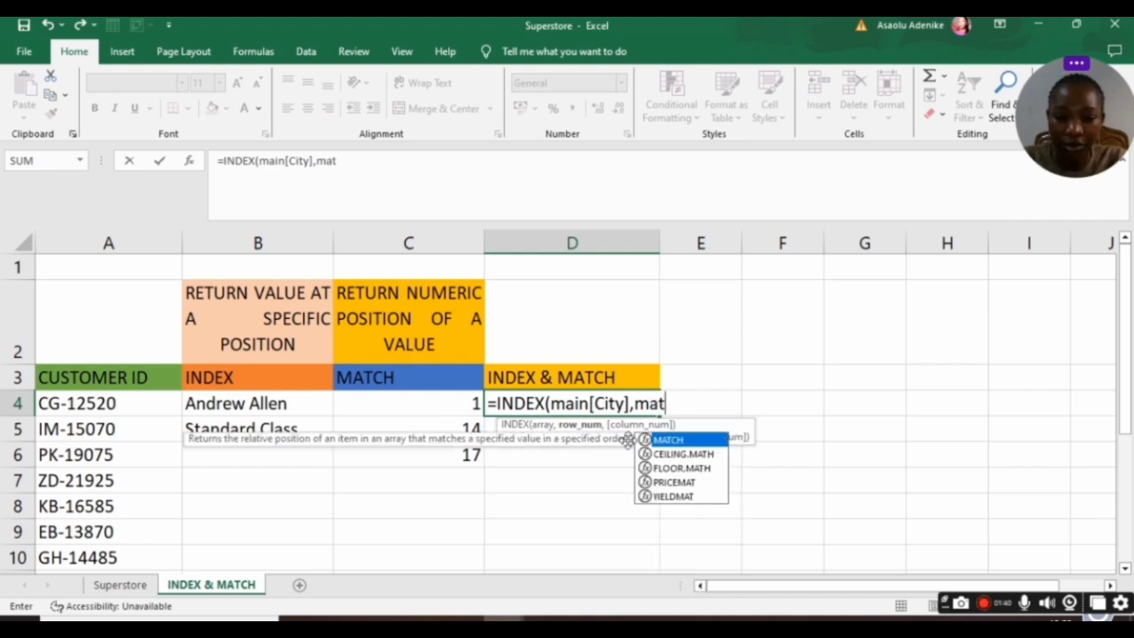
double_click(676, 442)
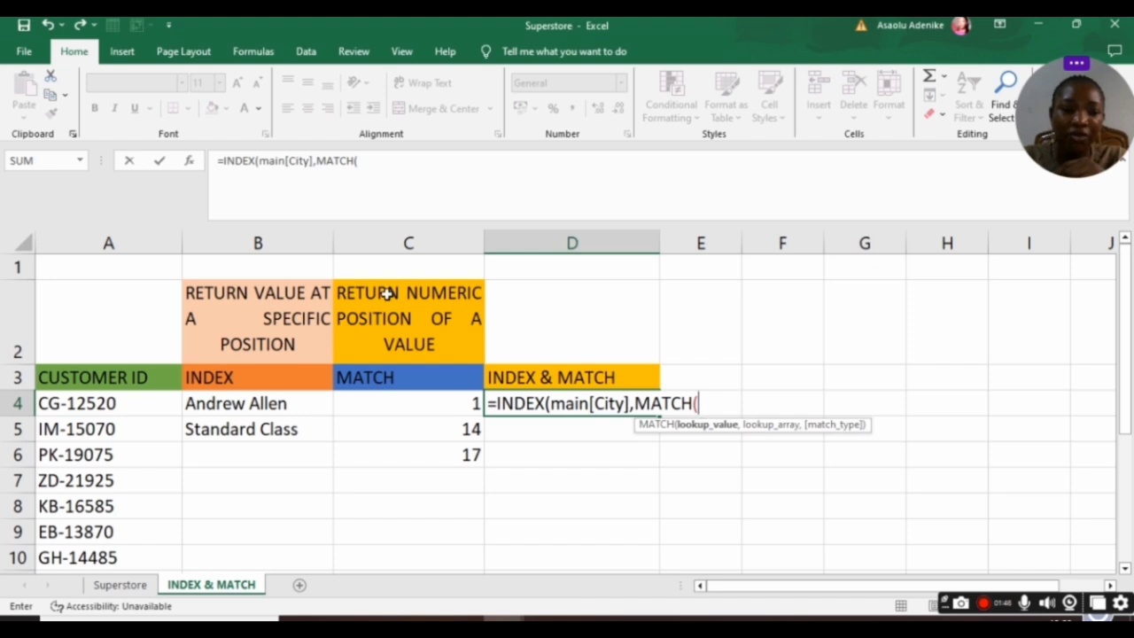
left_click(93, 406)
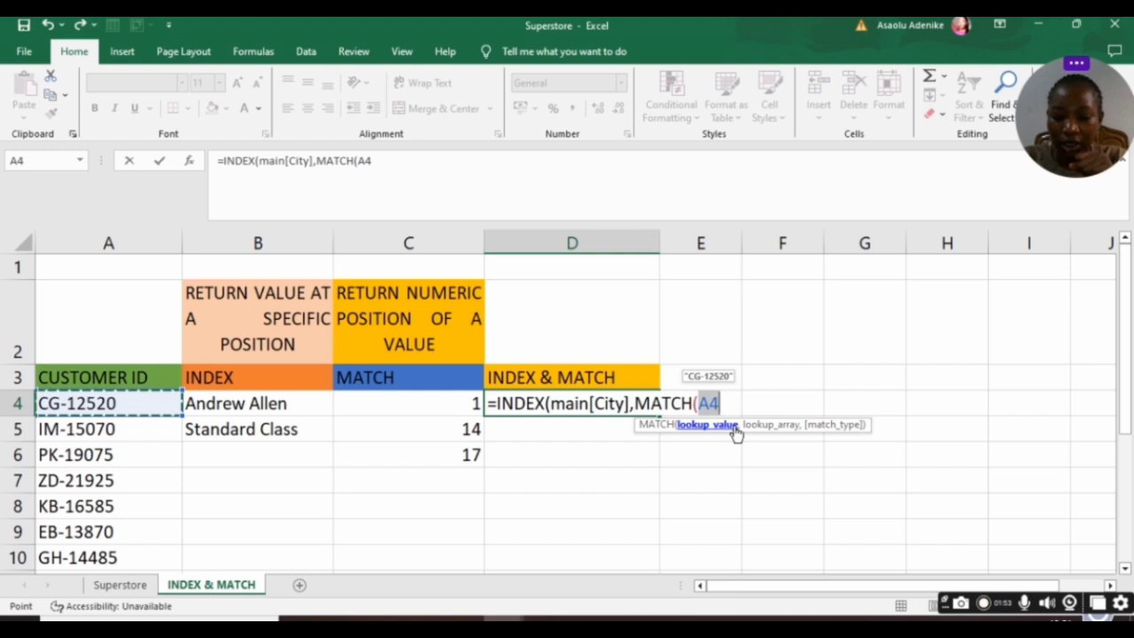
type(",")
- Complete the D4 formula as =INDEX(main[City],MATCH(A4,main[Customer ID],0)), matching the Customer ID column exactly
type("main")
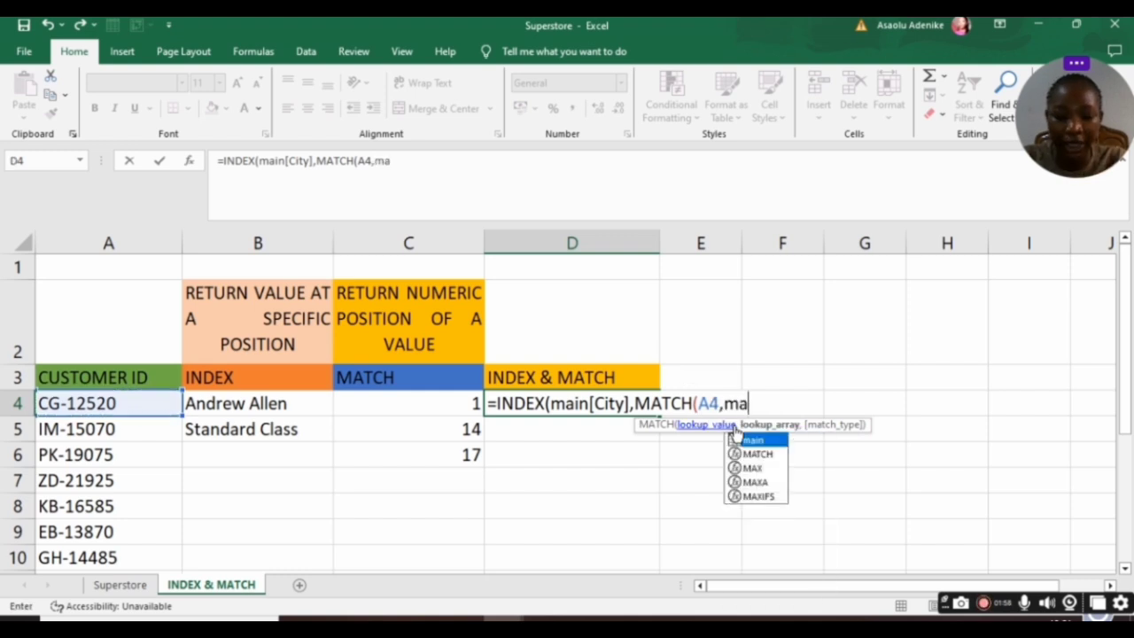
double_click(756, 441)
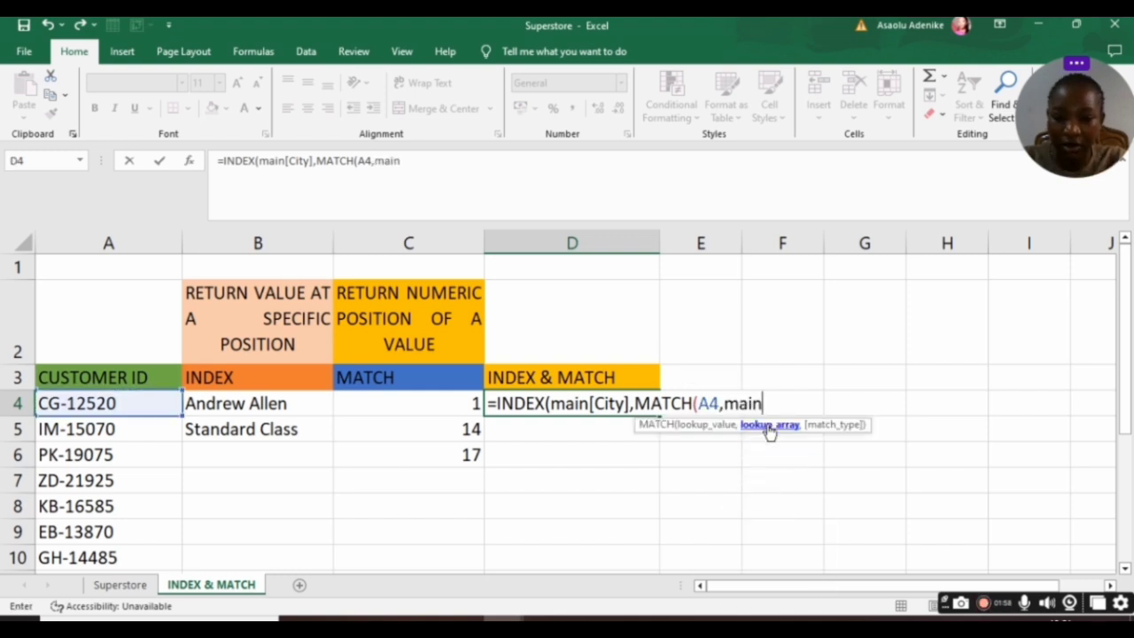
type("[")
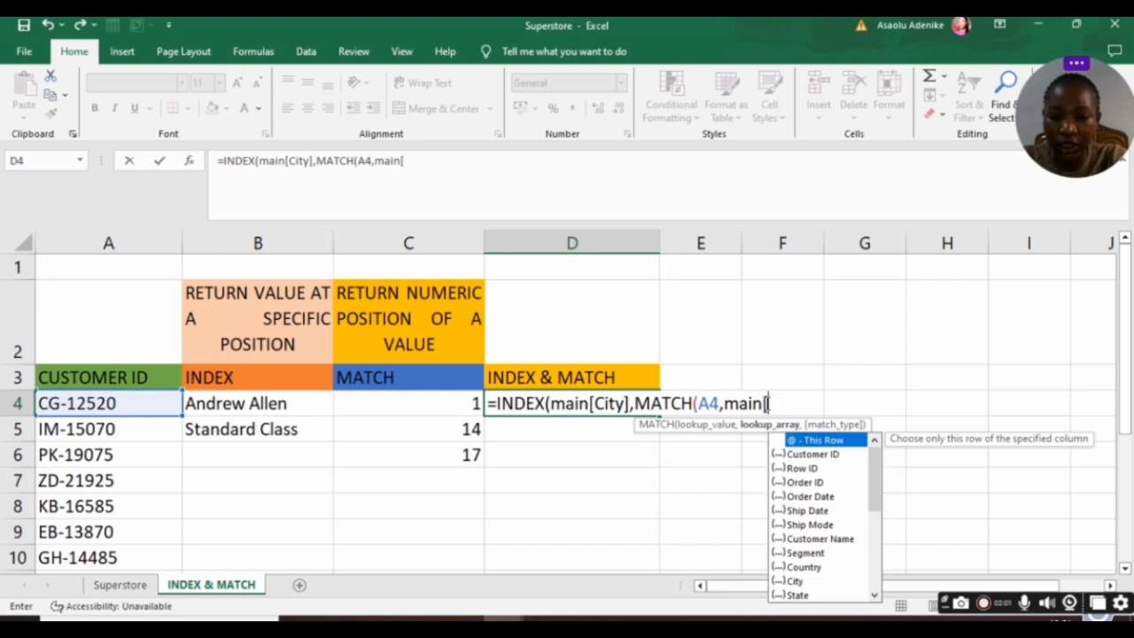
double_click(817, 455)
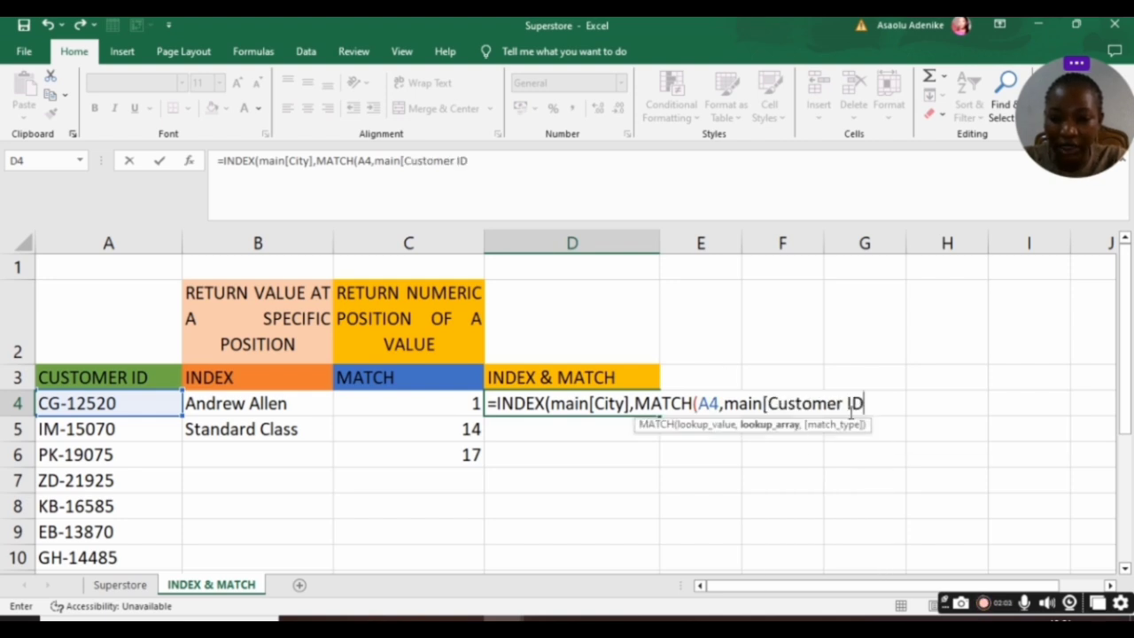
type("],")
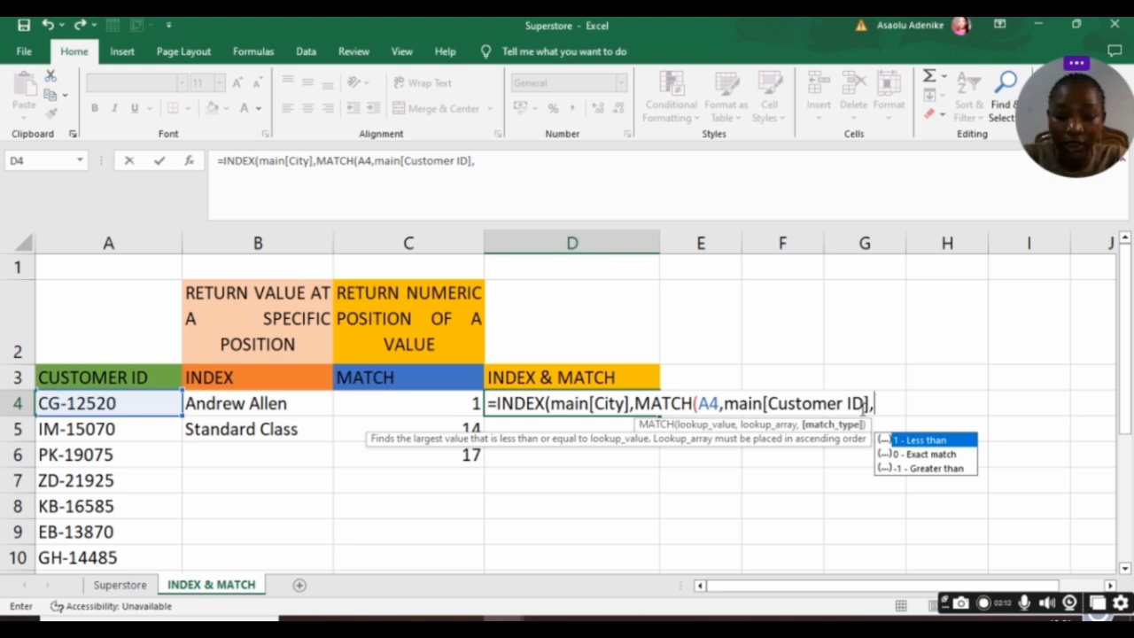
type("0")
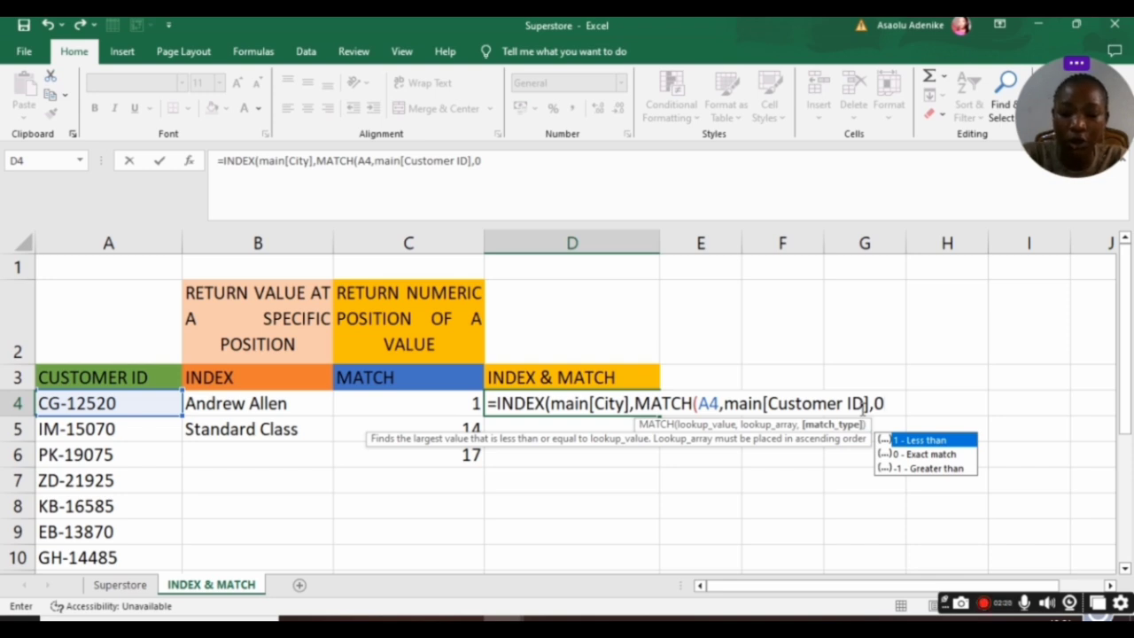
type(")")
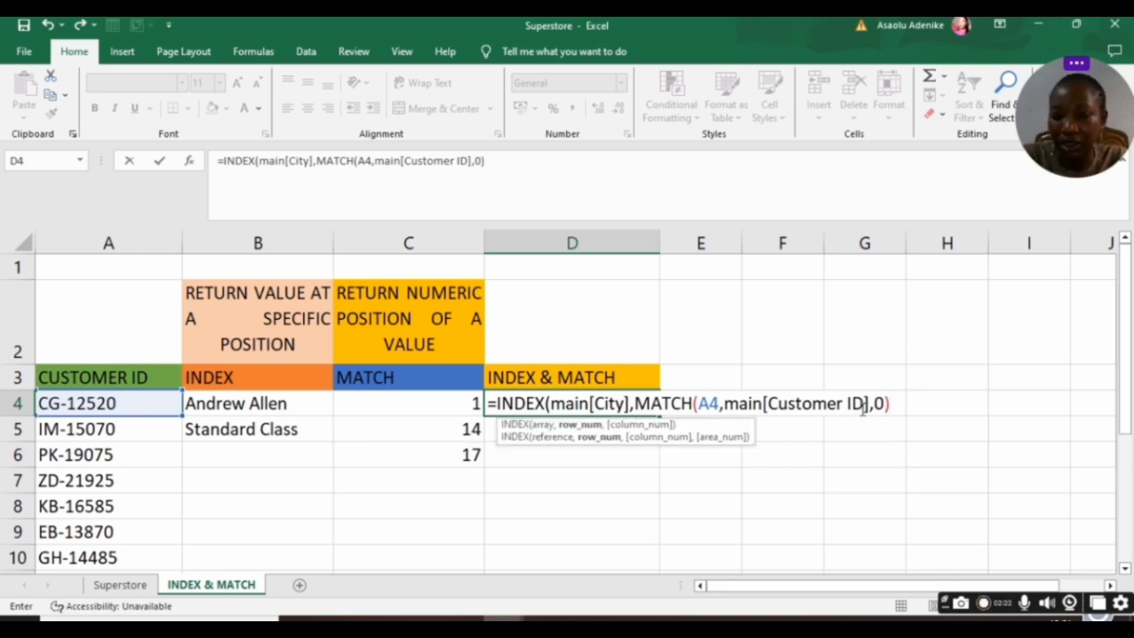
type(")")
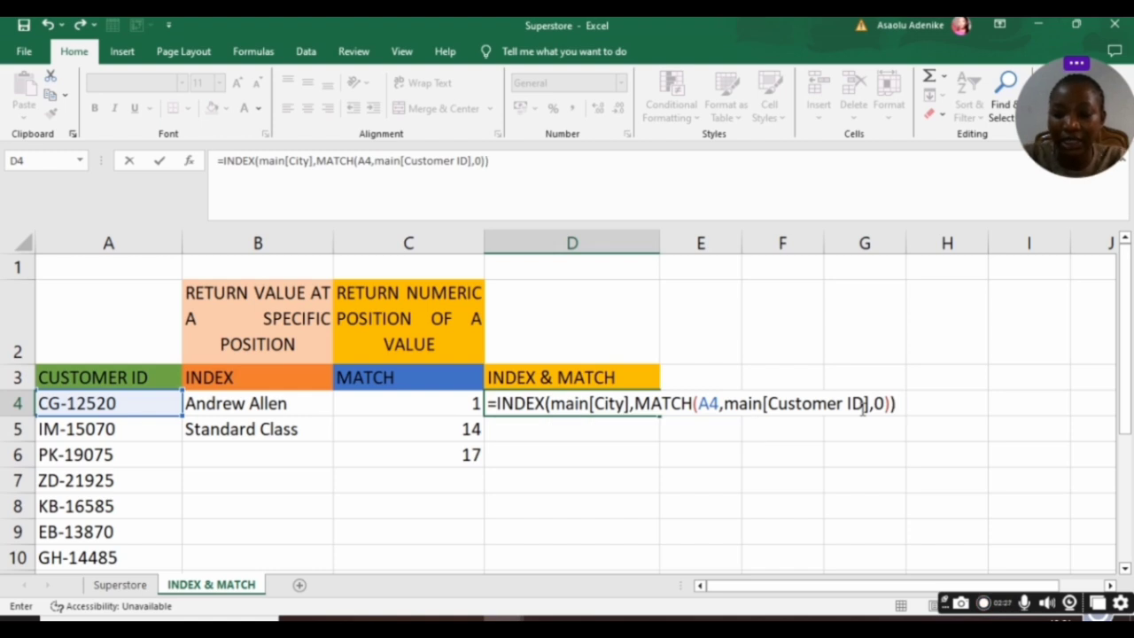
key("Return")
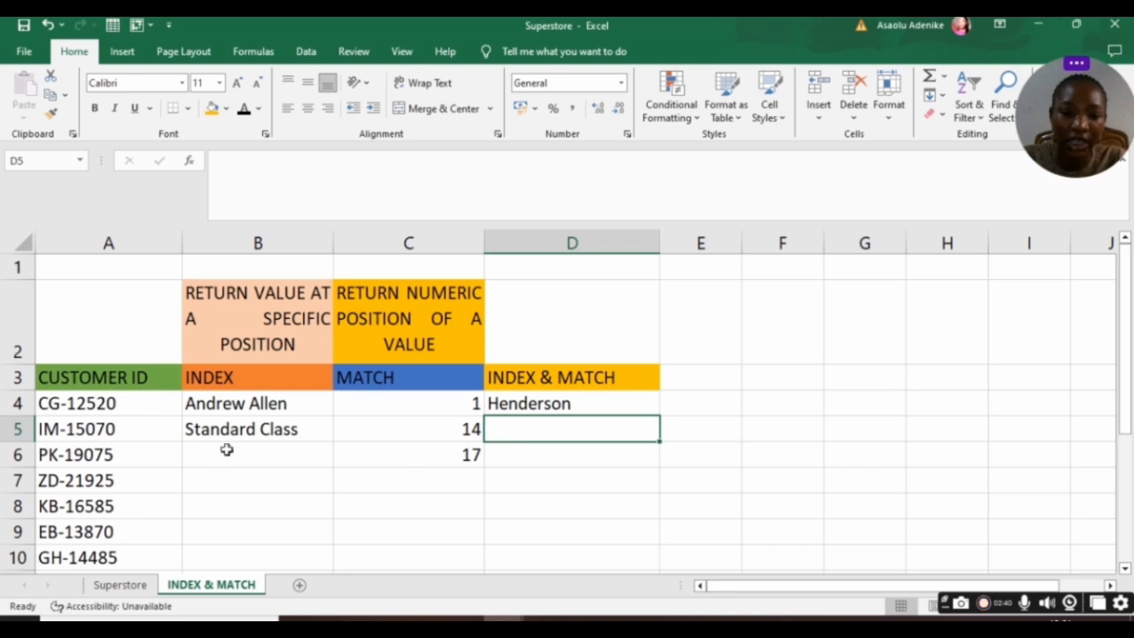
- Check the D4 result against the customer ID and city in row 2 of the Superstore sheet, and return to the INDEX & MATCH sheet
left_click(118, 585)
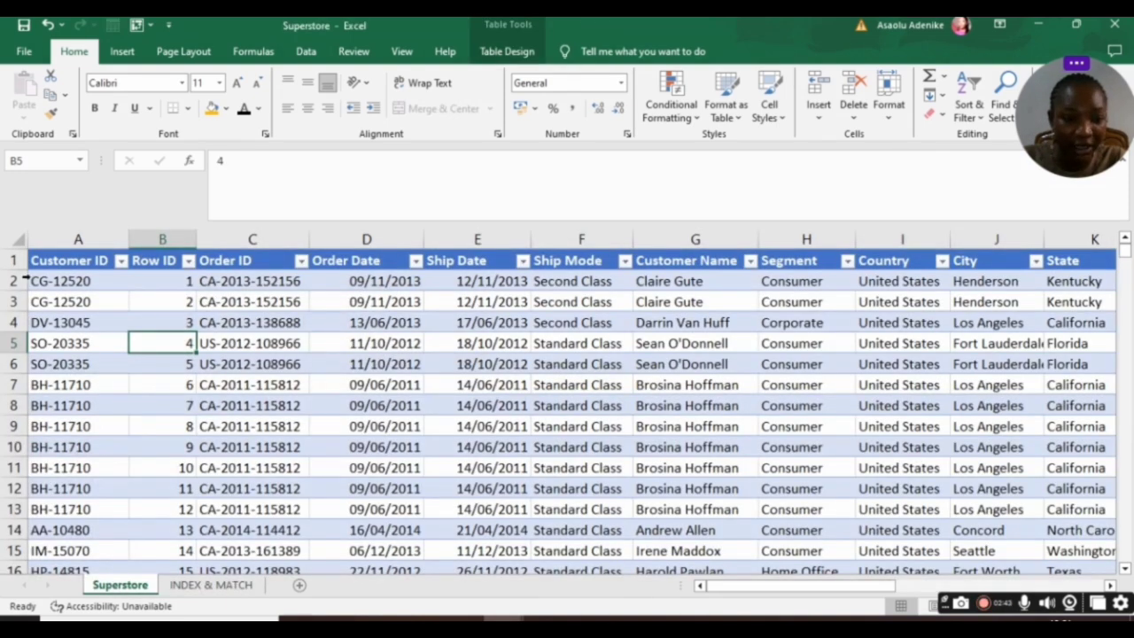
left_click(14, 281)
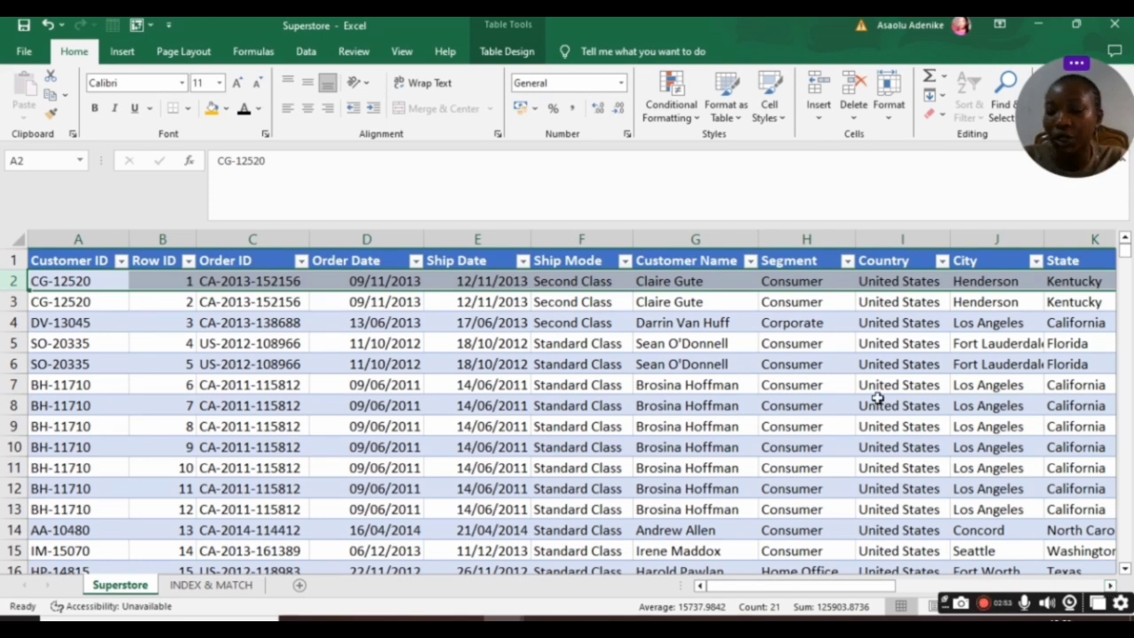
left_click(239, 586)
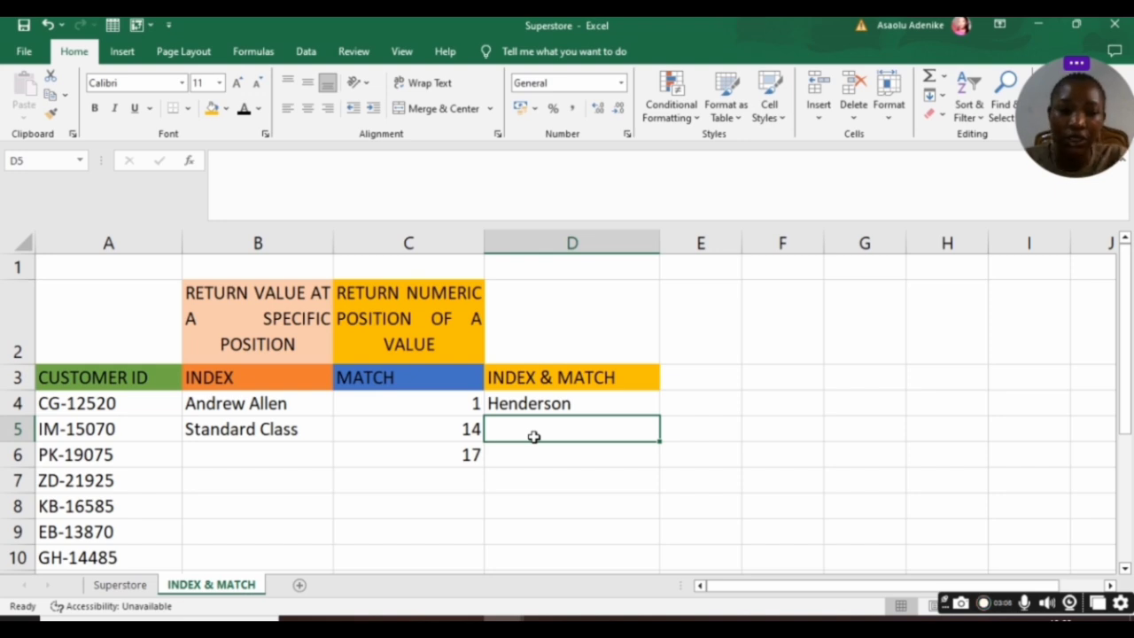
- Start an INDEX formula in D5 of the INDEX & MATCH sheet, with main[Country] as the array
type("=")
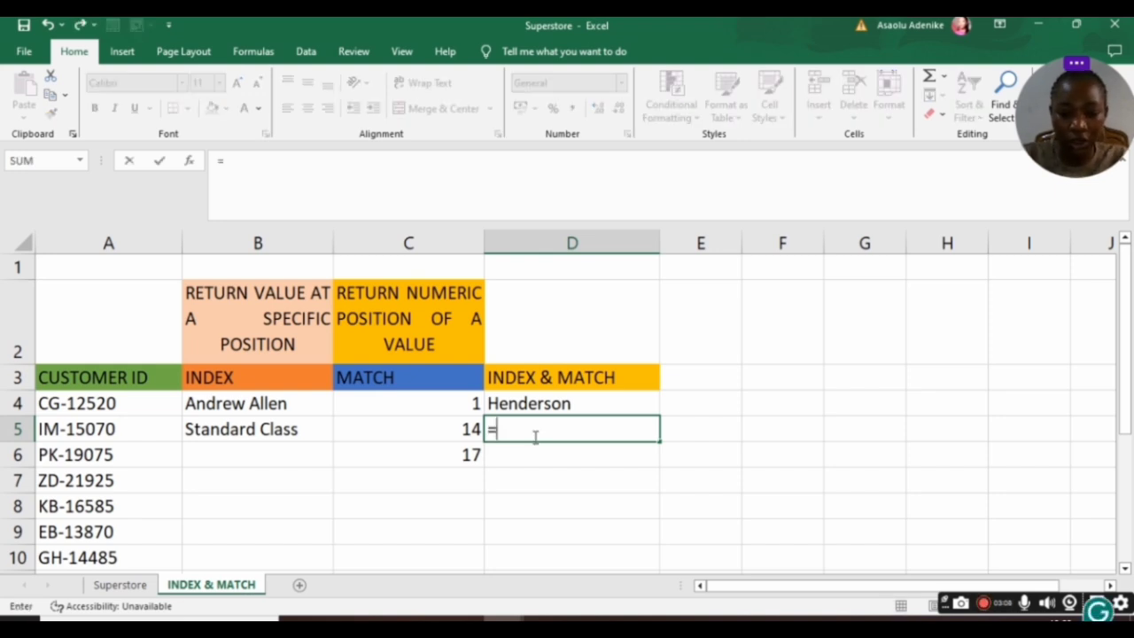
type("ind")
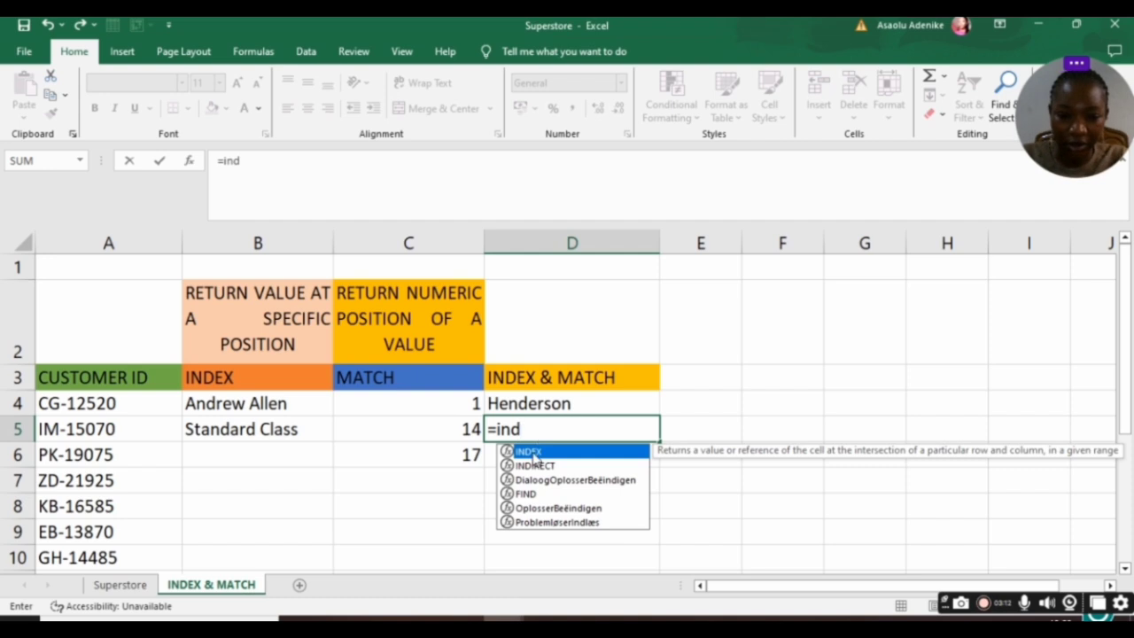
key("Tab")
type("a")
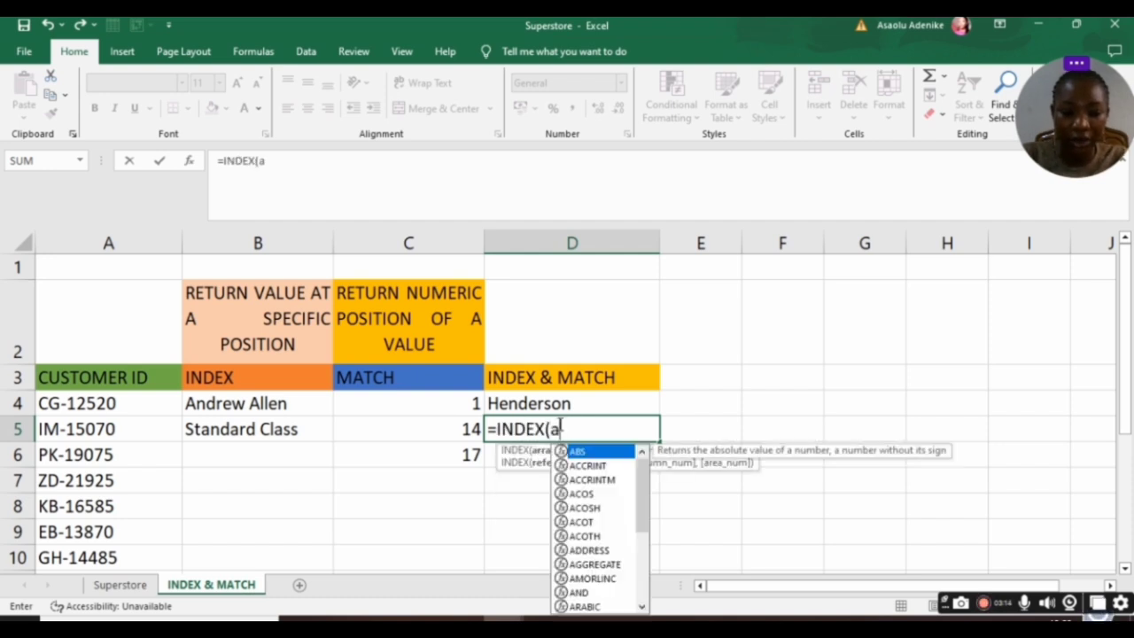
key("BackSpace")
type("main")
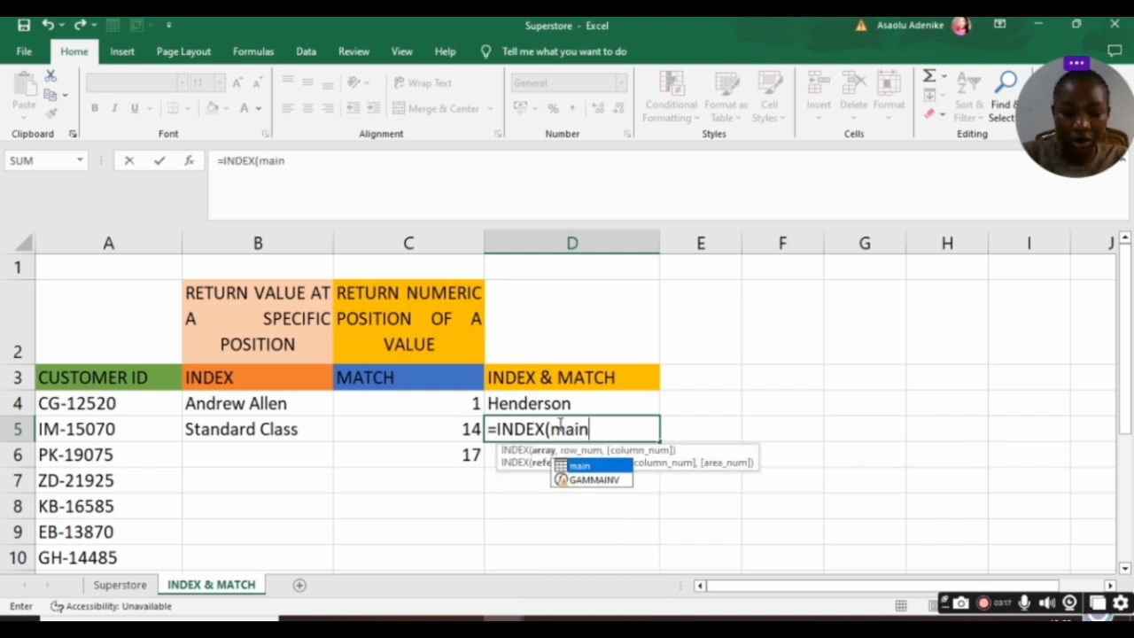
key("Escape")
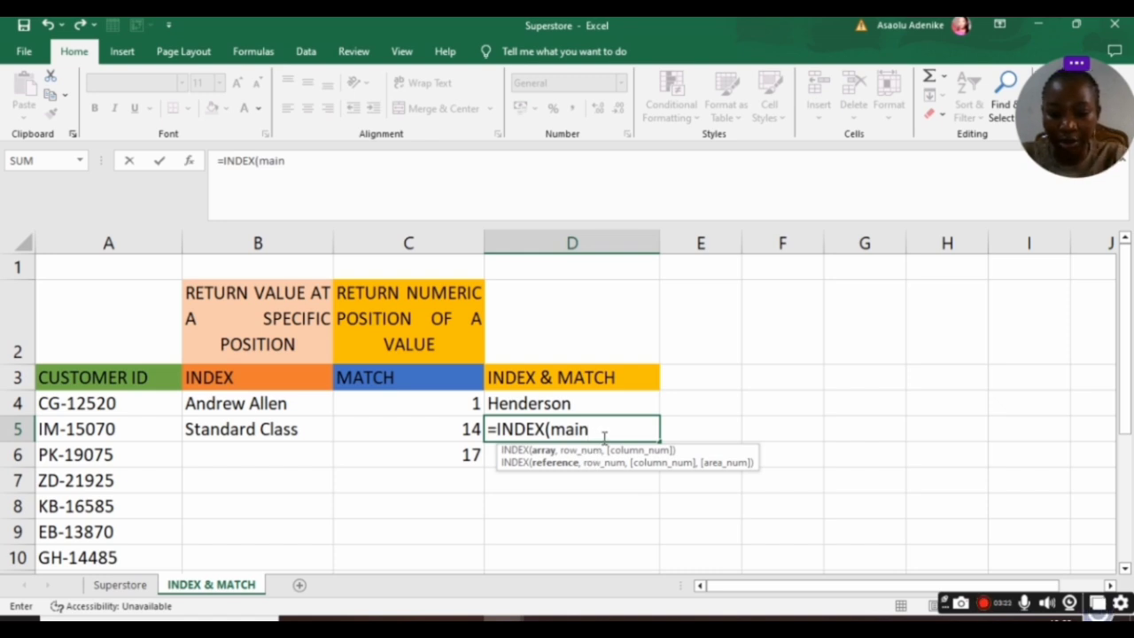
type("[")
left_click(644, 580)
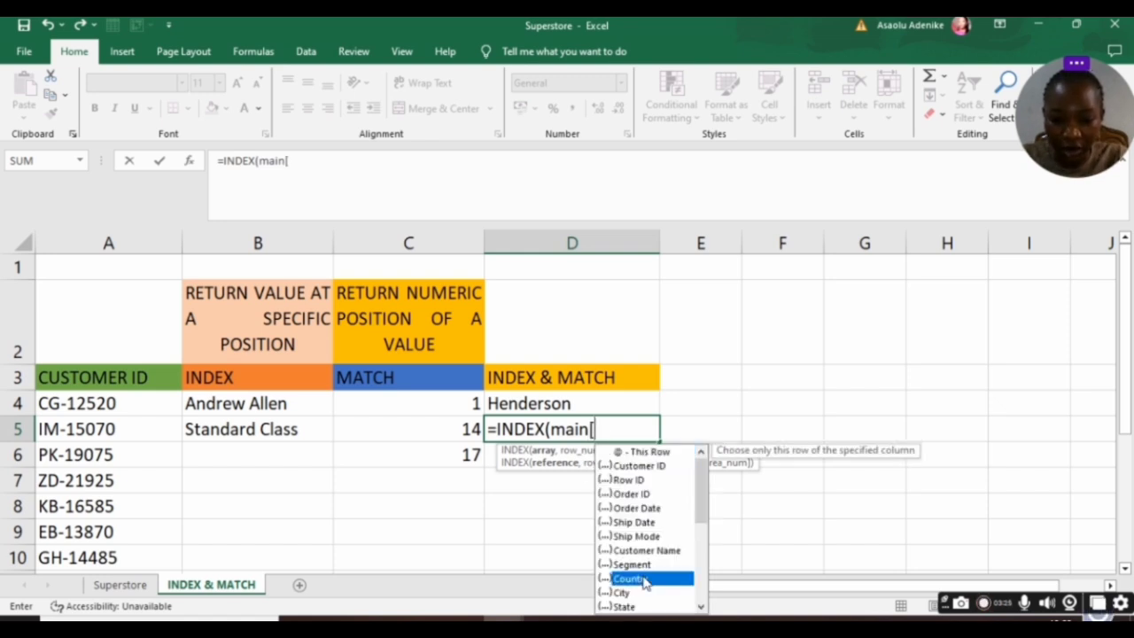
double_click(644, 580)
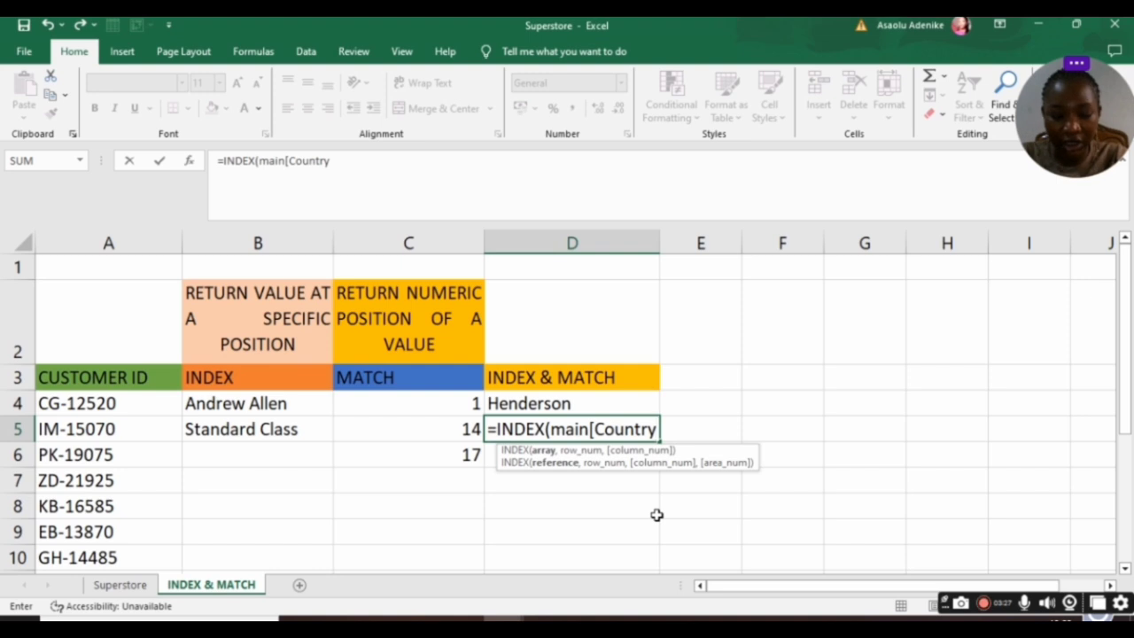
type("]")
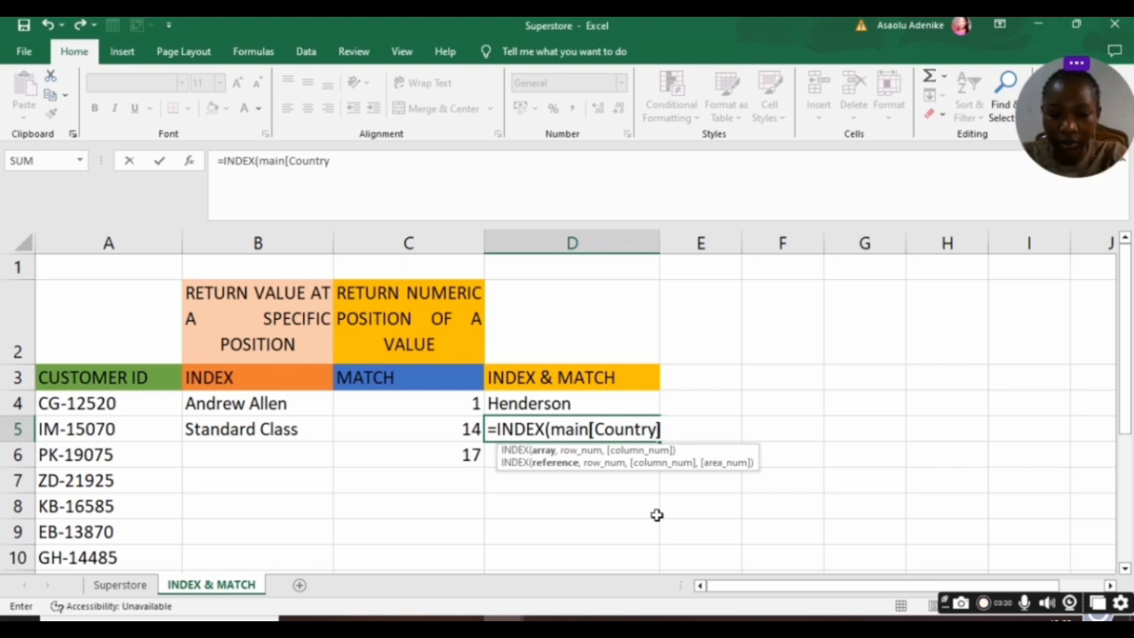
type(",")
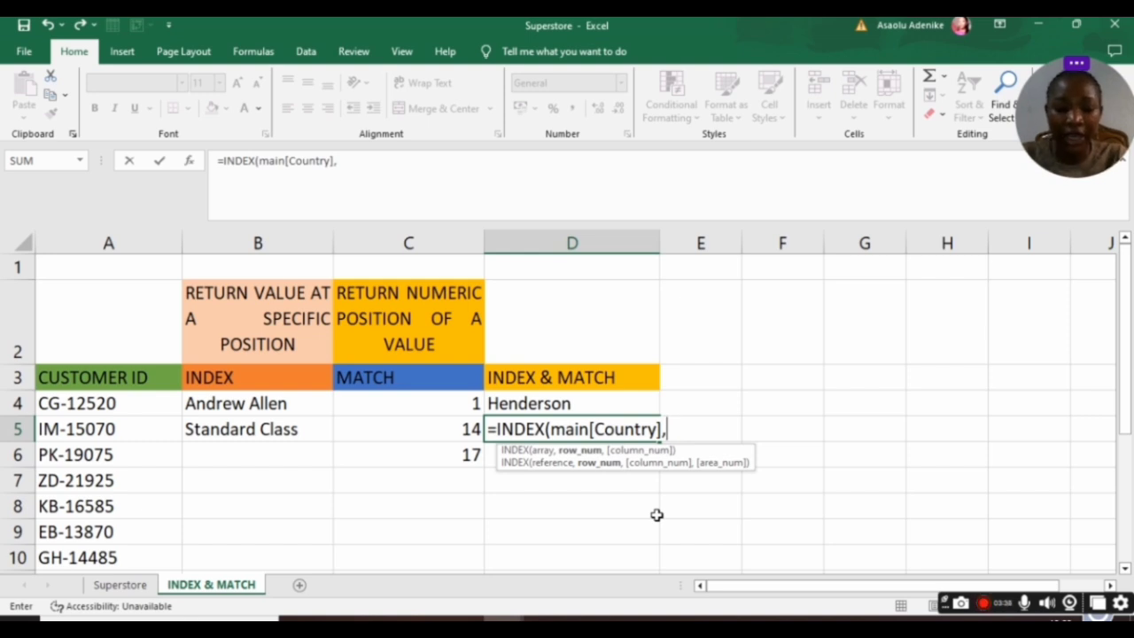
- Nest a MATCH function as the row number of the D5 formula, with A5 as its lookup value
type("match")
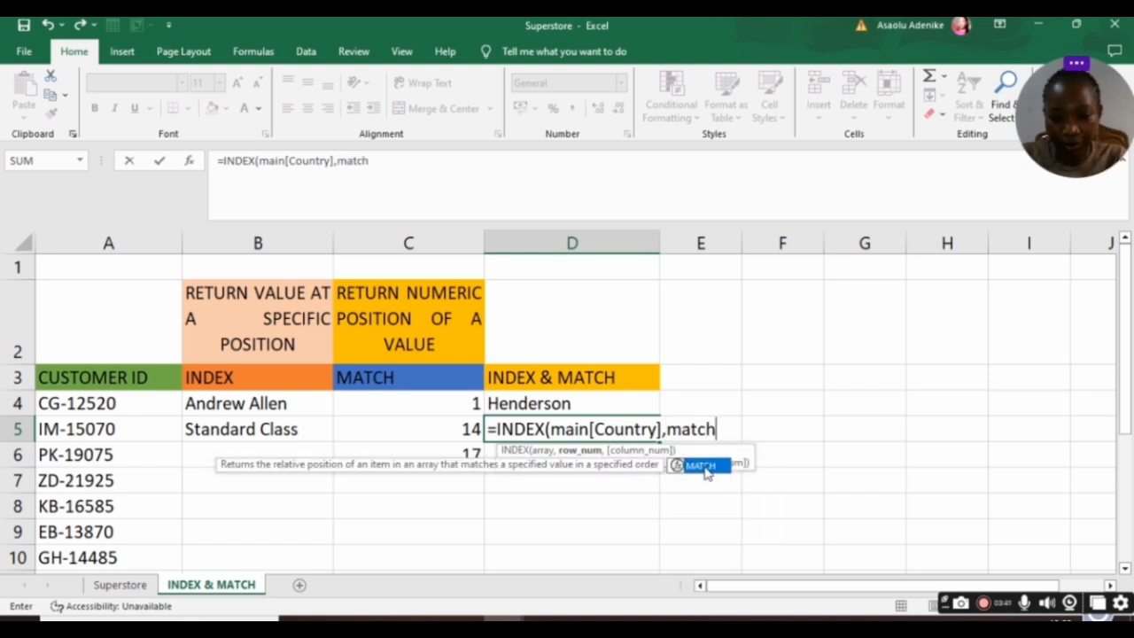
double_click(705, 463)
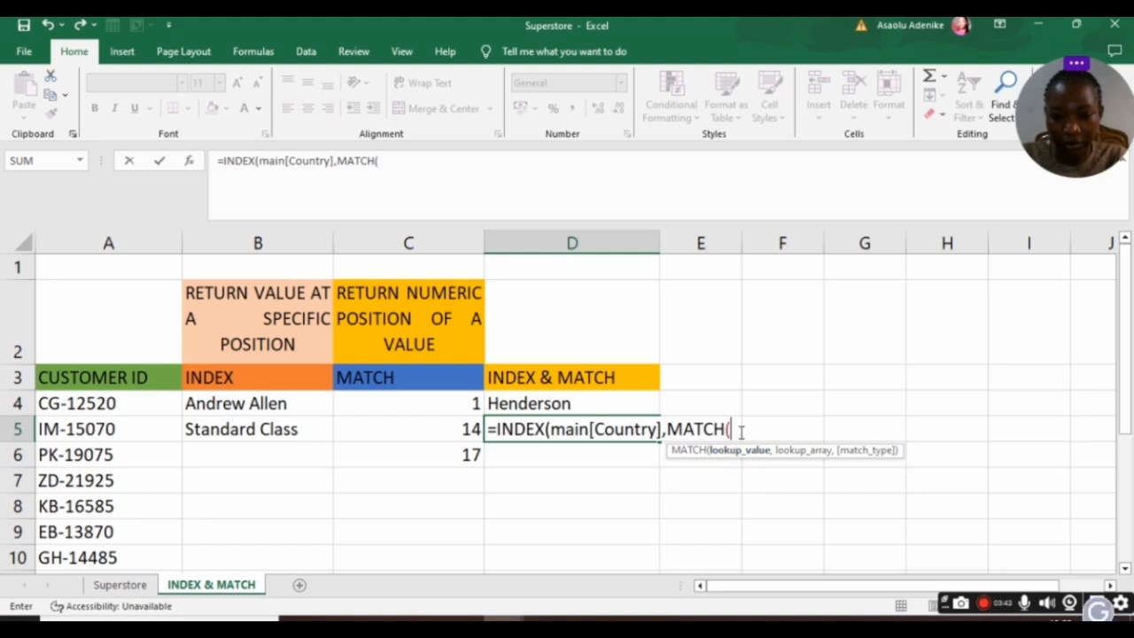
left_click(67, 433)
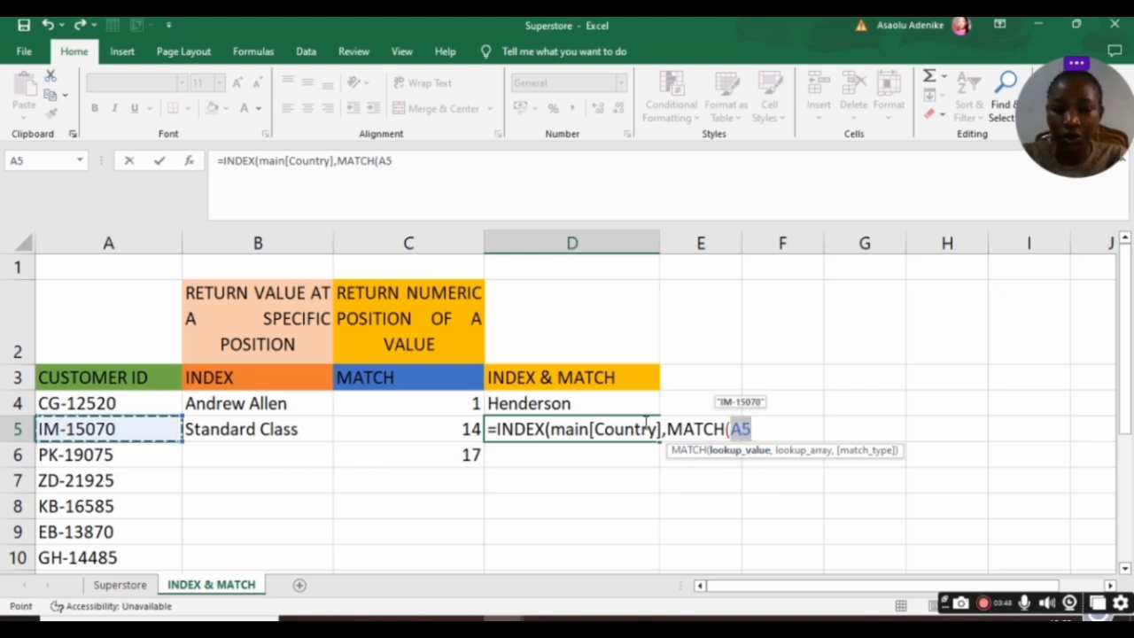
type(",")
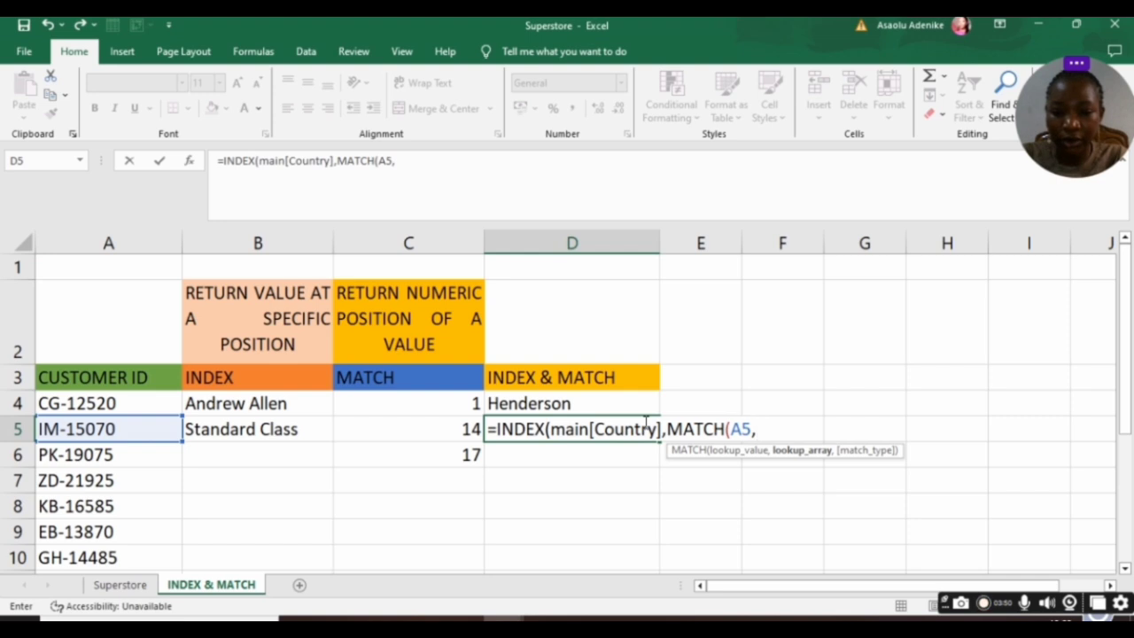
- Complete the D5 formula as =INDEX(main[Country],MATCH(A5,main[Customer ID],0)), matching the Customer ID column exactly
type("main")
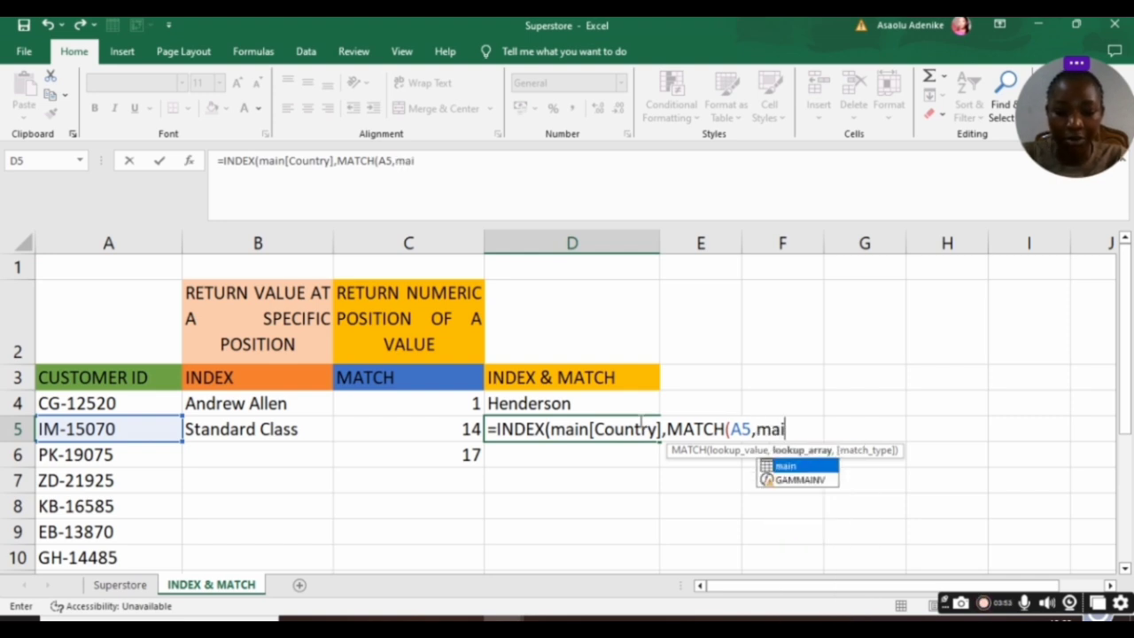
double_click(789, 466)
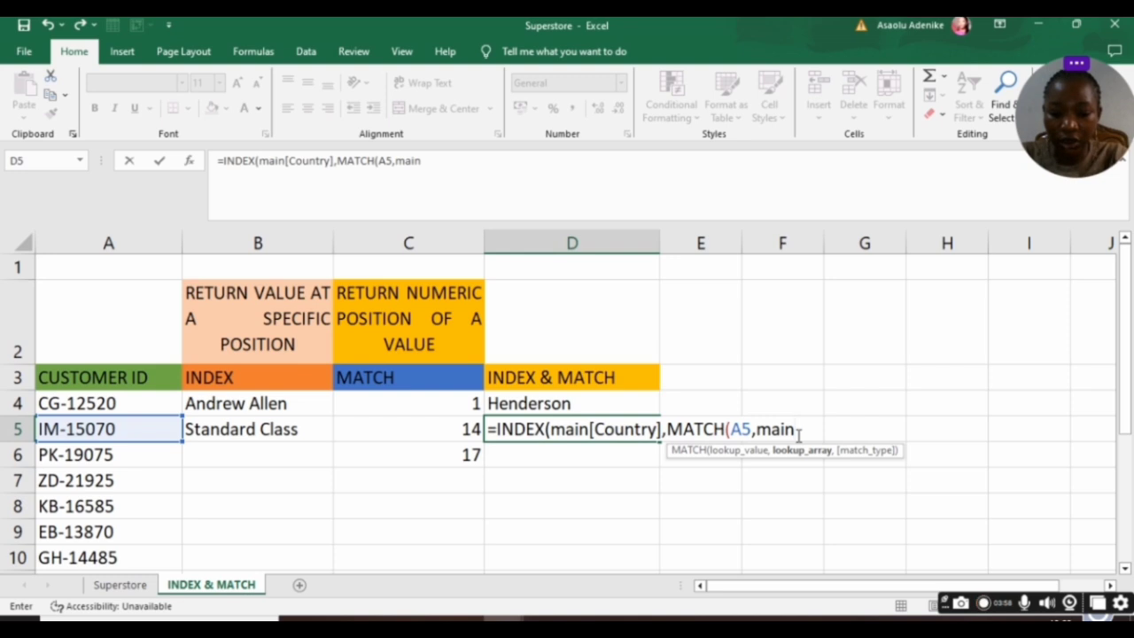
type("[")
double_click(843, 468)
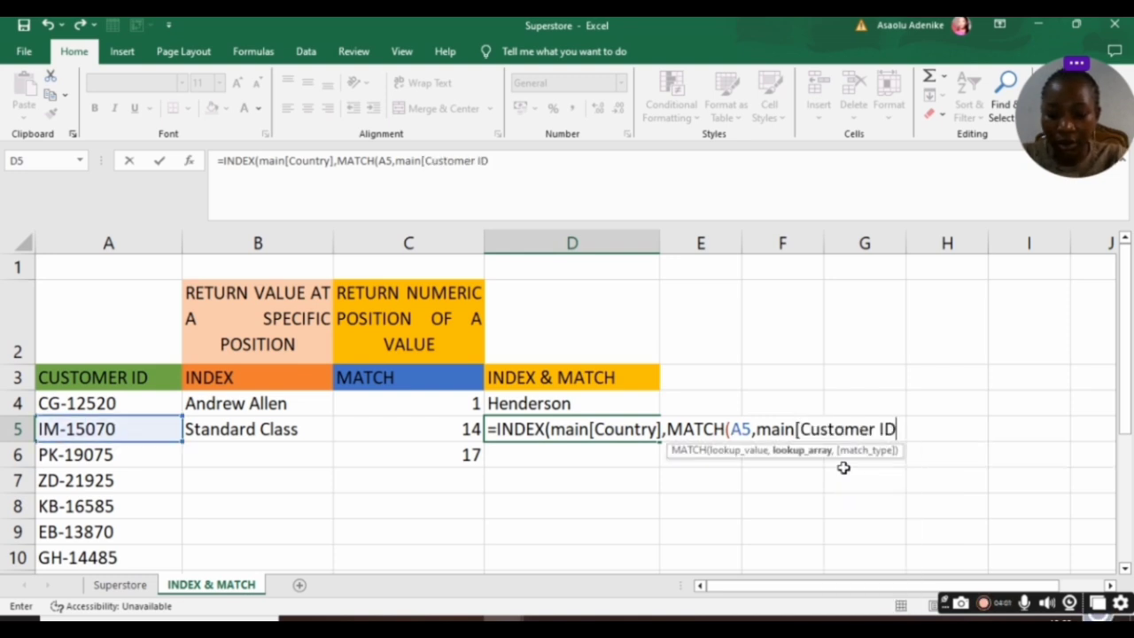
type("]")
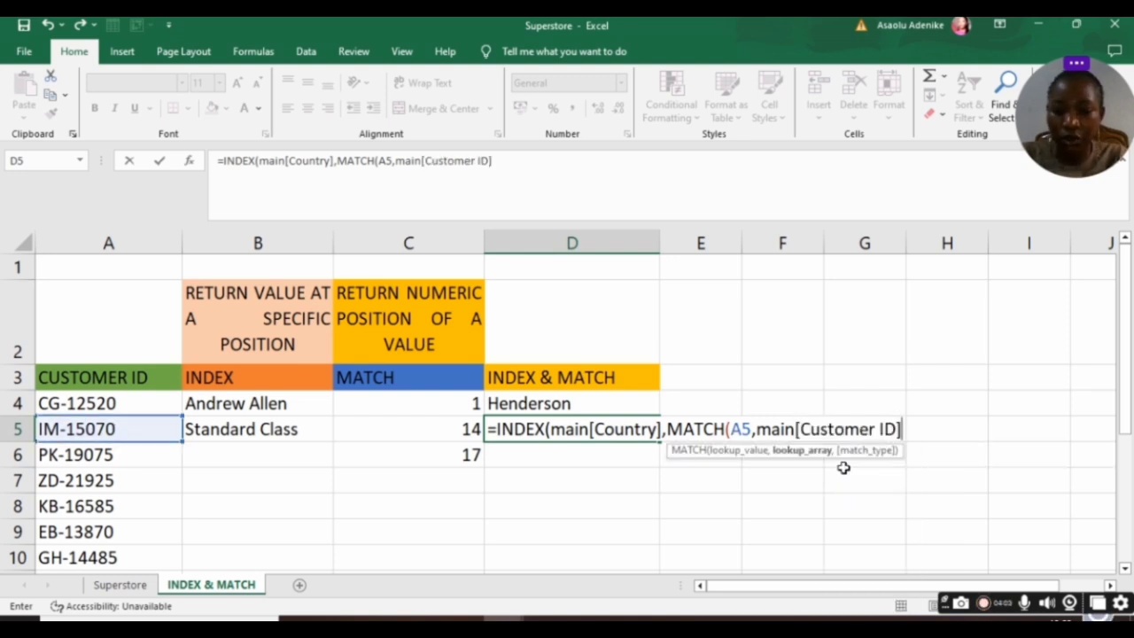
type(",0")
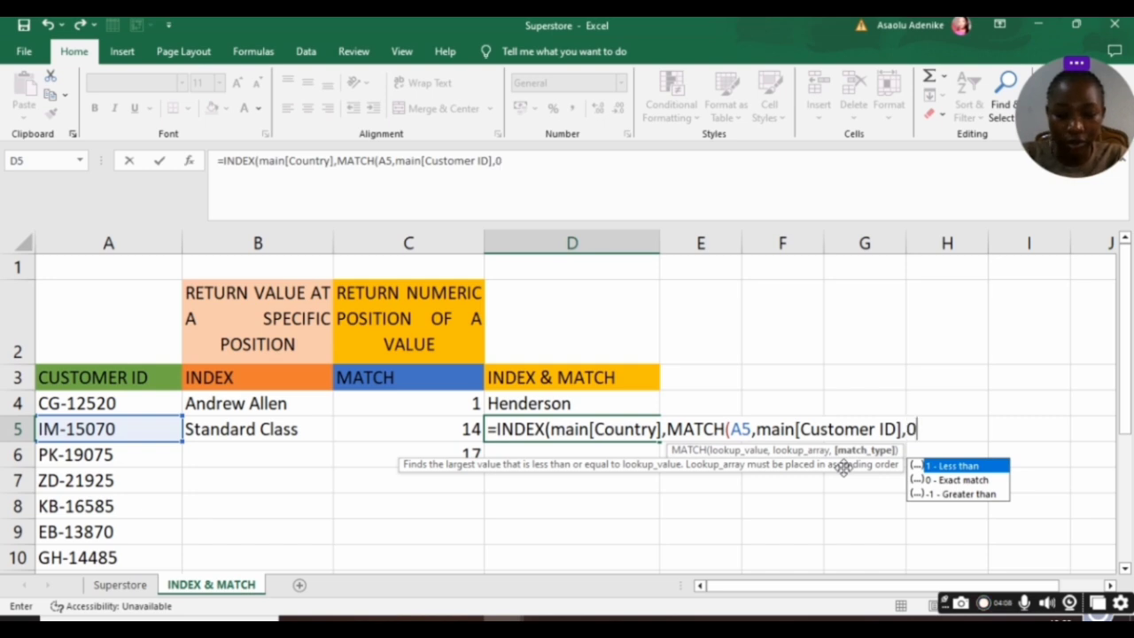
type(")")
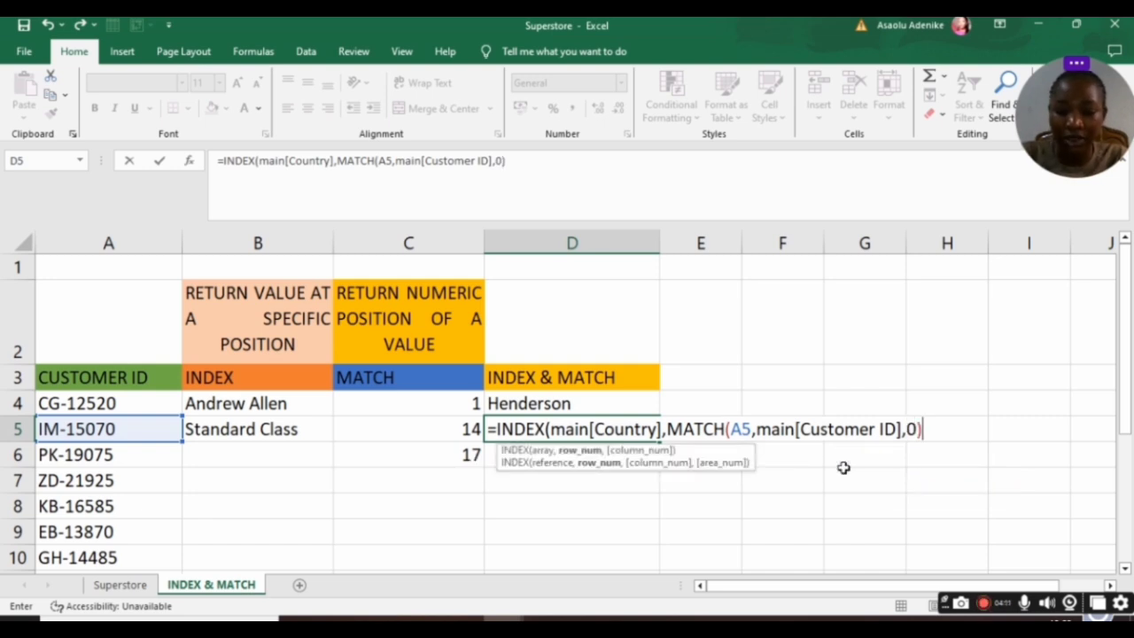
type(")")
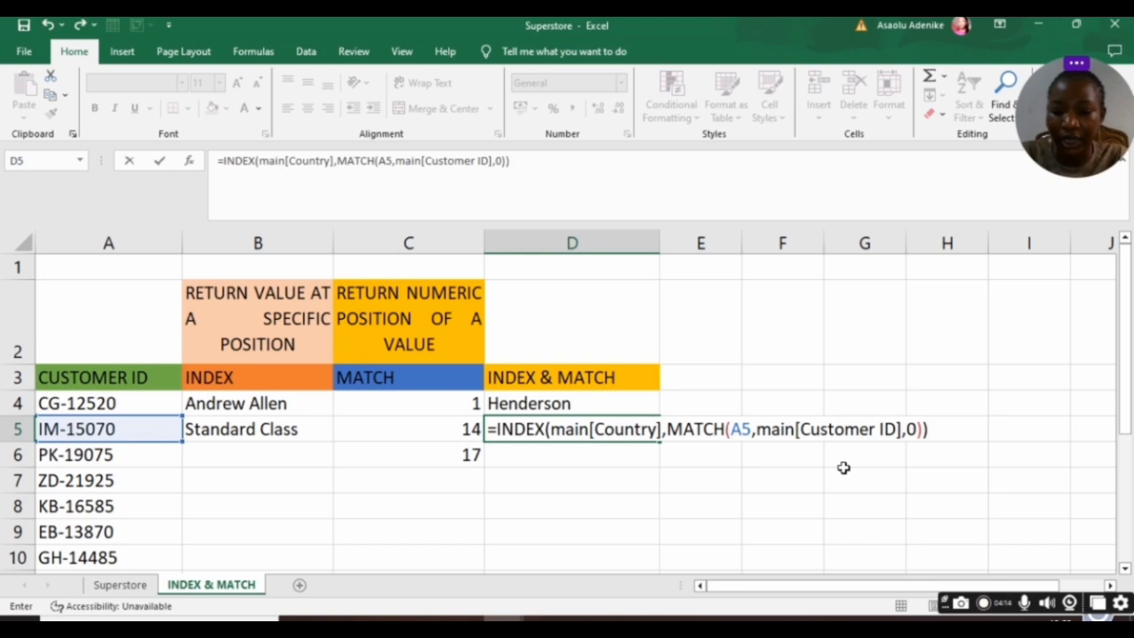
key("Return")
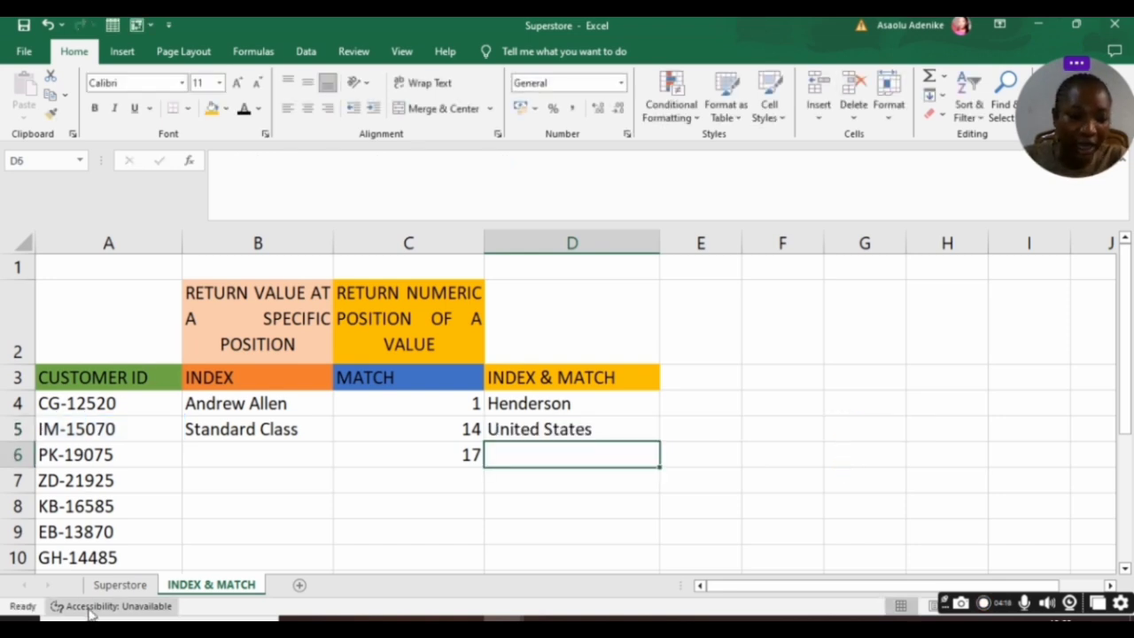
- Check the D5 result against the customer ID and country in row 15 of the Superstore sheet, and return to the INDEX & MATCH sheet
left_click(124, 585)
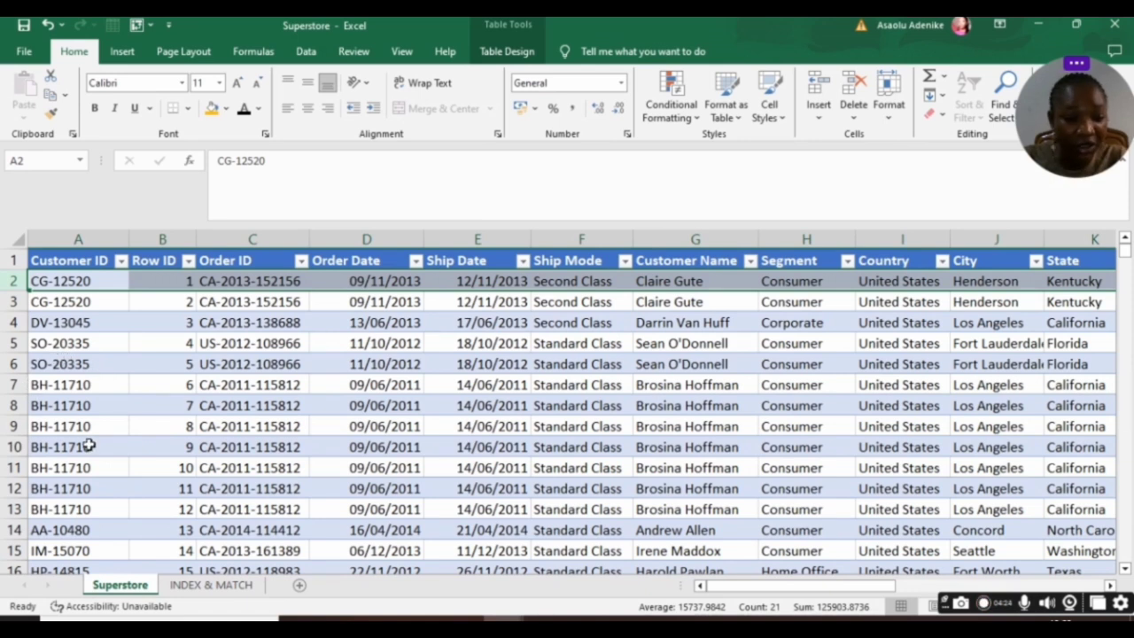
scroll(89, 447, "down", 1)
left_click(13, 488)
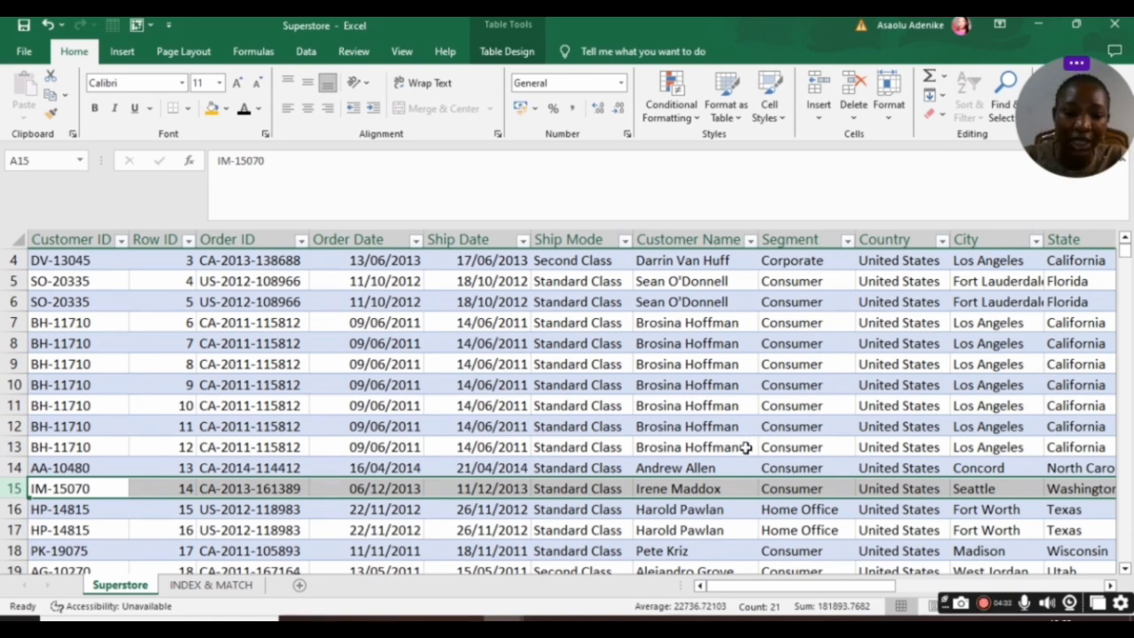
scroll(747, 448, "up", 1)
left_click(217, 586)
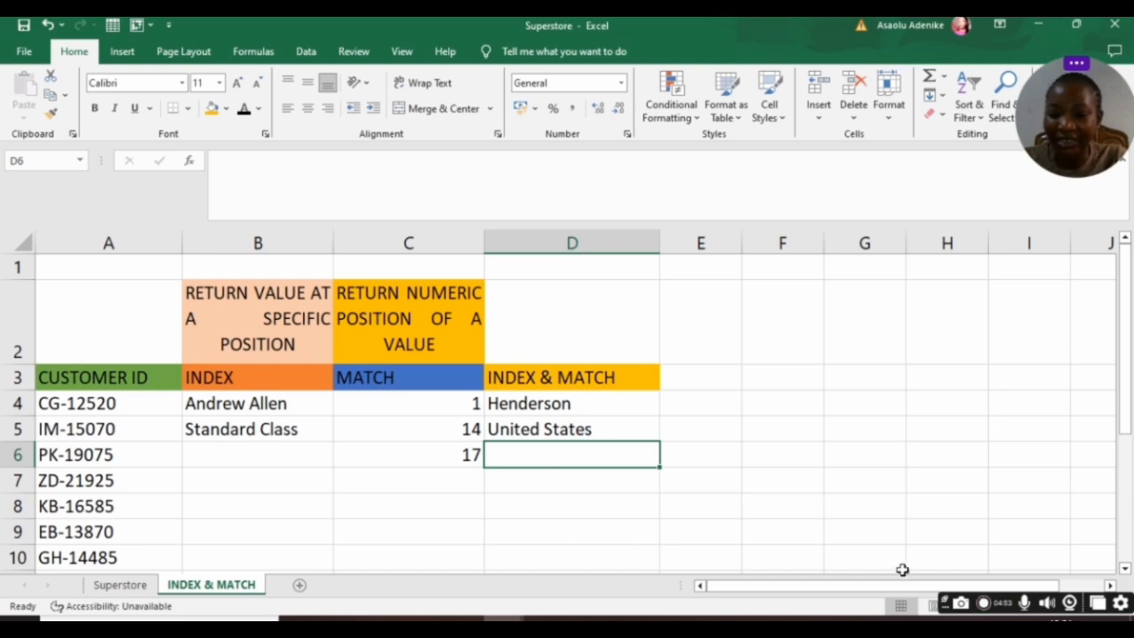
left_click(983, 605)
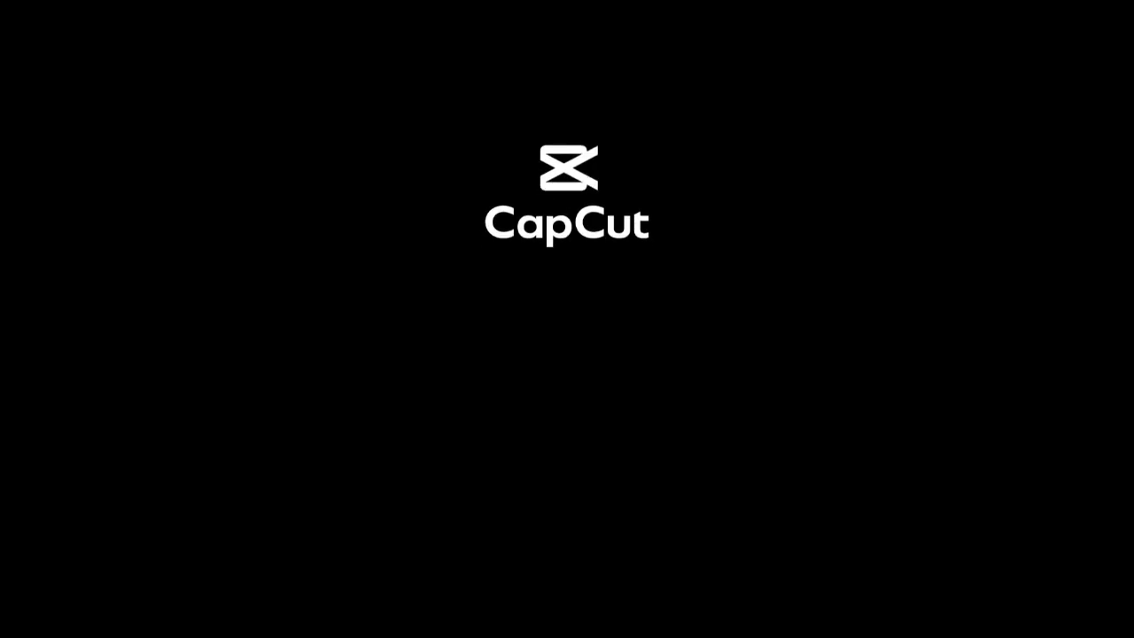